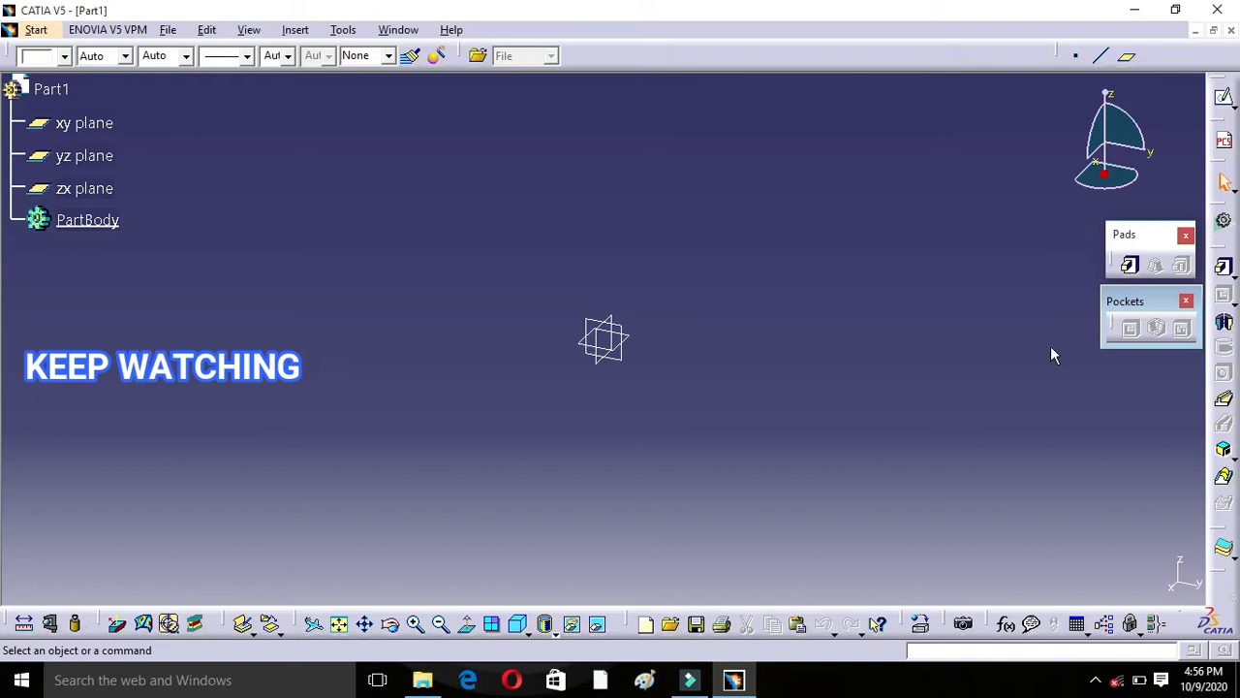
- Sketch a large circle centred on the origin on the xy plane and exit the sketch
click(109, 126)
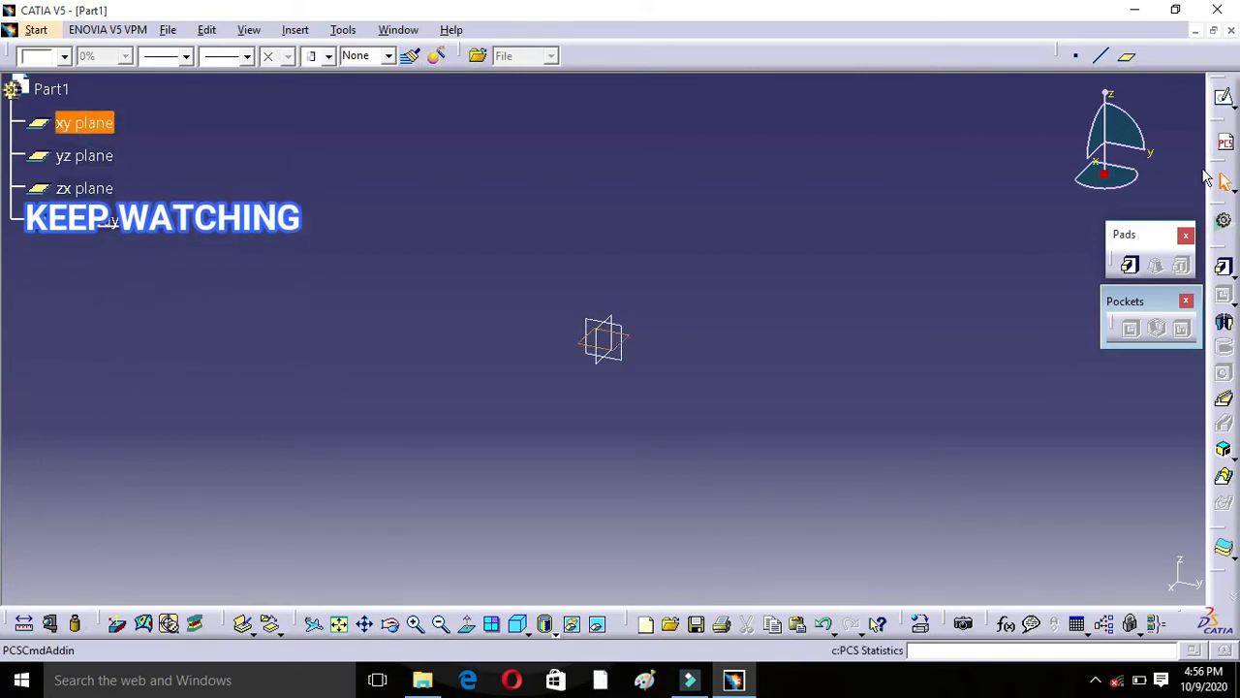
click(1224, 102)
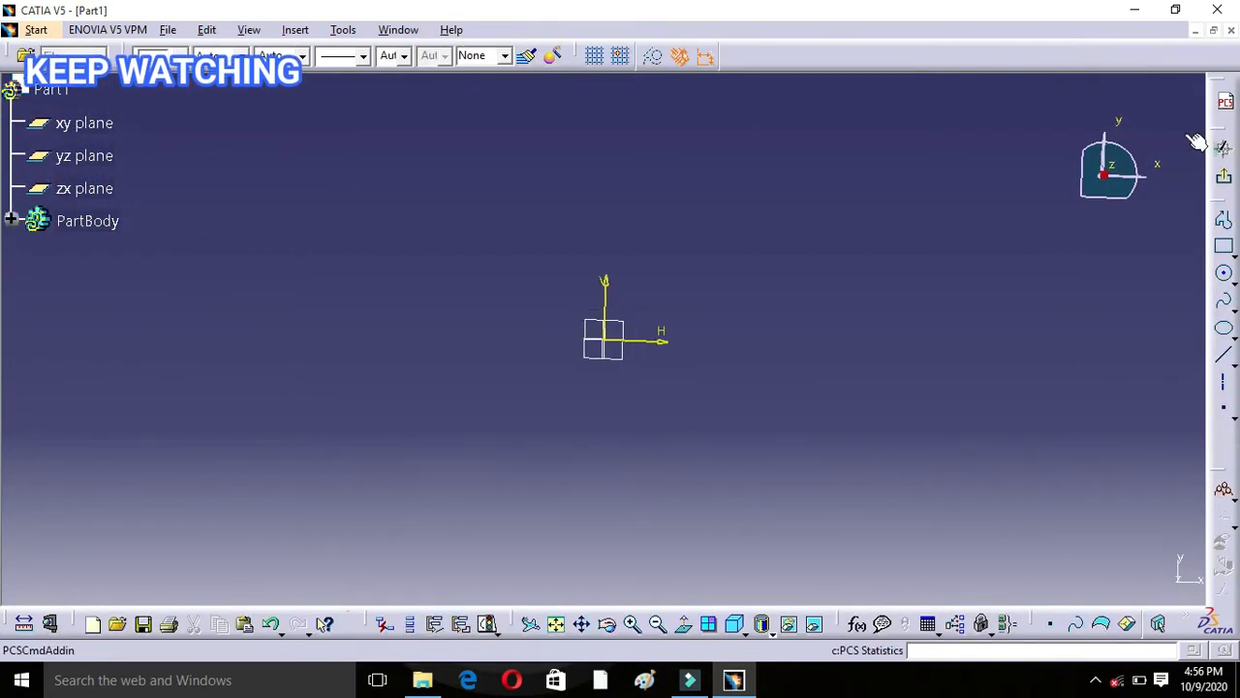
click(1226, 278)
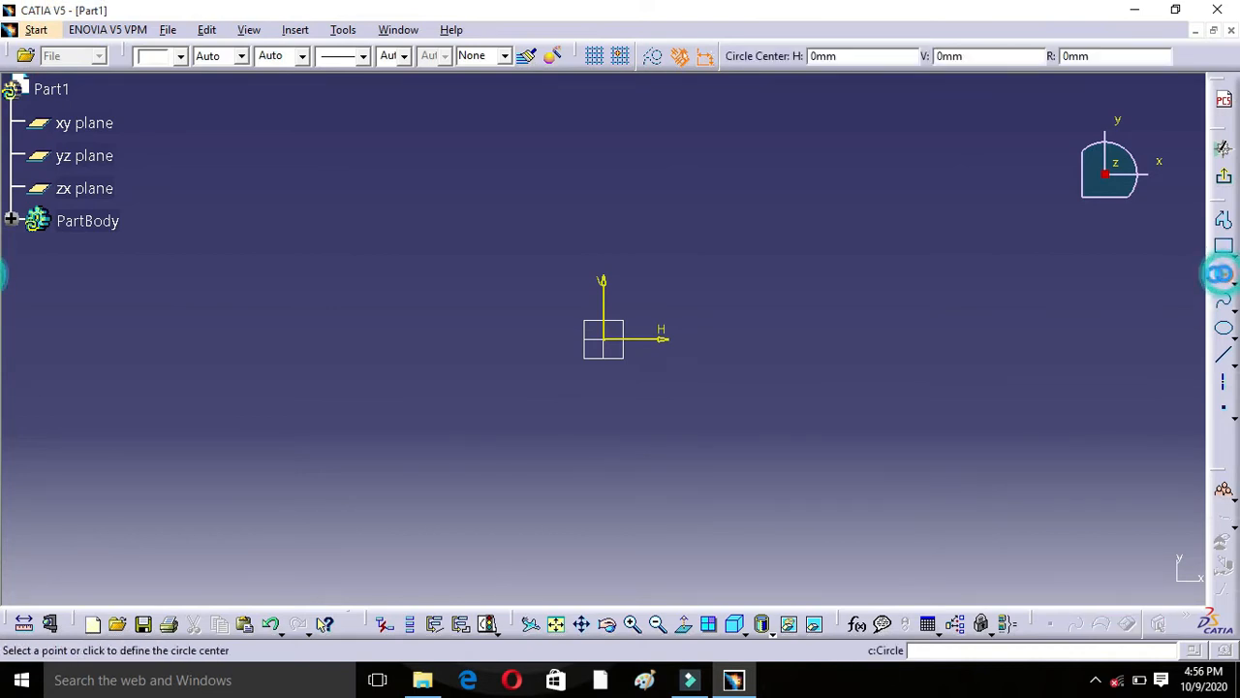
click(617, 346)
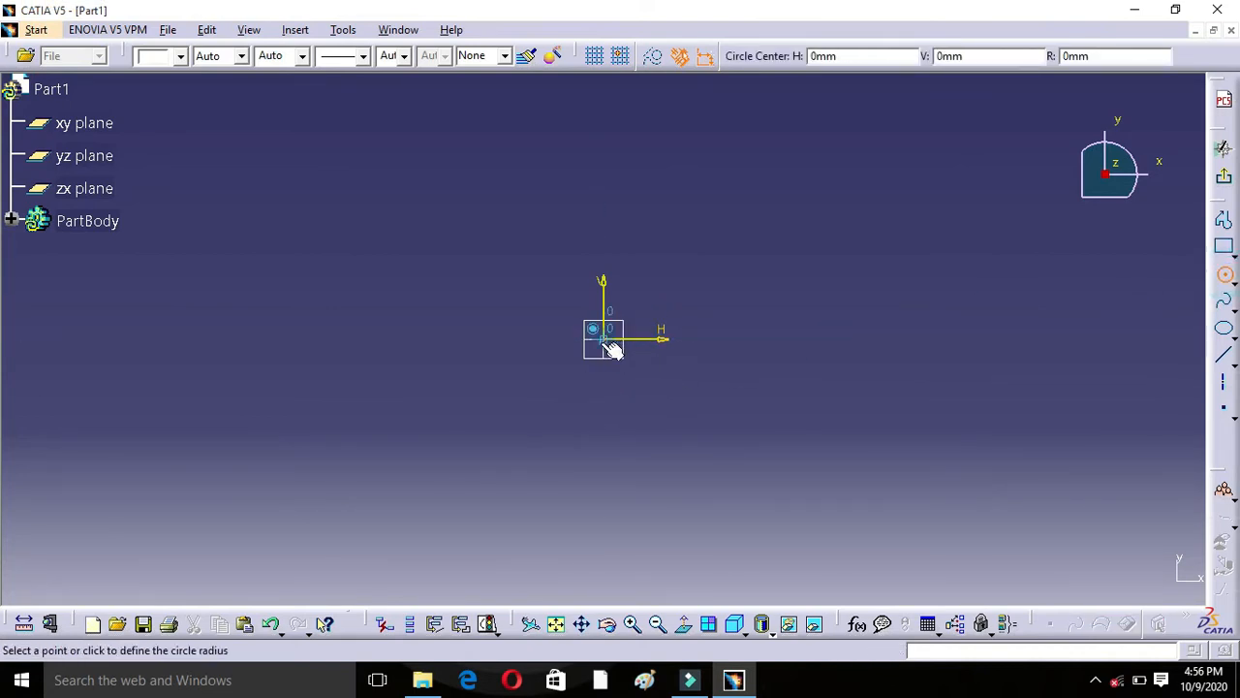
click(807, 272)
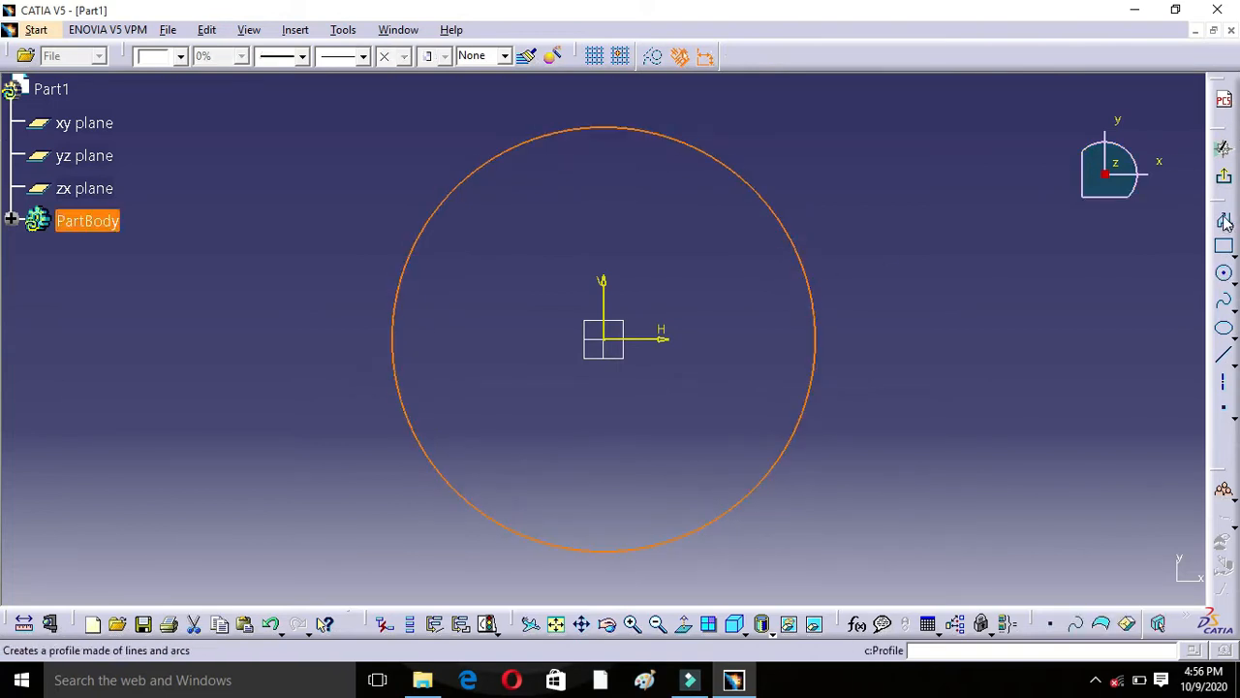
click(1225, 186)
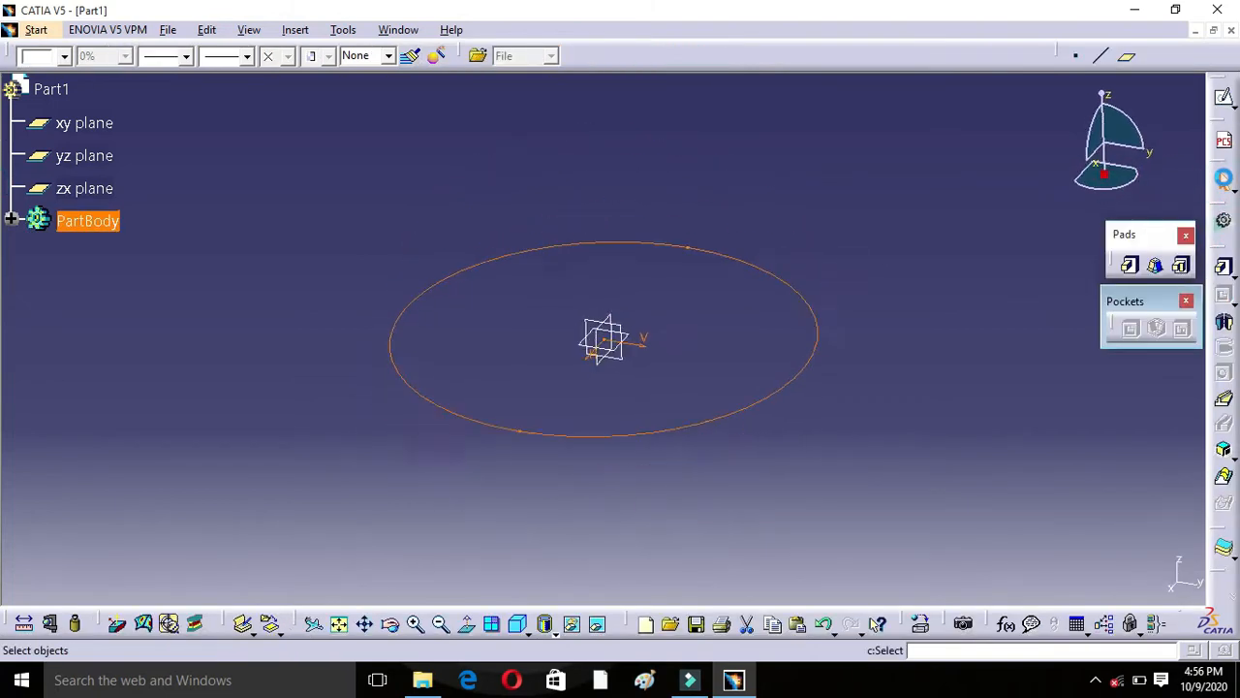
- Pad the circle sketch upward to a length of 108 mm to form a solid cylinder
click(1131, 266)
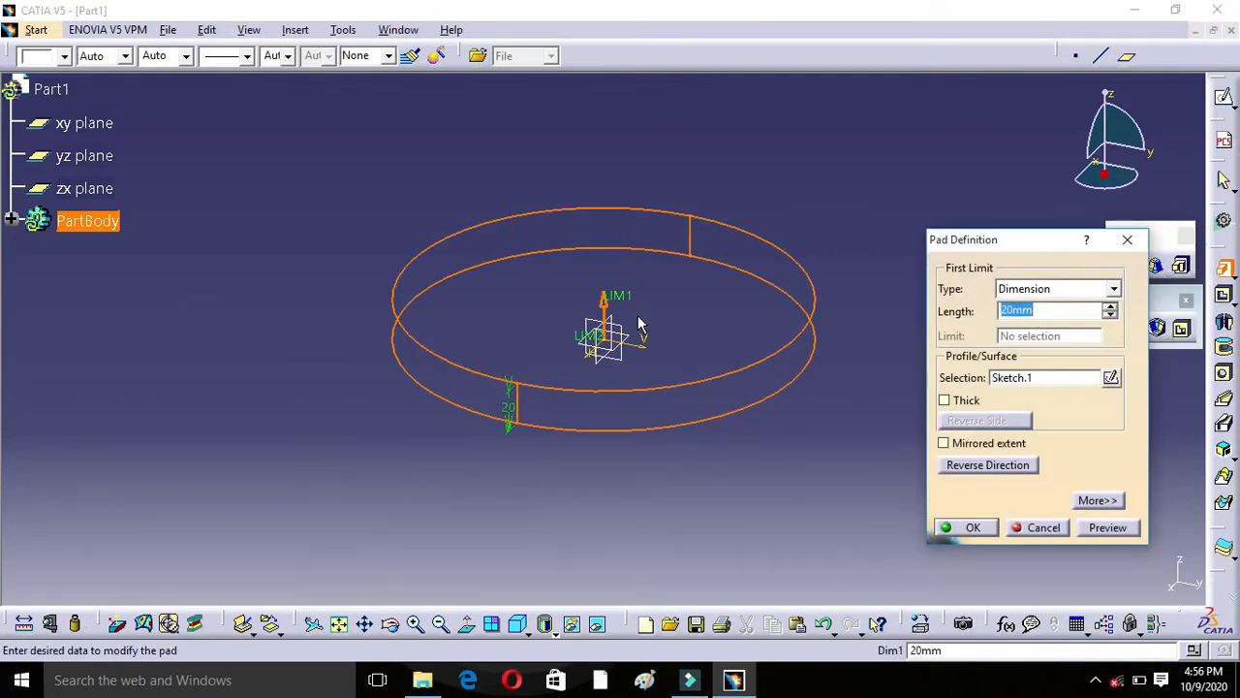
drag(620, 296, 637, 121)
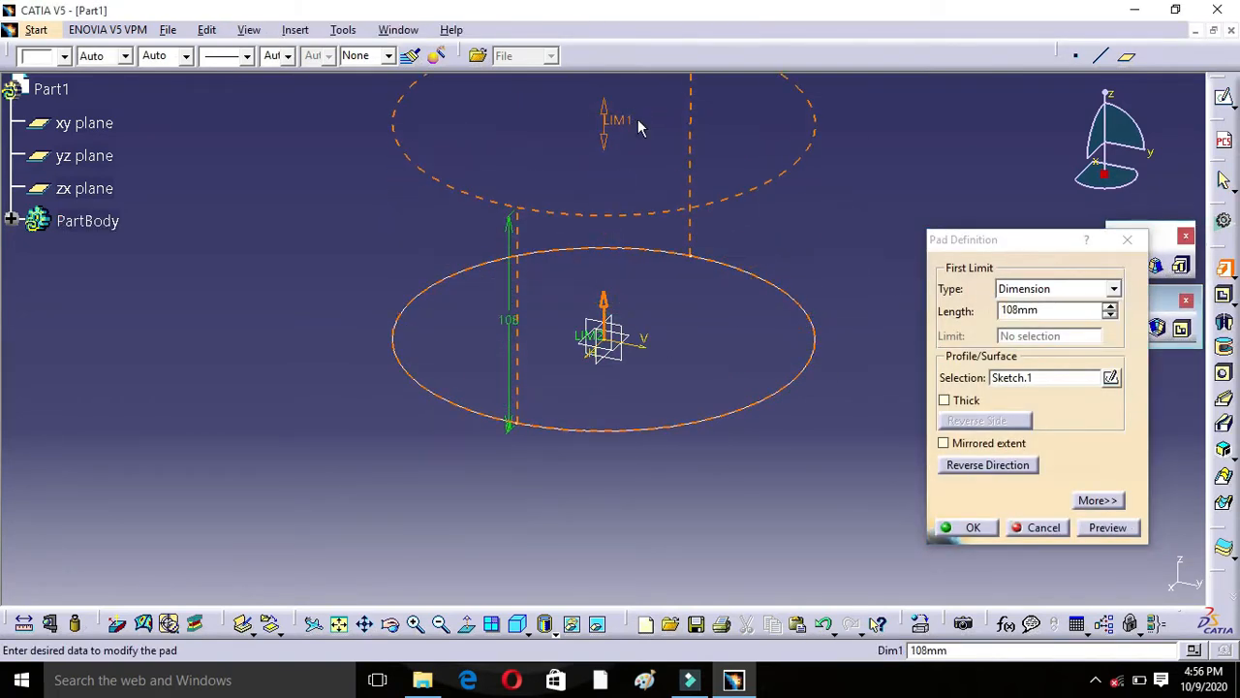
click(986, 528)
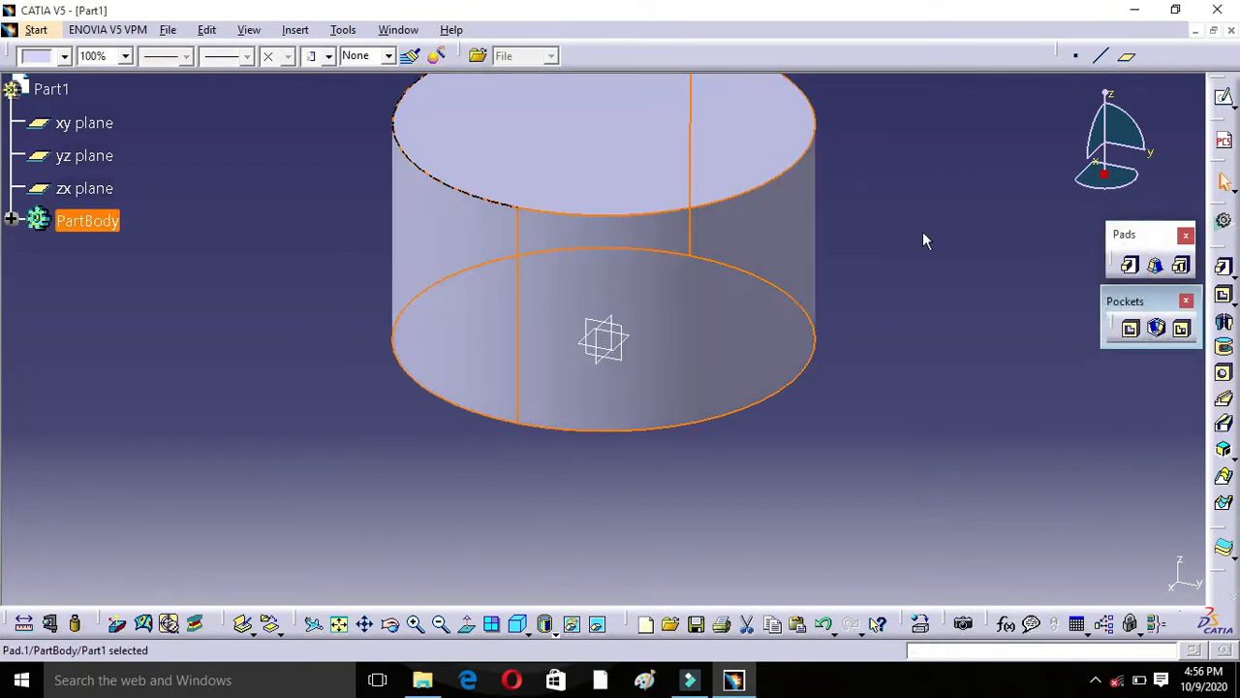
click(925, 234)
- Sketch a concentric circle with a radius of about 47 mm on the cylinder's top face and exit the sketch
middle_drag(928, 242, 905, 294)
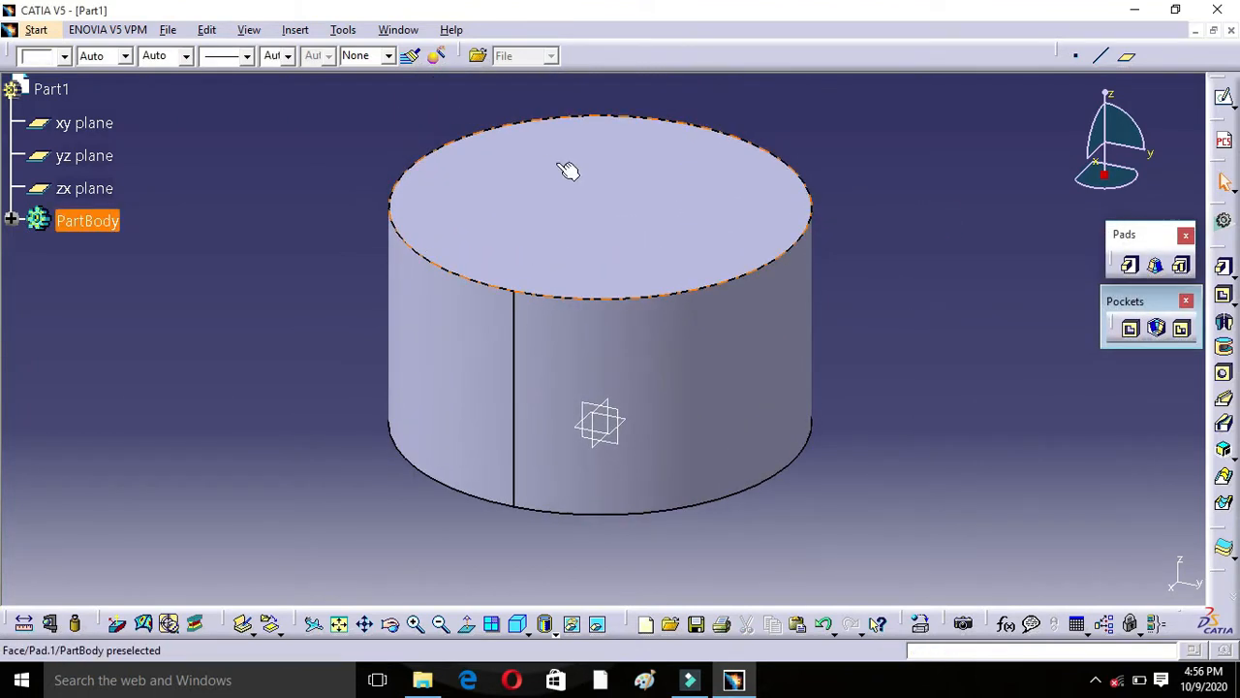
click(657, 205)
click(1229, 99)
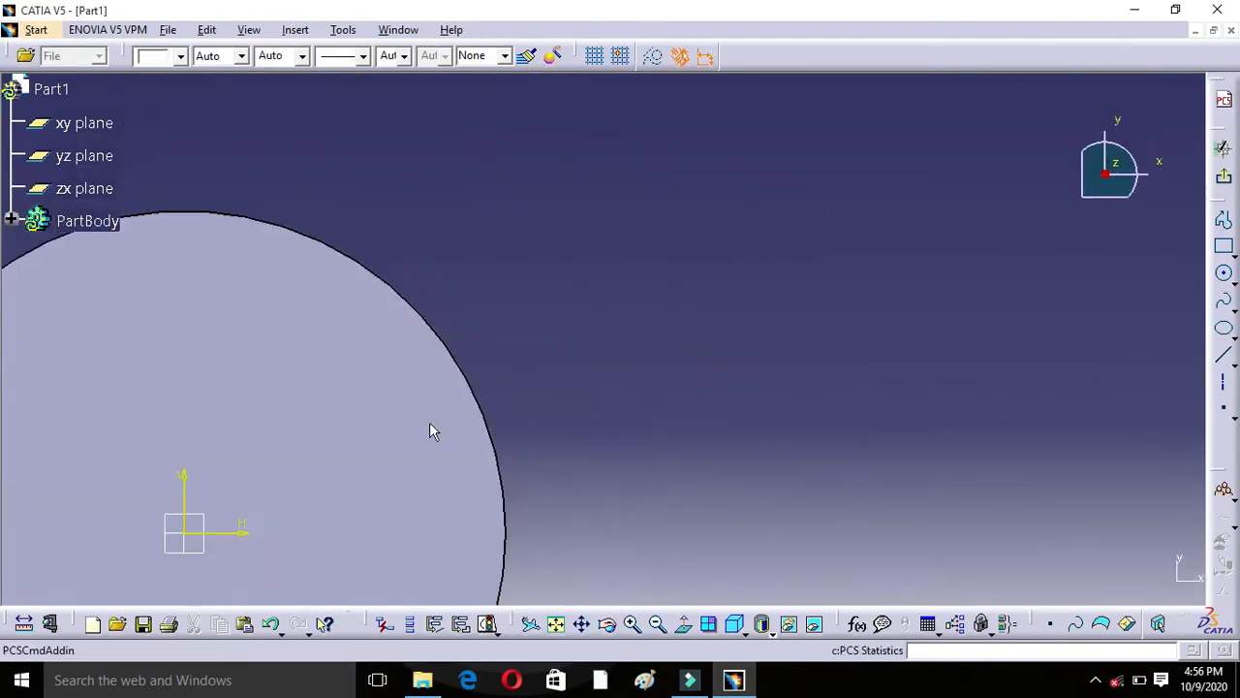
mouse_move(504, 338)
middle_down()
mouse_move(791, 207)
mouse_move(914, 122)
middle_up()
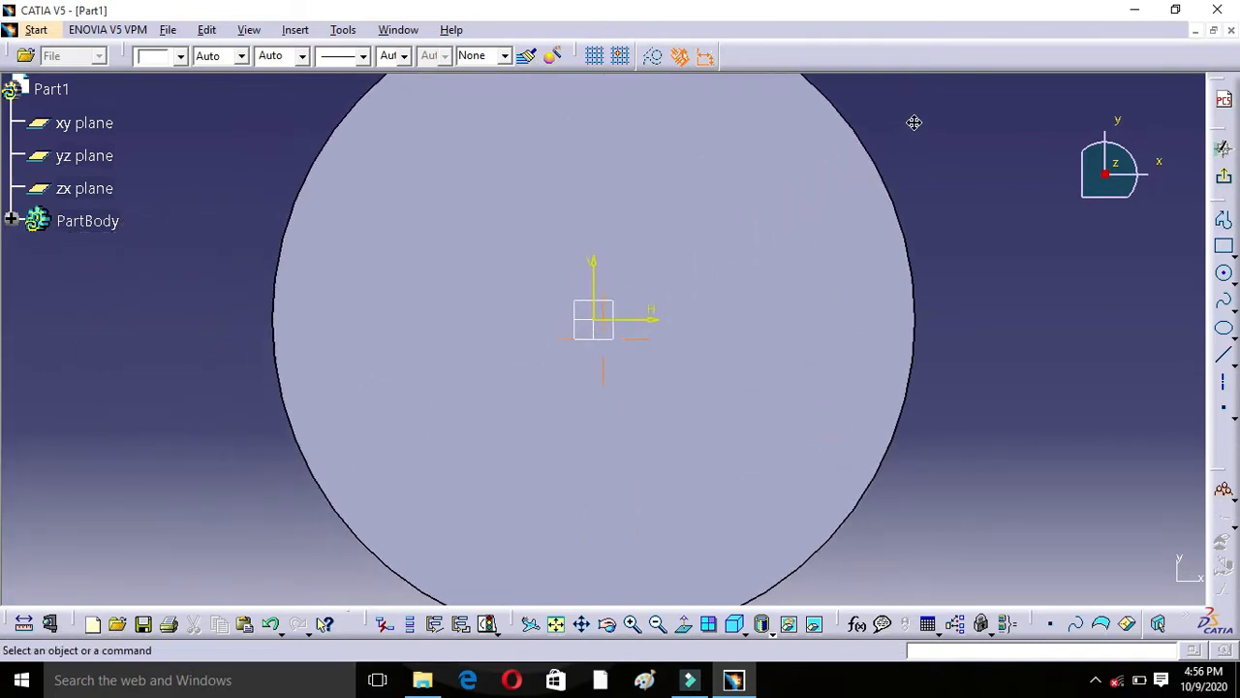
click(1224, 273)
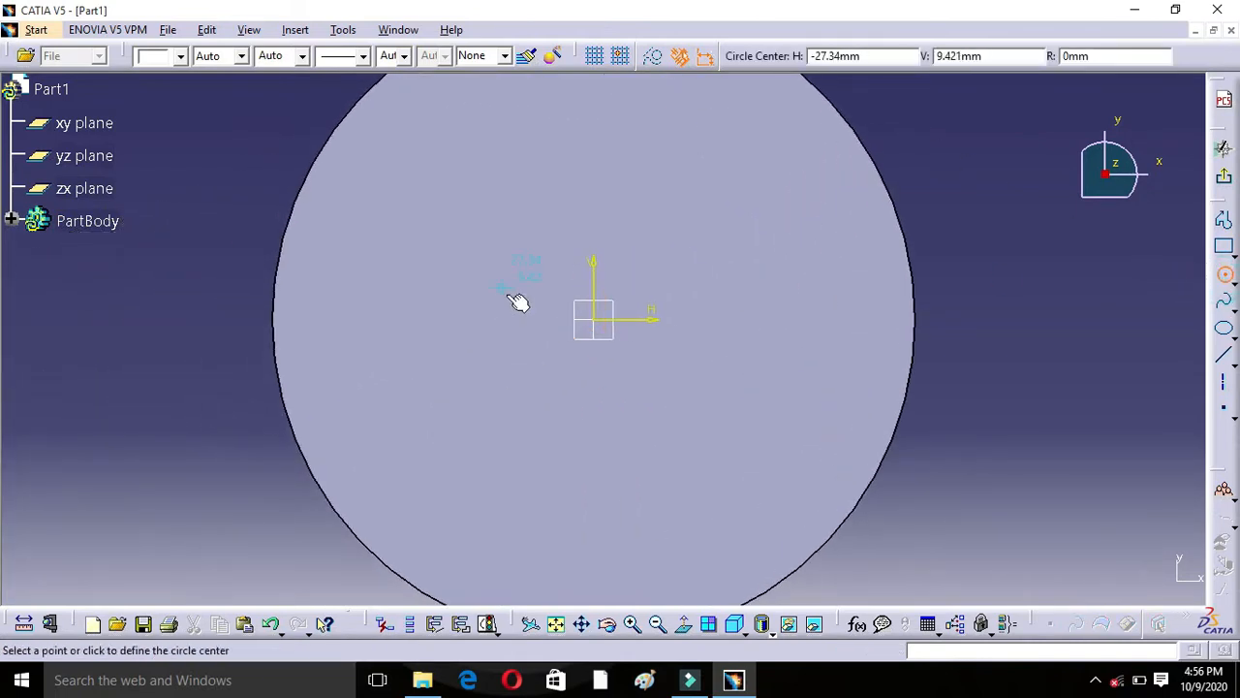
click(598, 324)
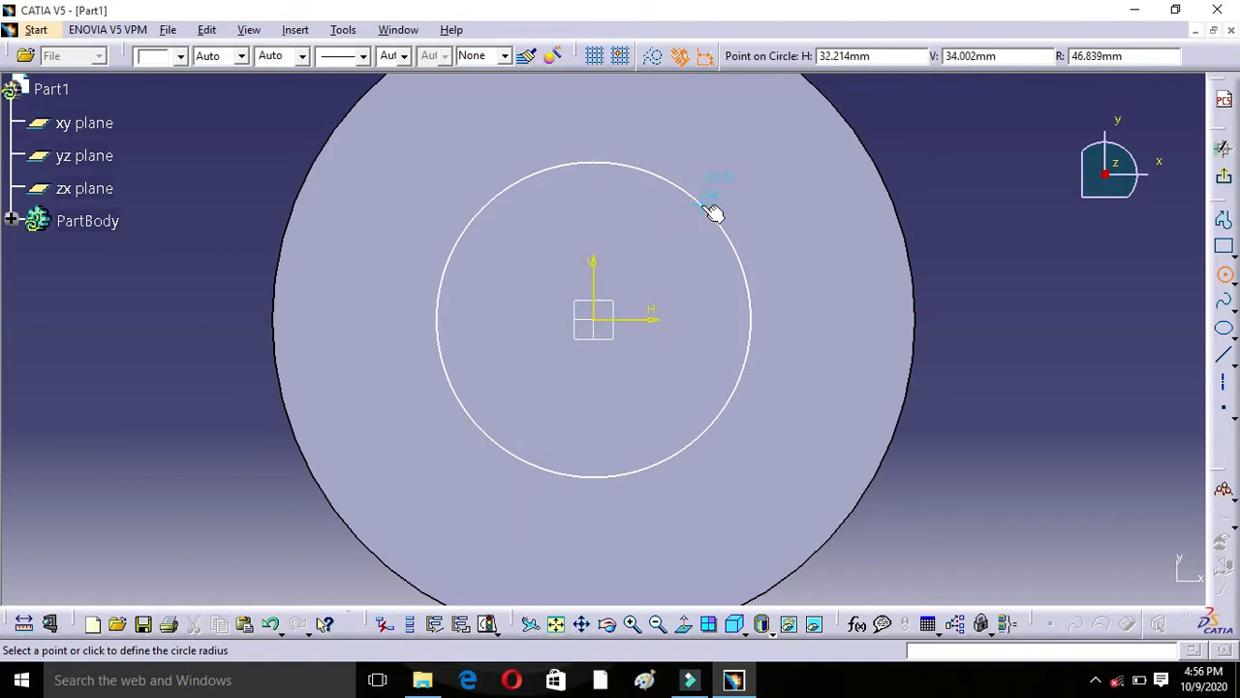
click(706, 204)
click(1224, 175)
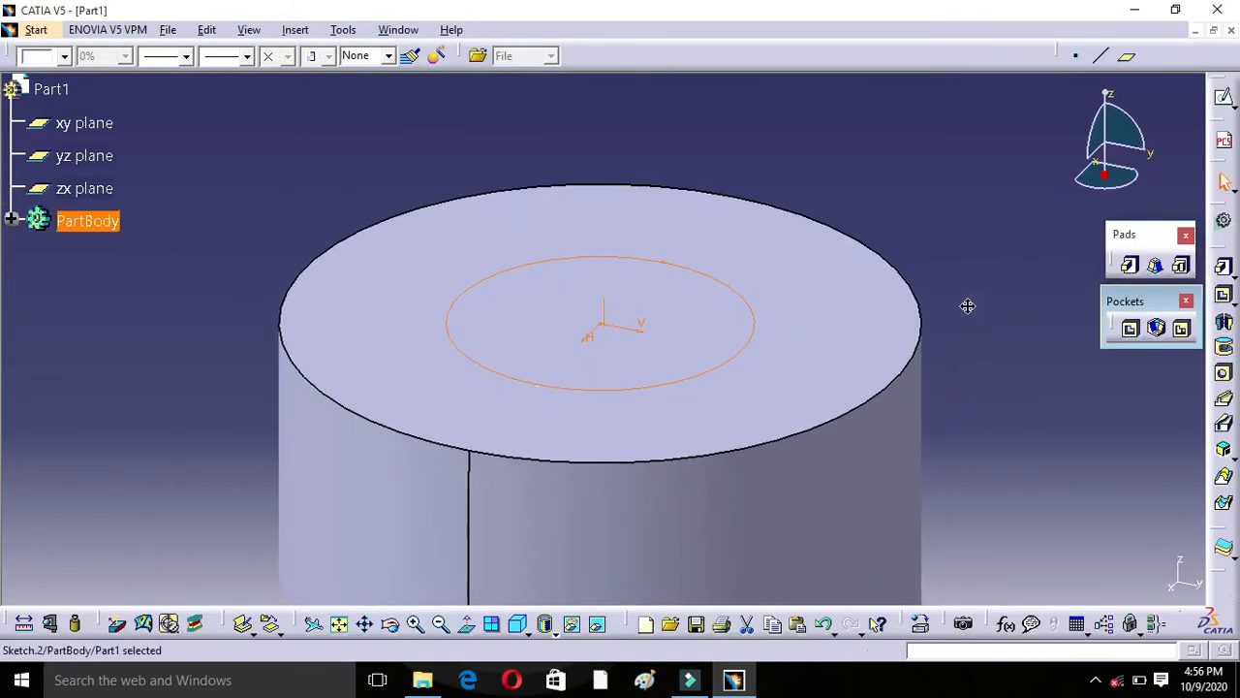
- Preview a 108 mm deep pocket from the inner circle sketch and inspect the hole from above
click(441, 623)
click(1130, 328)
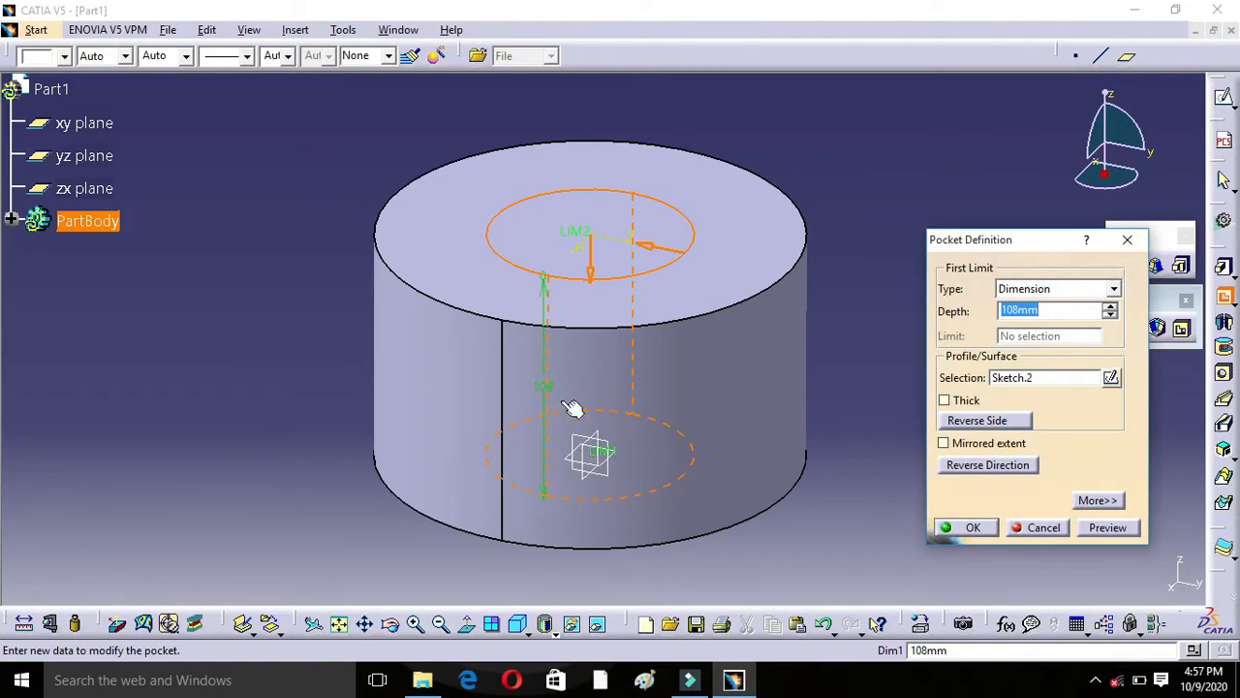
click(1105, 528)
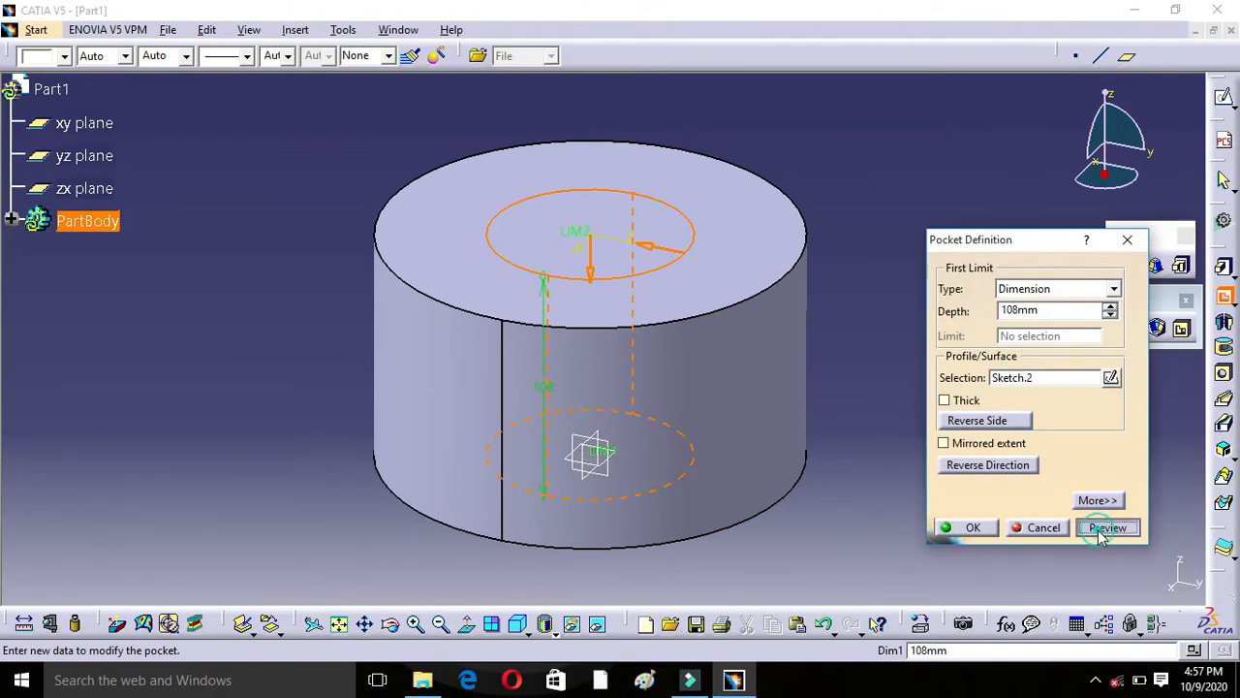
click(393, 626)
drag(640, 359, 607, 498)
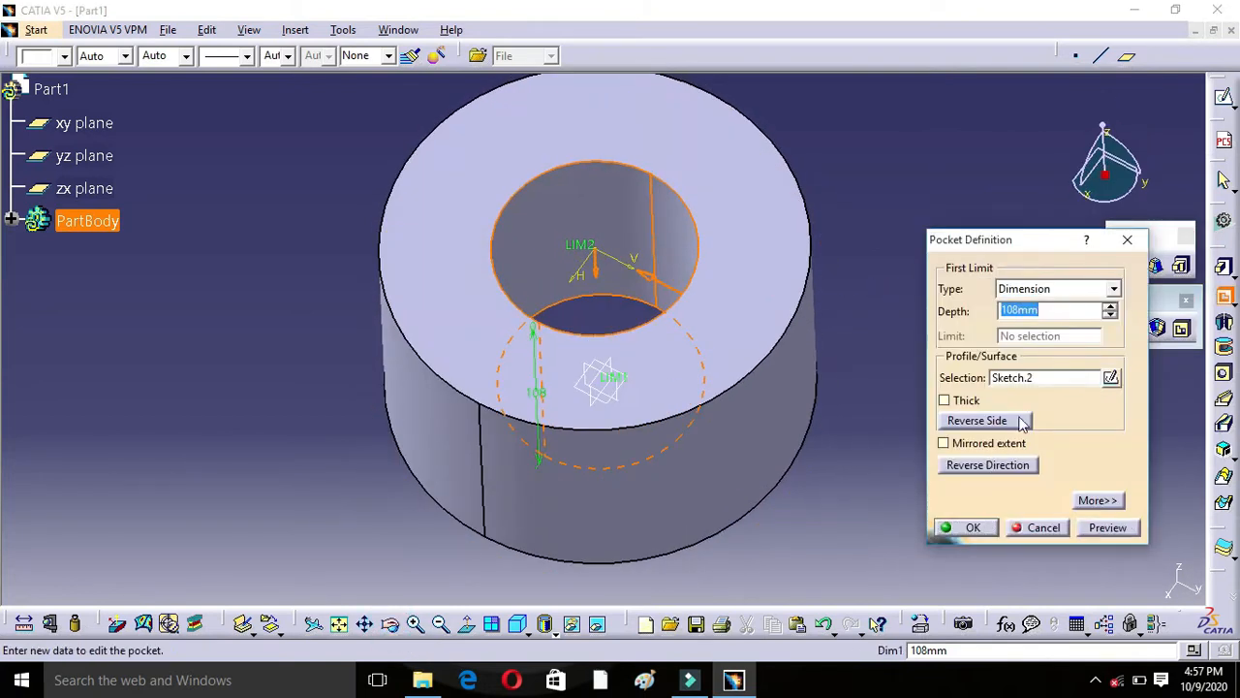
- Keep the pocket's limit type as Dimension, set its depth to 100 mm, and preview and inspect the blind hole
click(1114, 290)
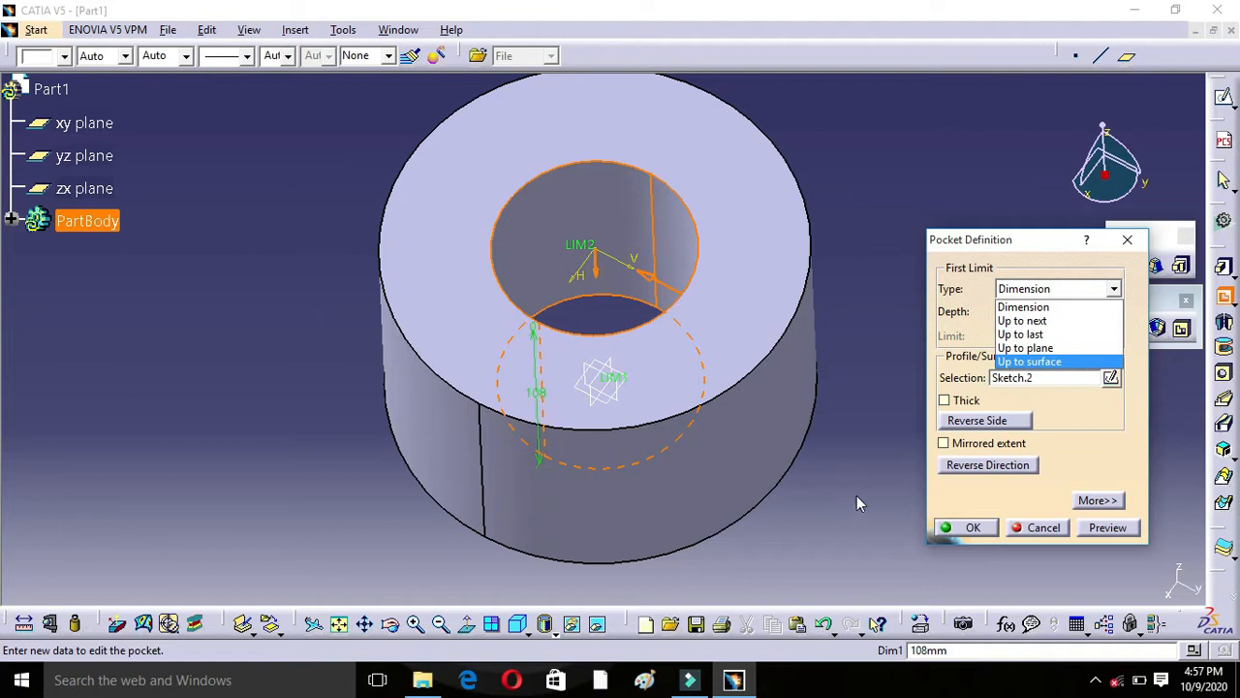
click(1113, 294)
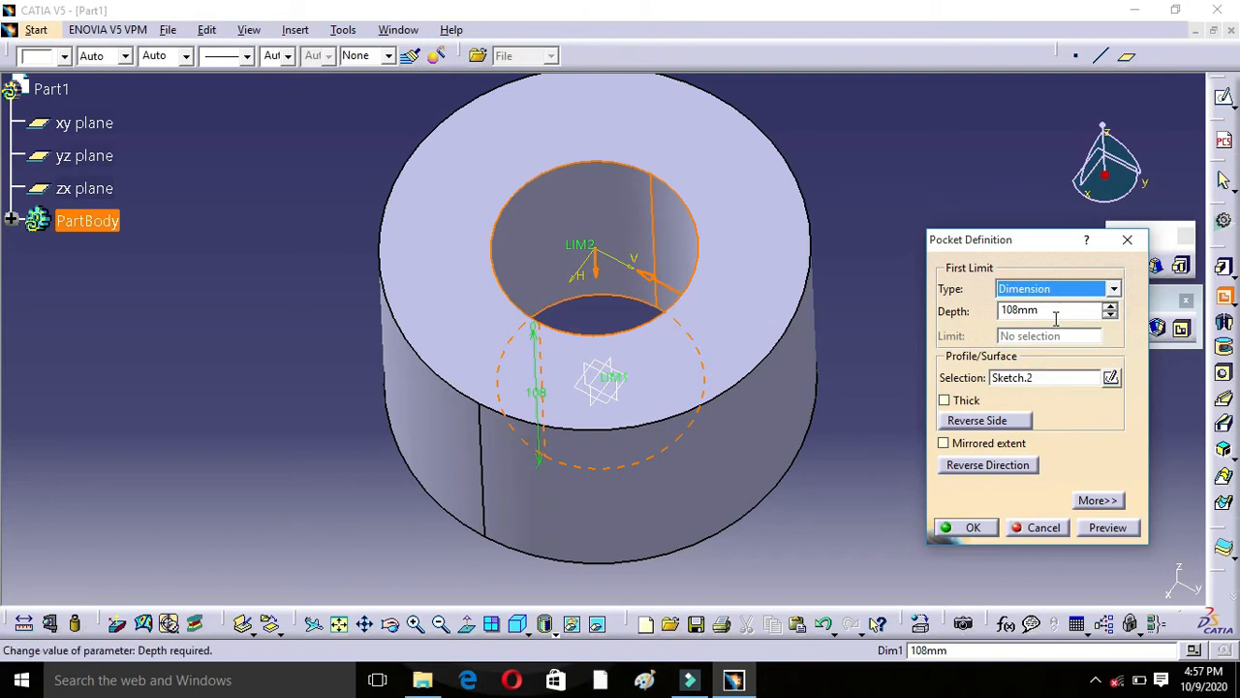
click(1042, 310)
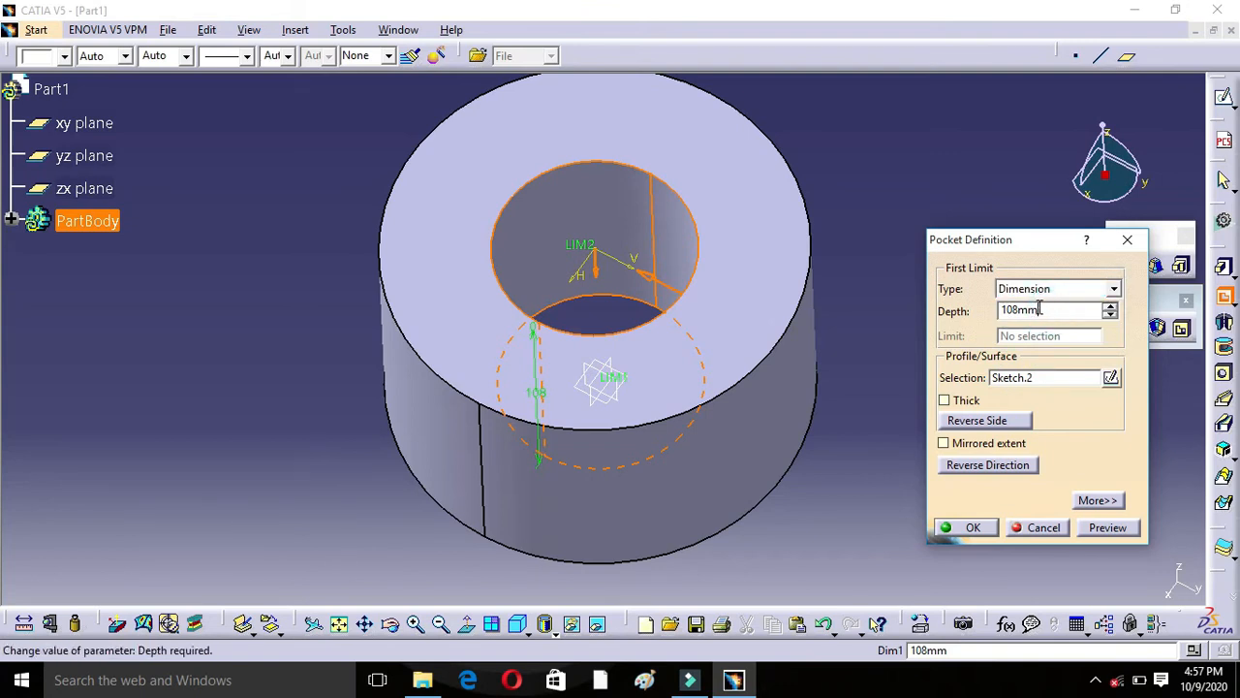
double_click(1037, 311)
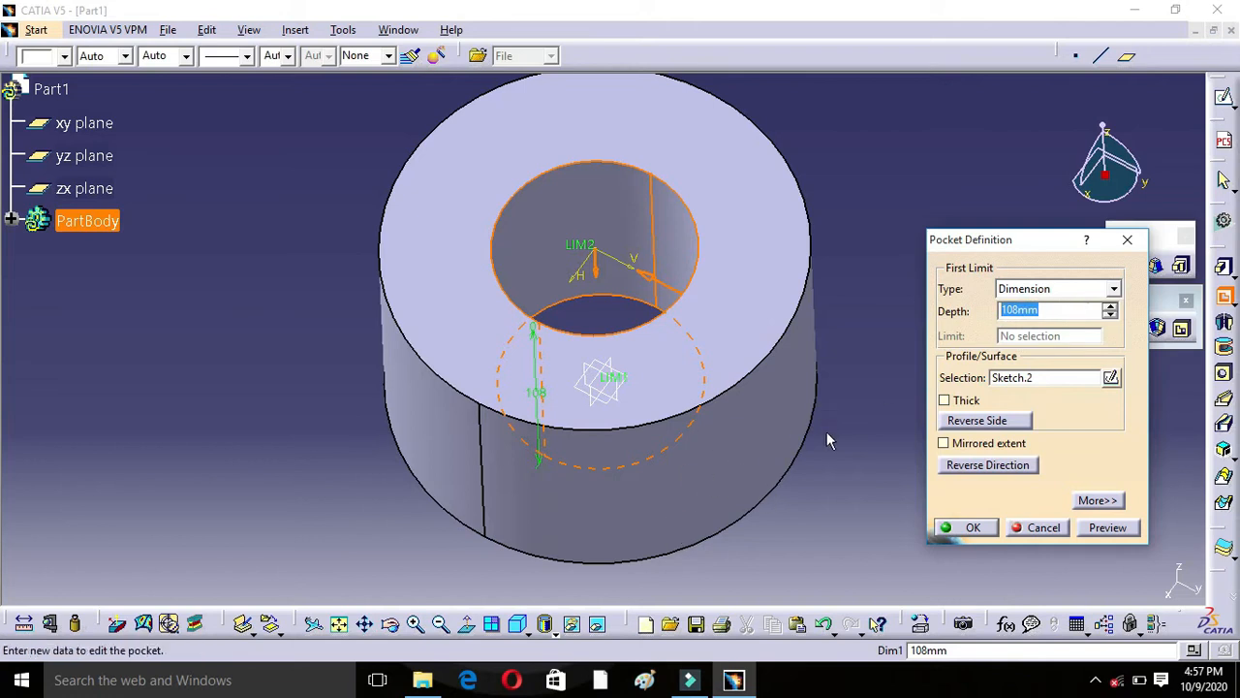
text(100)
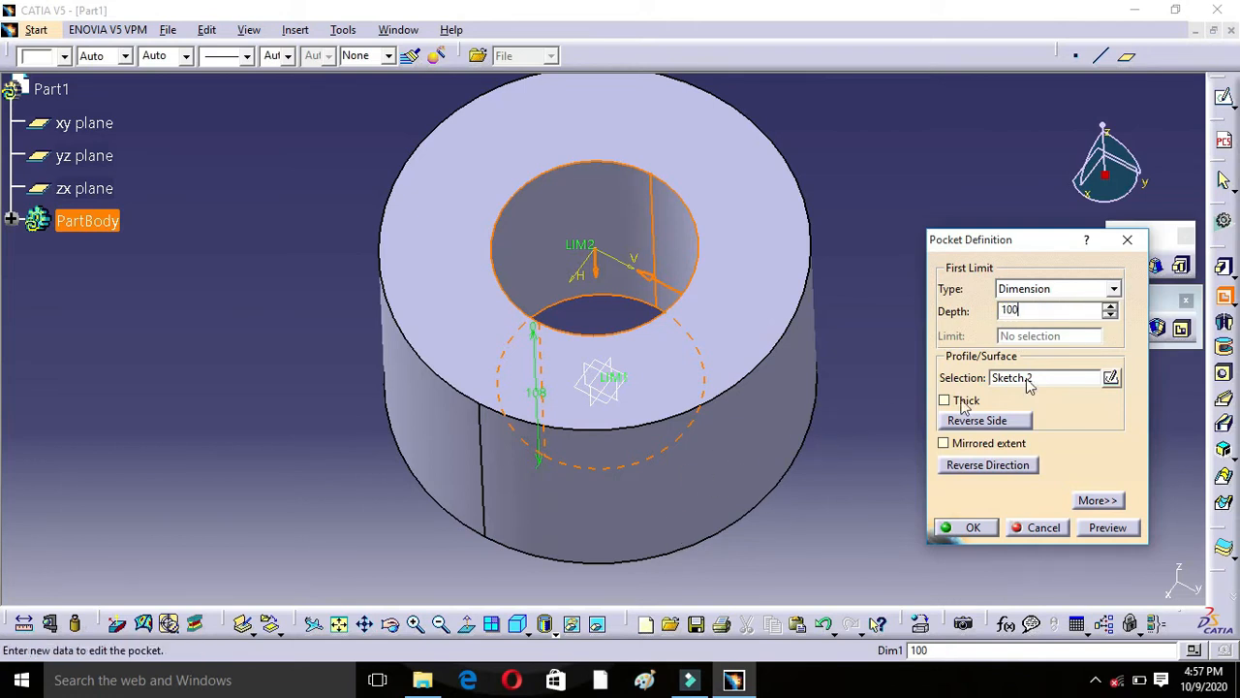
click(1124, 531)
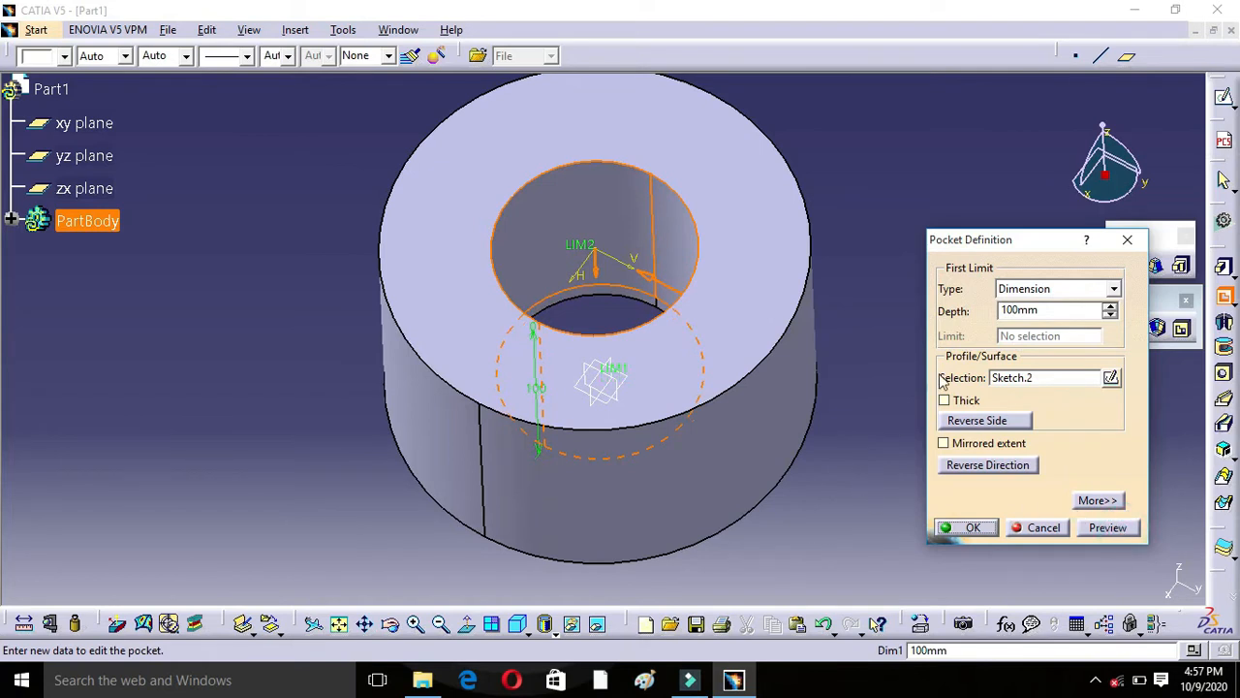
click(1002, 310)
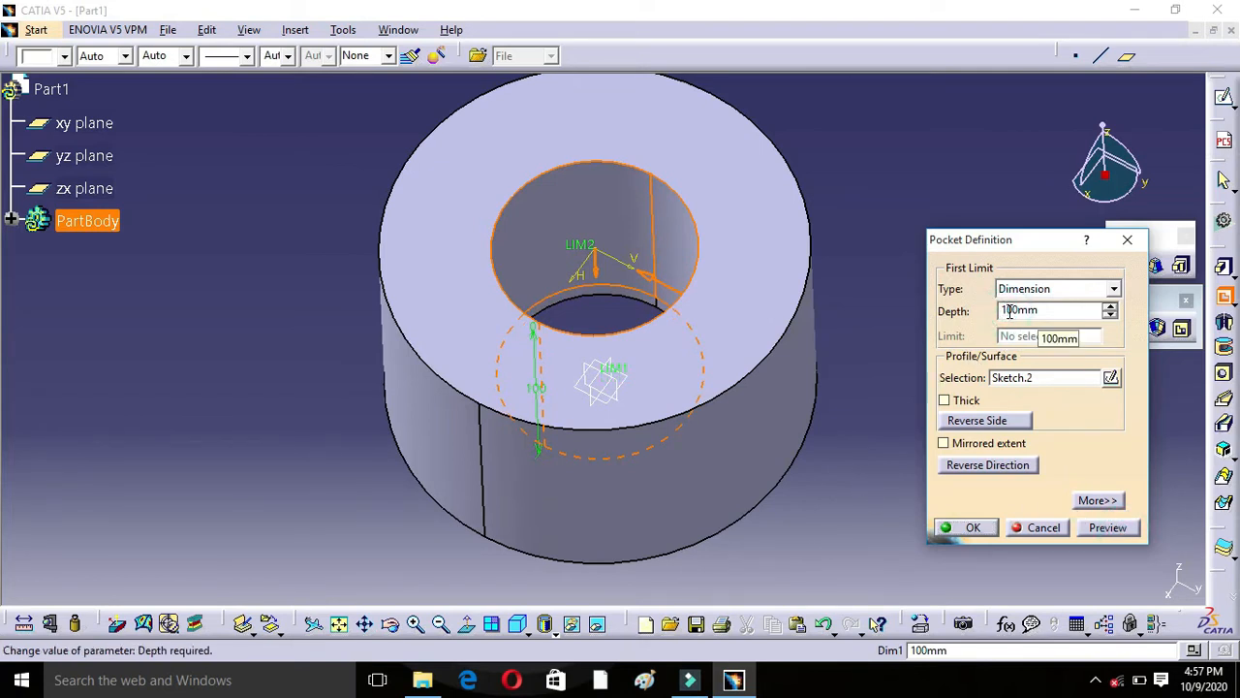
key(BackSpace)
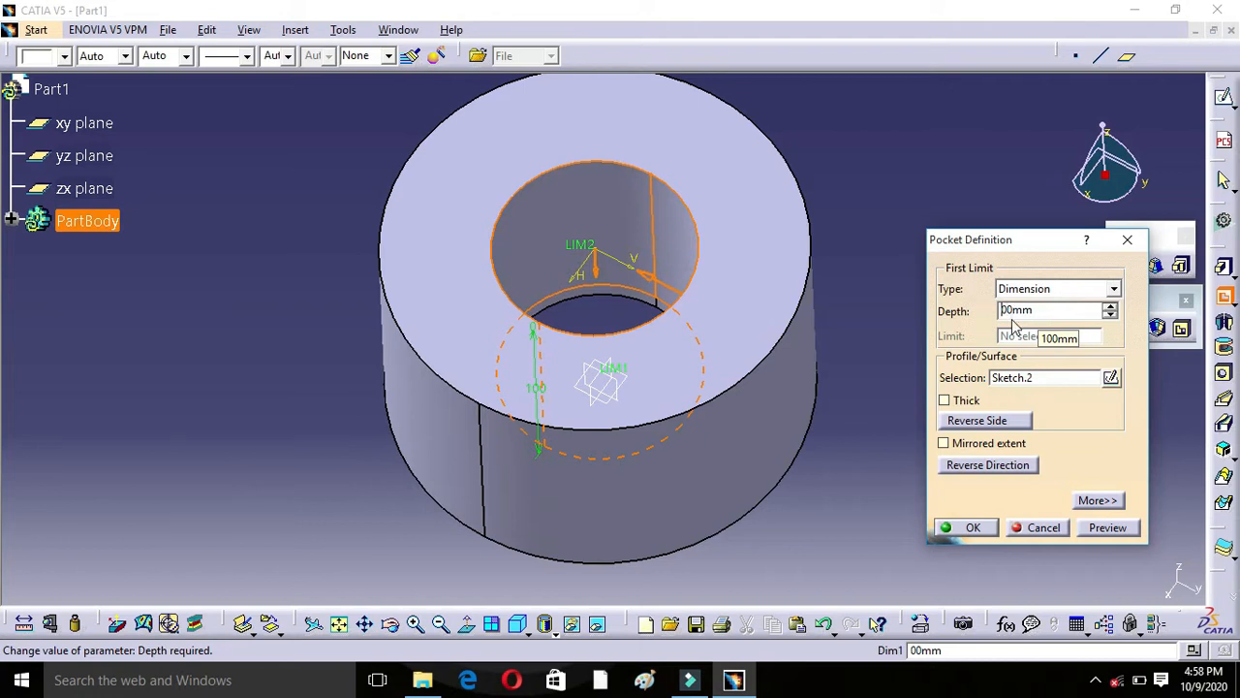
text(1)
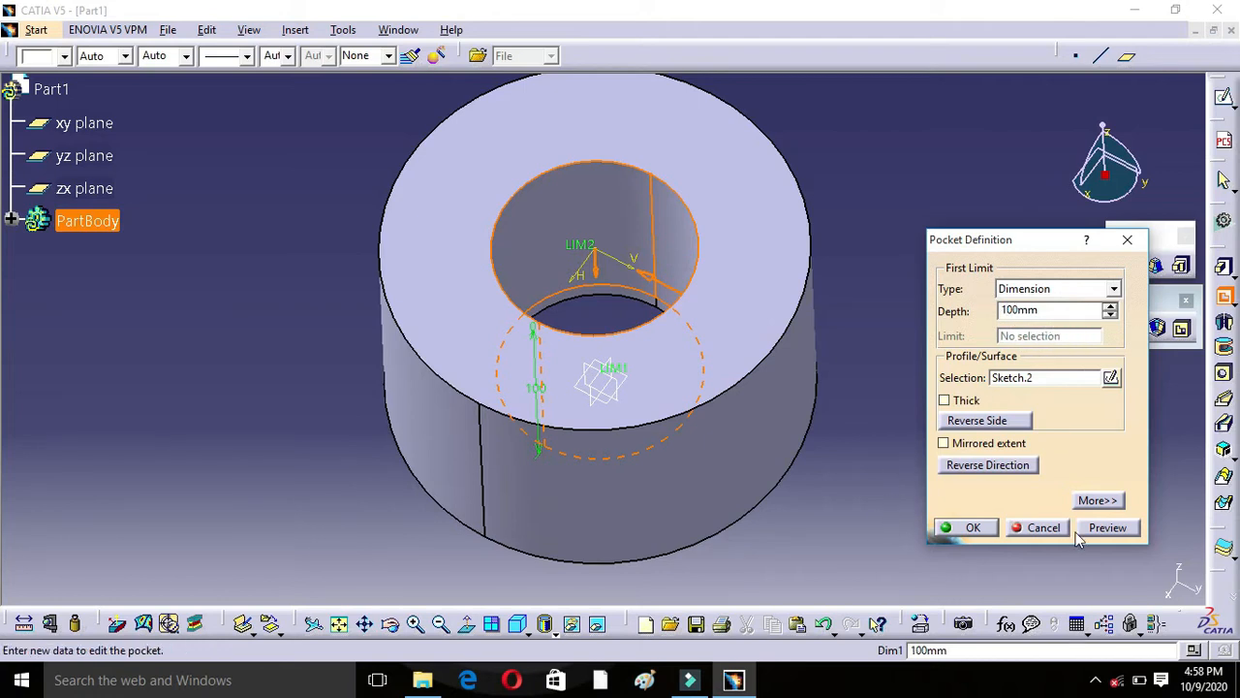
click(1105, 527)
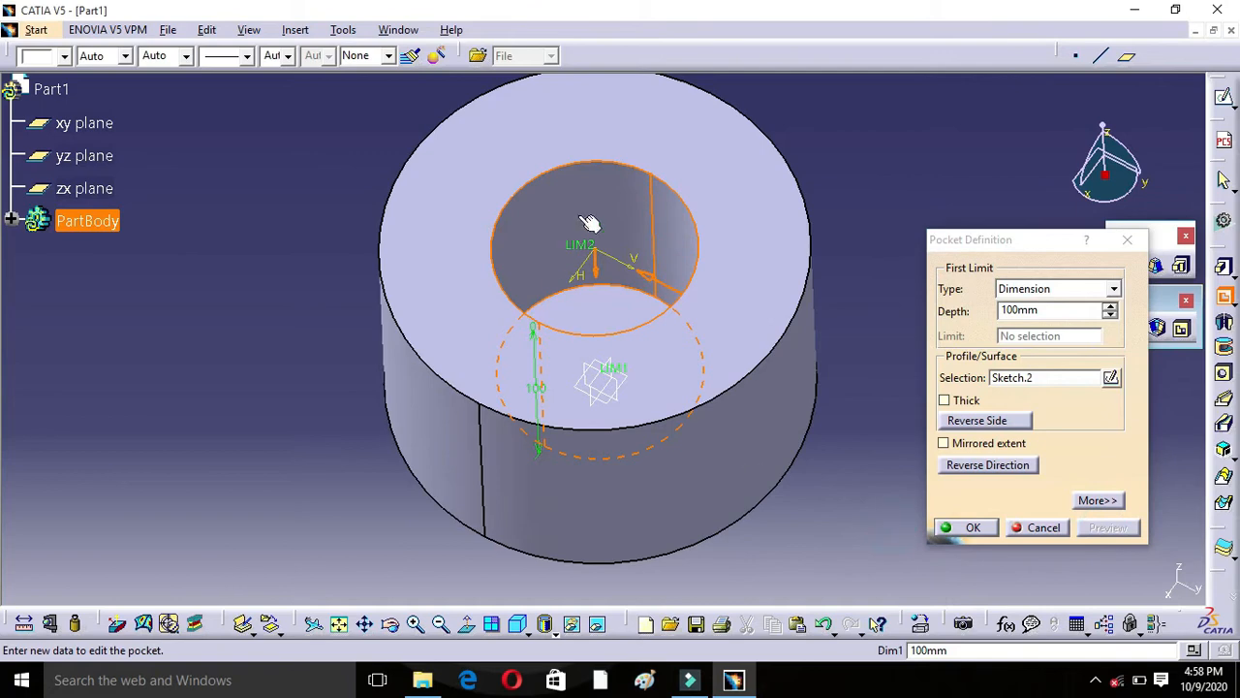
click(391, 623)
drag(578, 280, 536, 260)
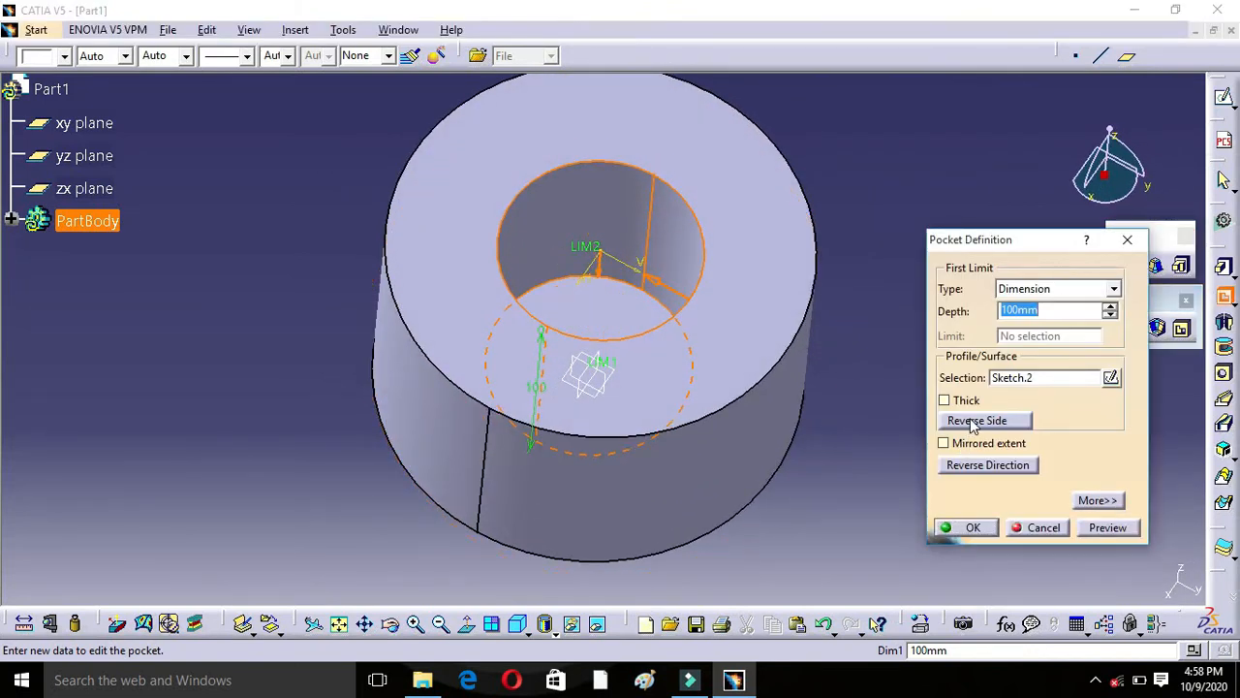
- Reverse the pocket's side to remove the material outside the circle, preview it, and cancel the pocket
mouse_move(775, 316)
middle_down()
mouse_move(763, 291)
mouse_move(761, 335)
middle_up()
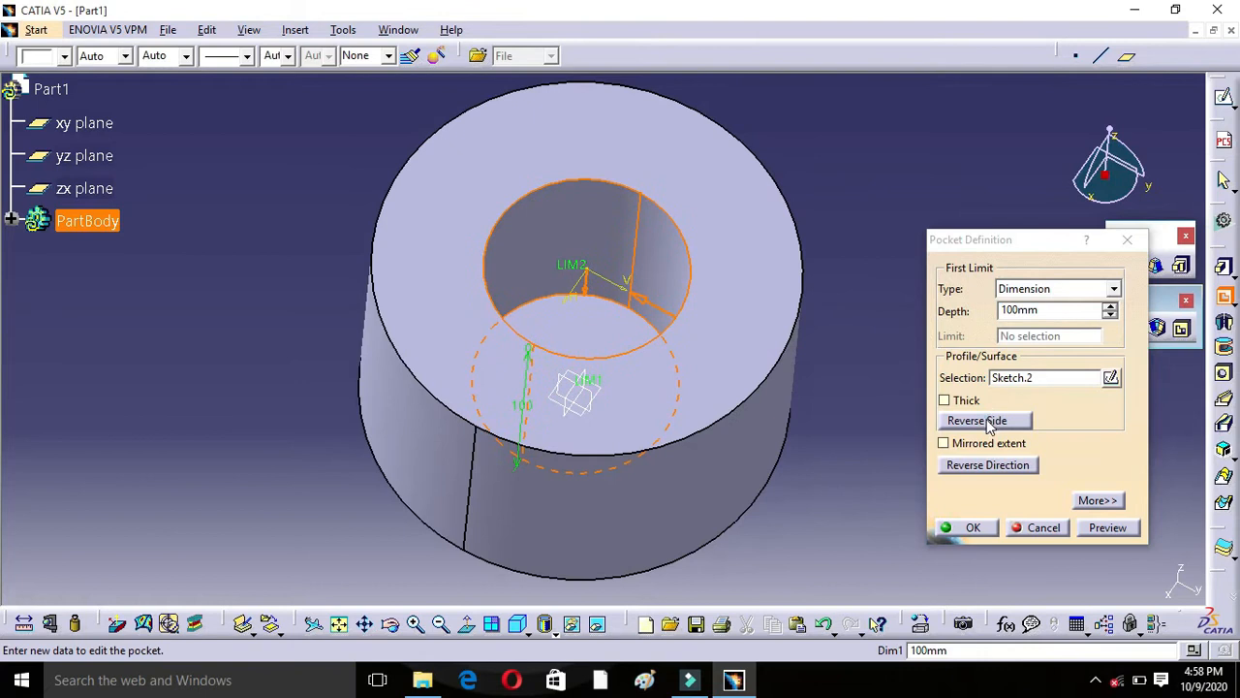
click(988, 424)
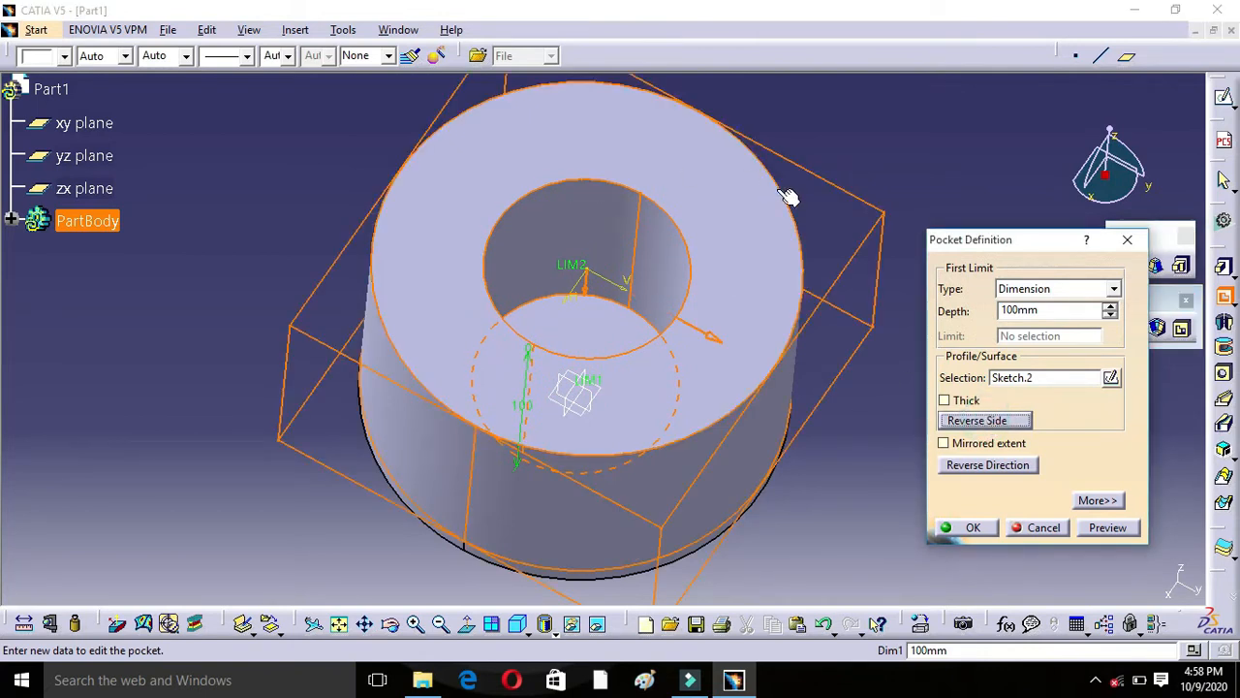
click(1111, 529)
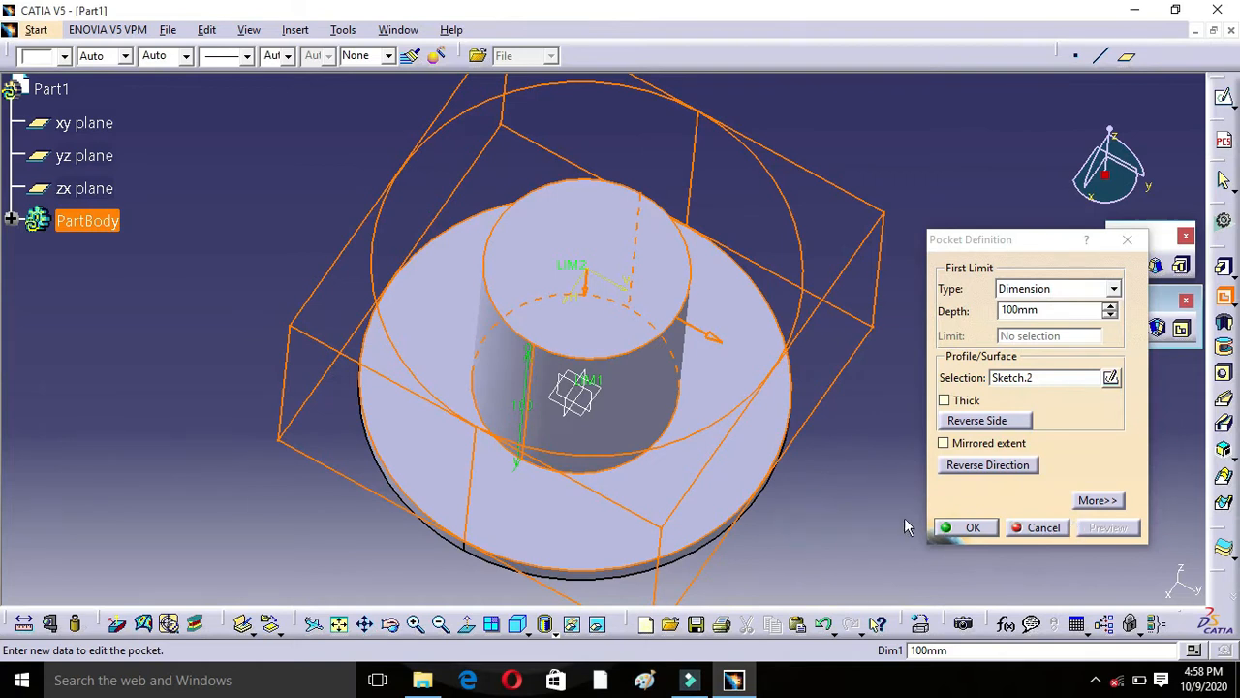
key(Escape)
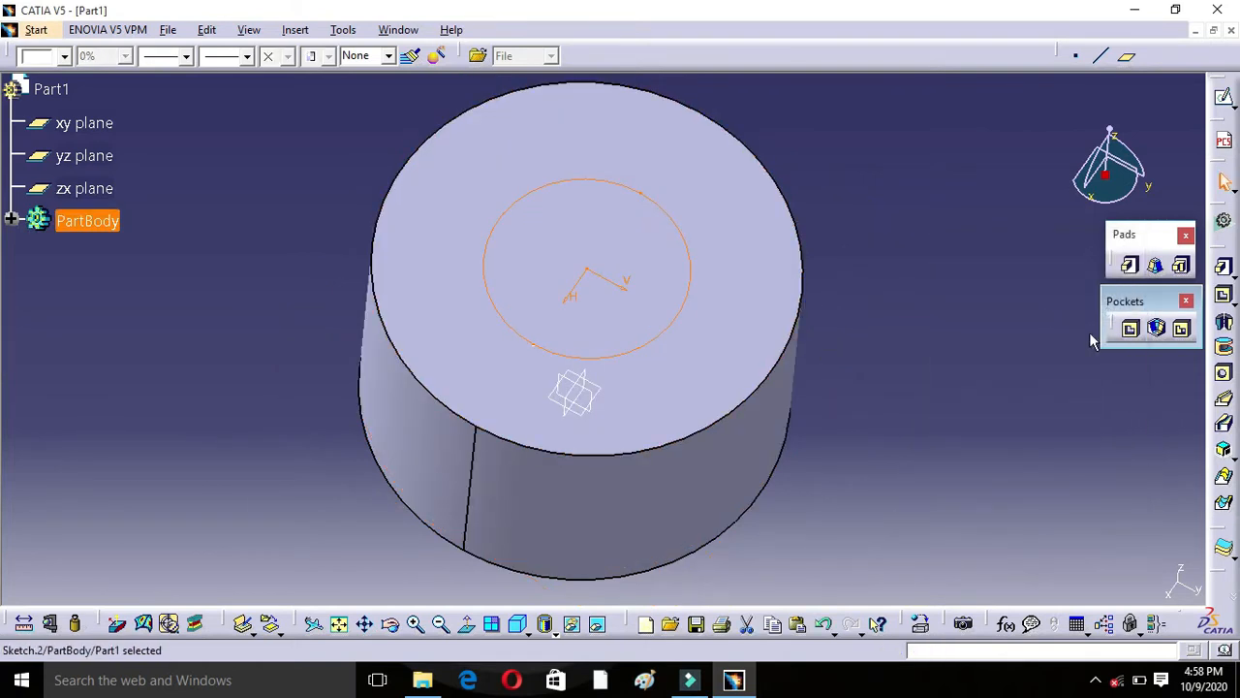
- Start a 108 mm deep pocket from the inner circle sketch, reverse its direction, and switch the direction back into the cylinder
click(1130, 328)
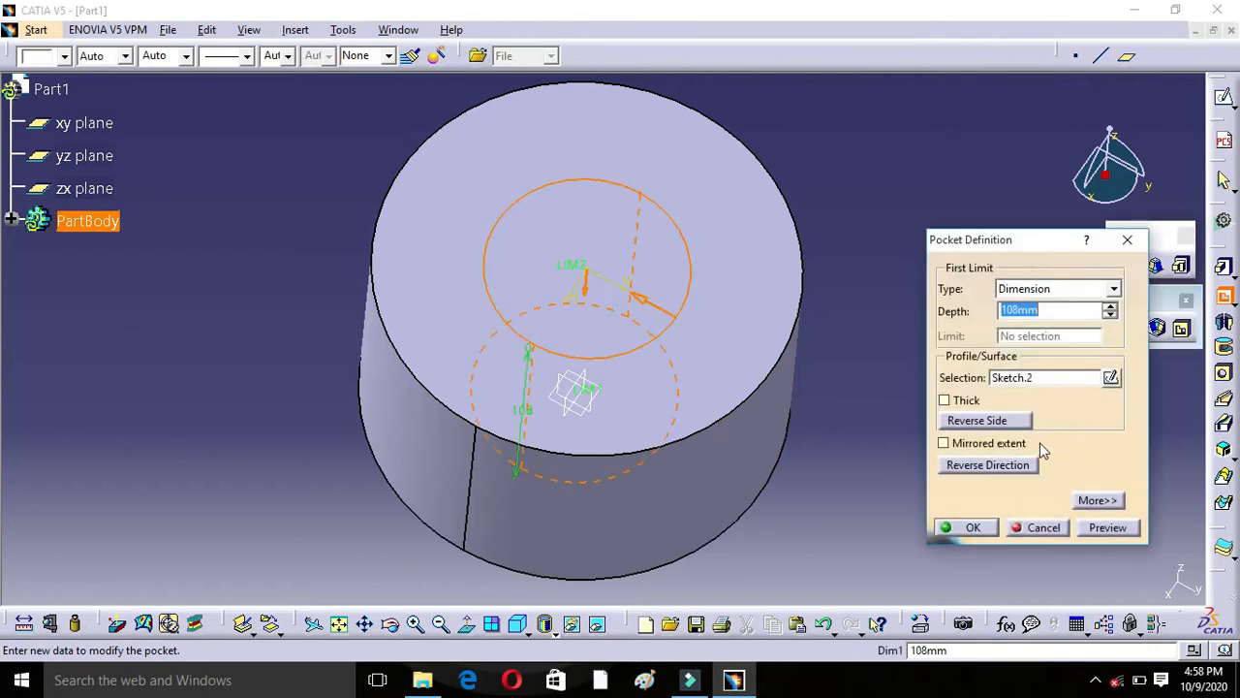
click(988, 465)
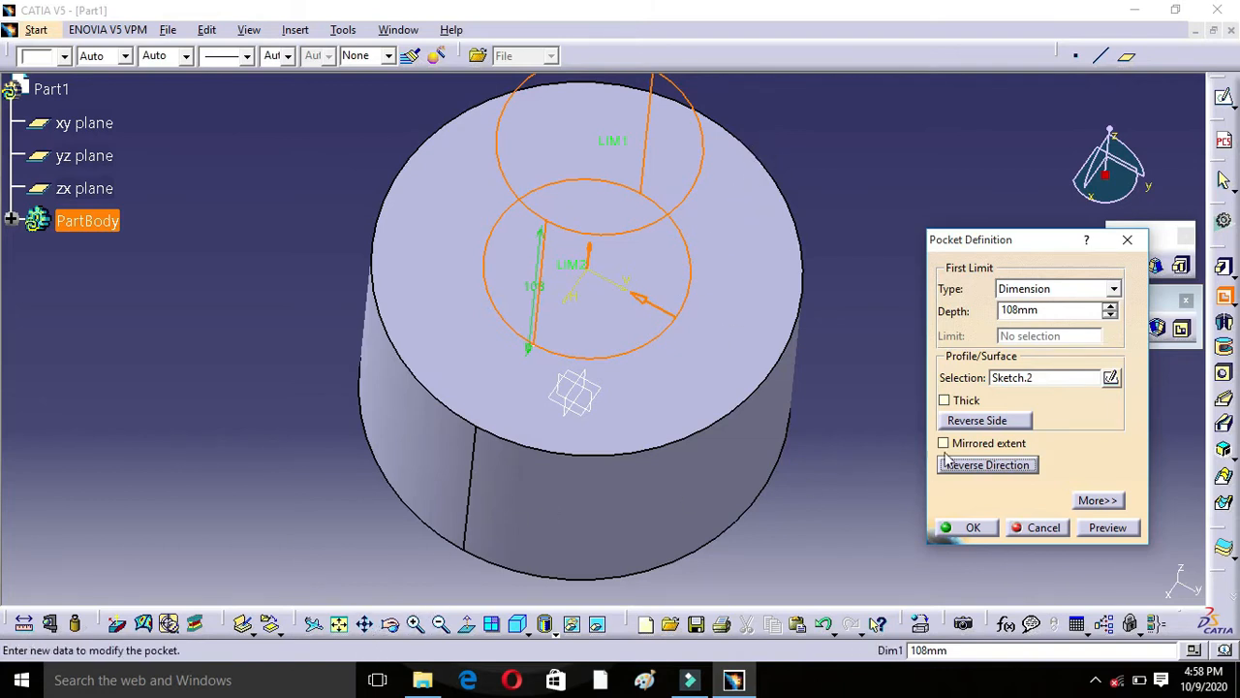
click(1011, 469)
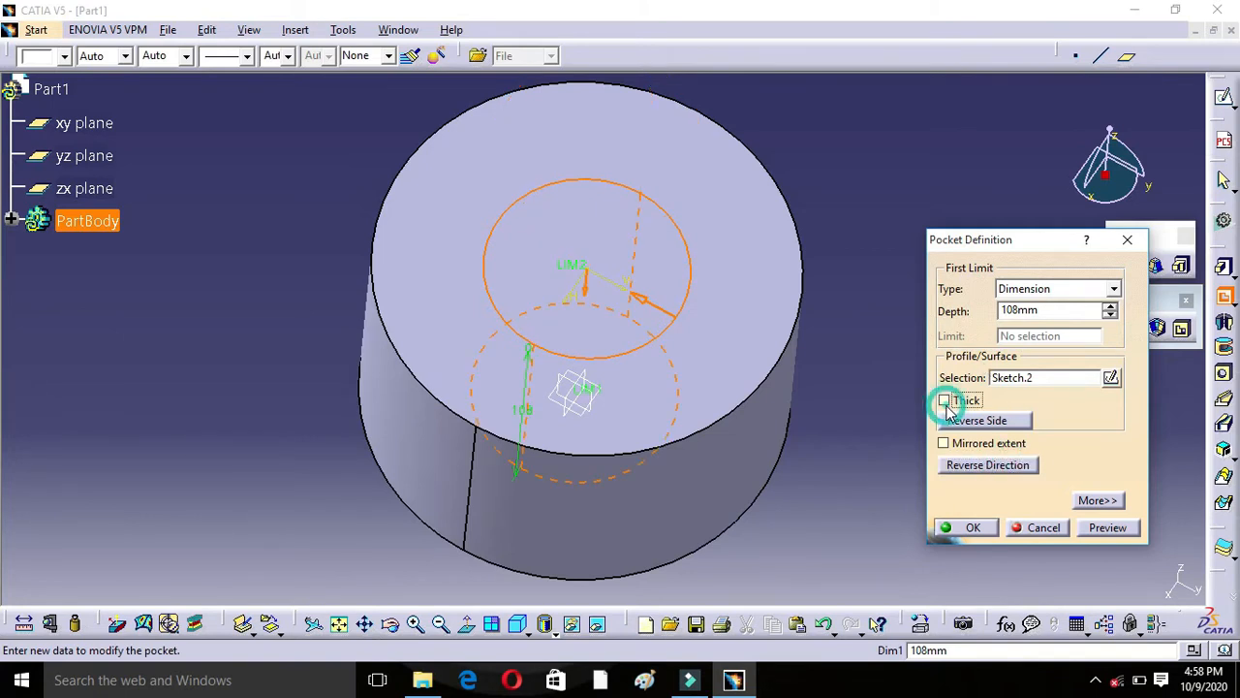
- Turn on the pocket's Thick option, try a second-limit depth of 2 mm, and return that depth to 0 mm
click(944, 400)
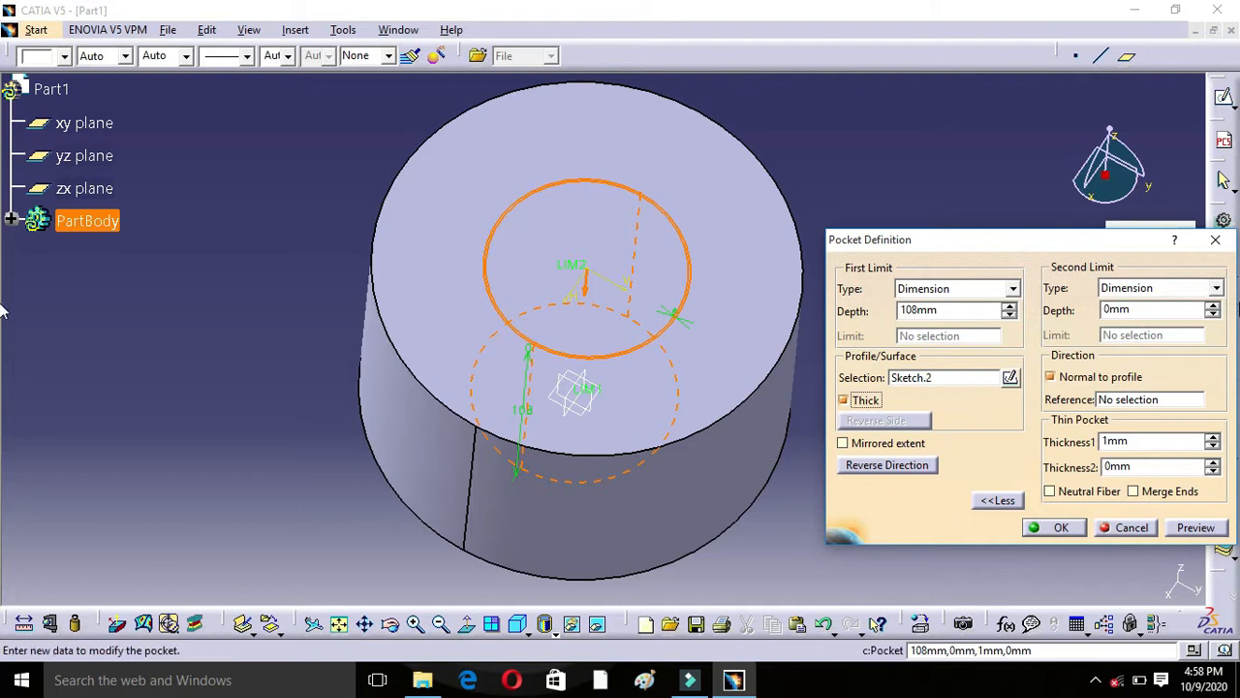
click(1212, 303)
click(1212, 304)
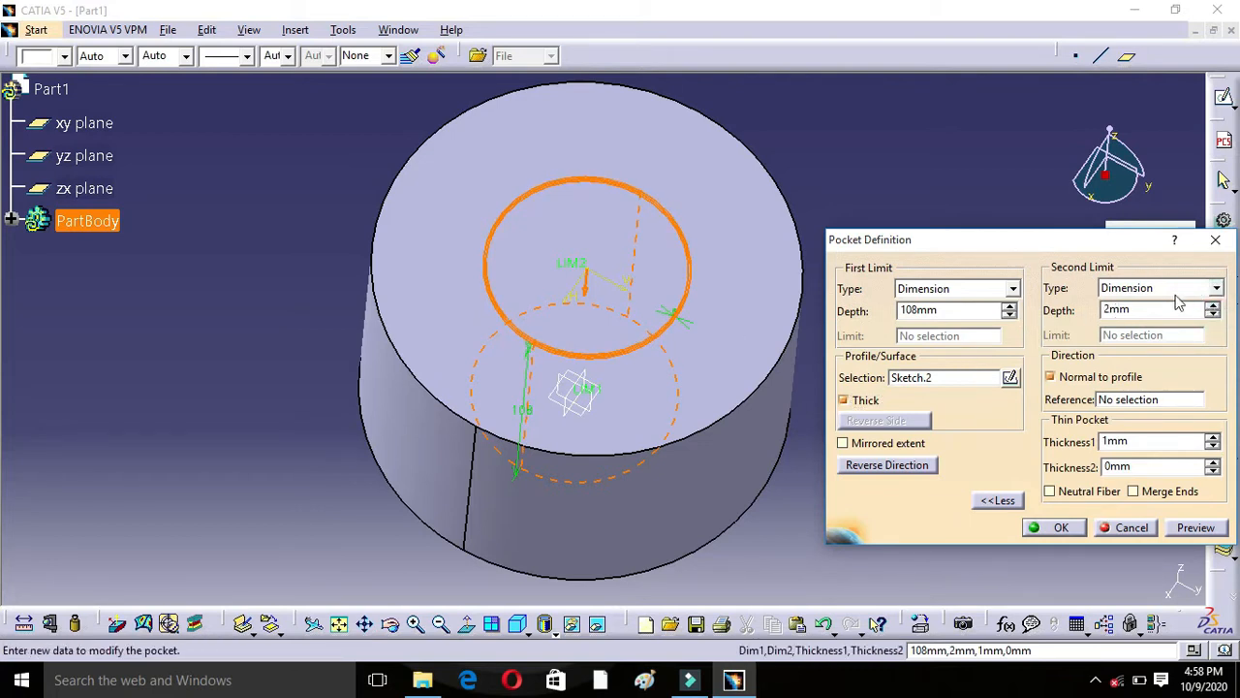
click(1212, 314)
click(1212, 314)
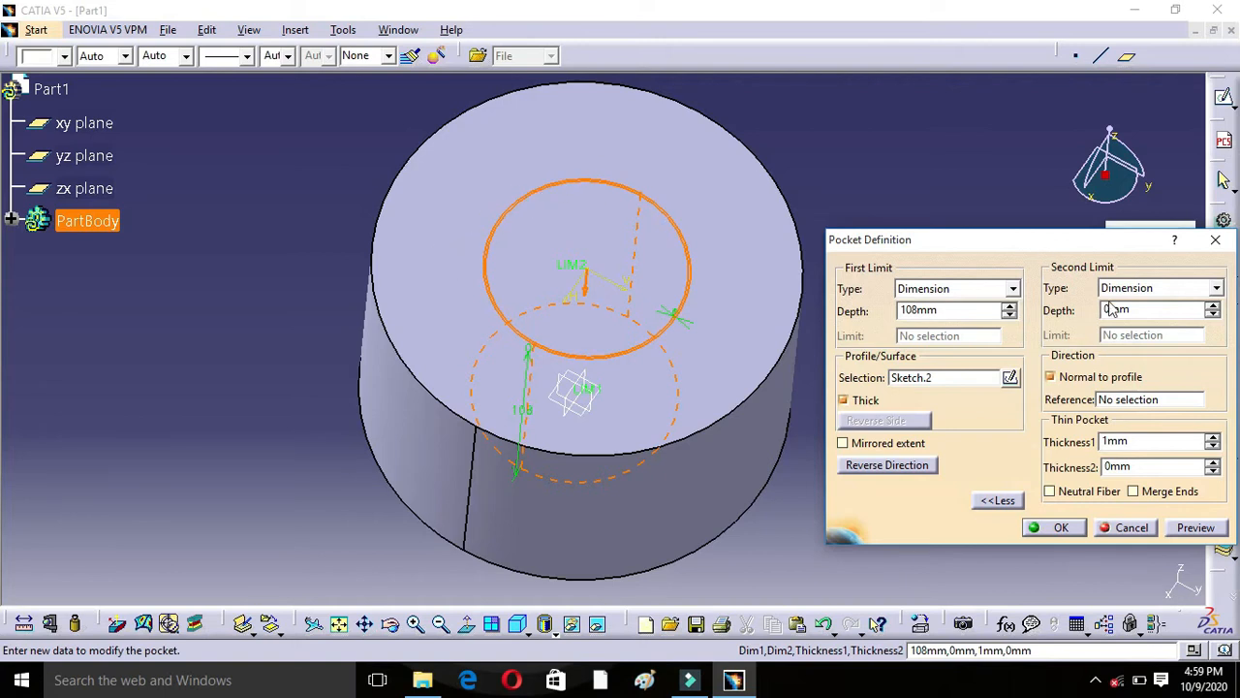
- Set the thin pocket's Thickness1 to 4 mm and preview the ring-shaped cut from above
click(1211, 437)
click(1211, 437)
click(1212, 437)
click(1193, 527)
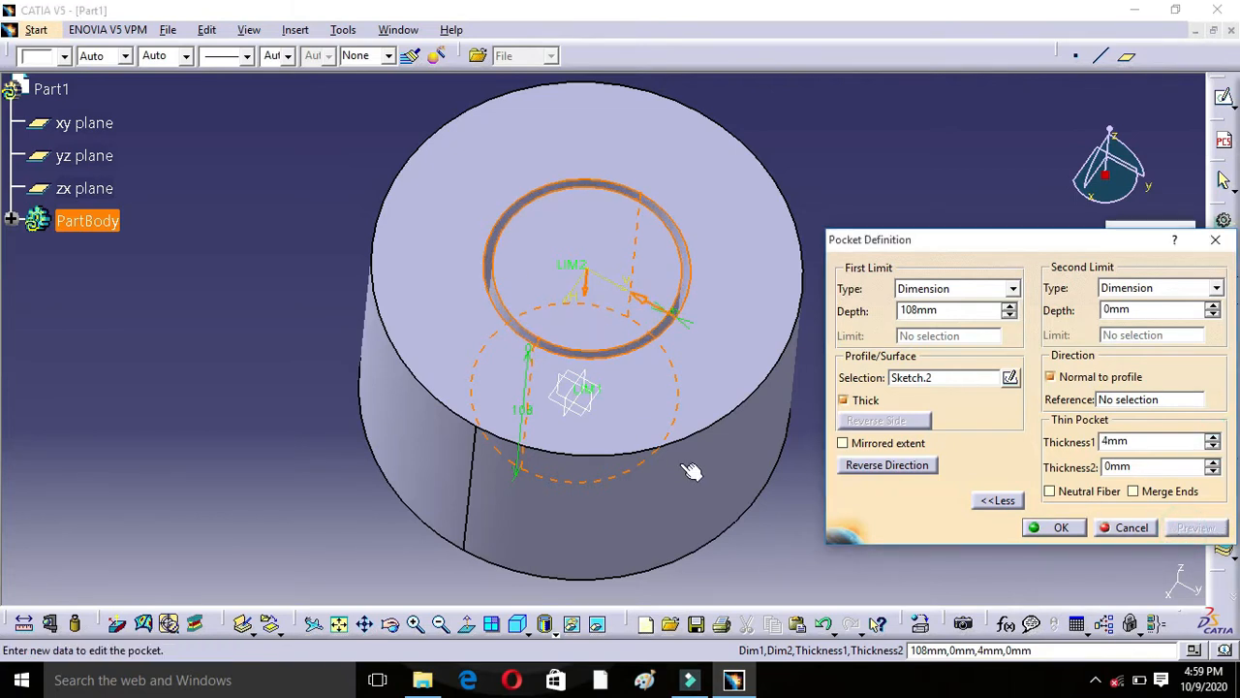
key(Return)
mouse_move(636, 229)
middle_down()
mouse_move(640, 198)
mouse_move(617, 326)
mouse_move(642, 185)
mouse_move(620, 240)
middle_up()
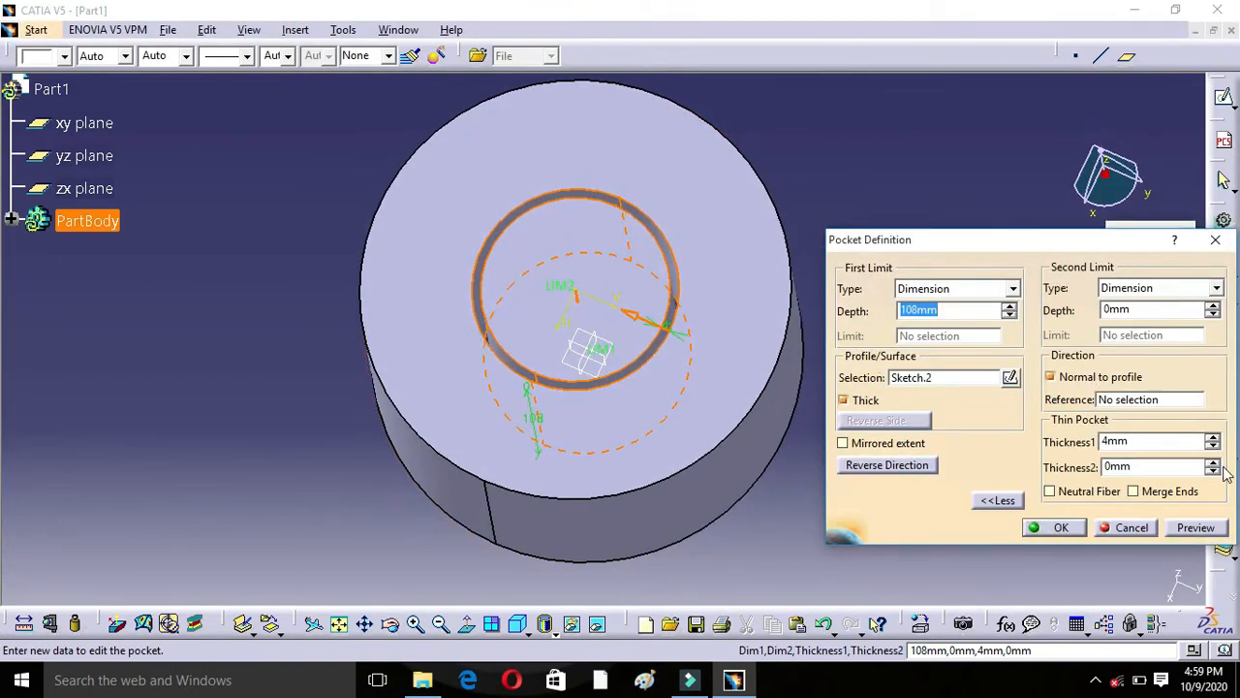
- Set the thin pocket's Thickness2 to 4 mm and preview the groove cut on both sides of the circle
click(1214, 462)
click(1213, 462)
click(1213, 463)
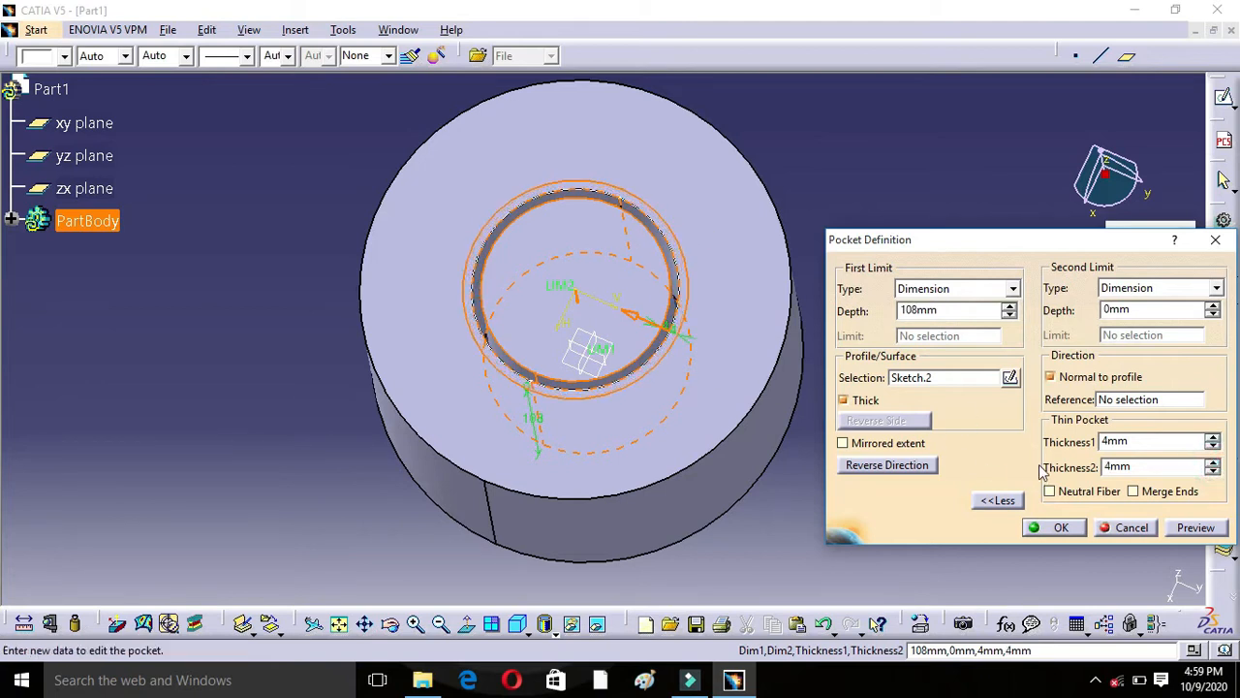
click(1169, 531)
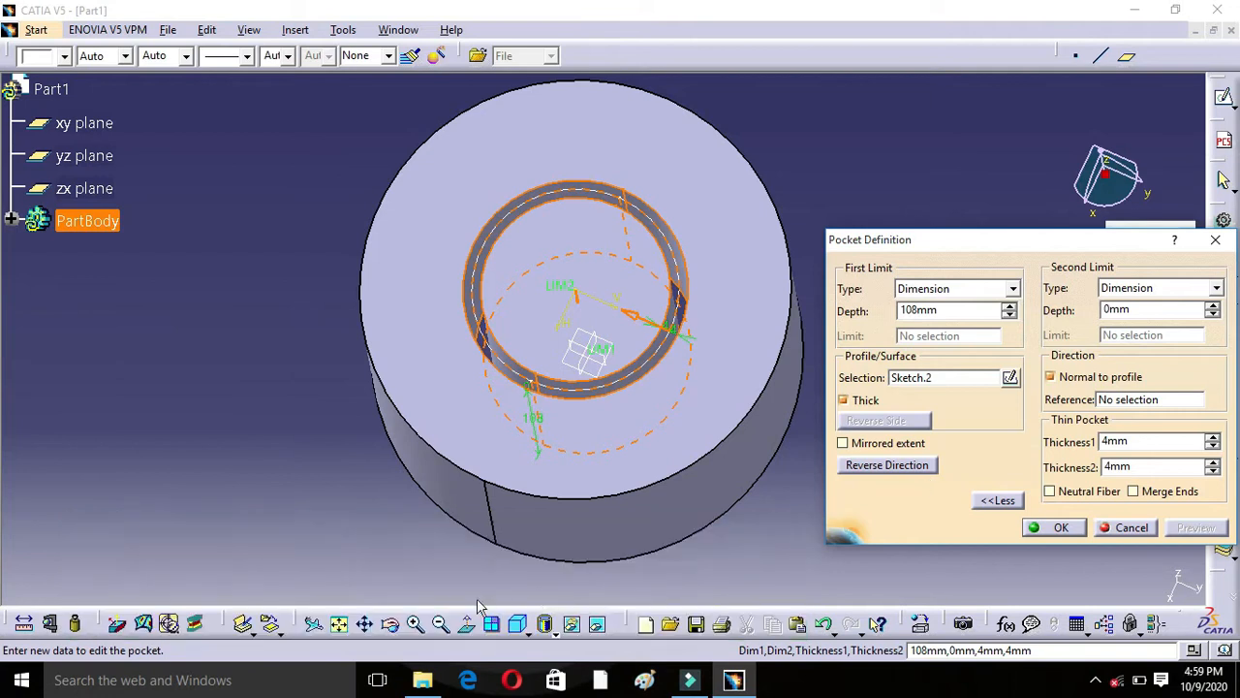
middle_drag(669, 205, 582, 213)
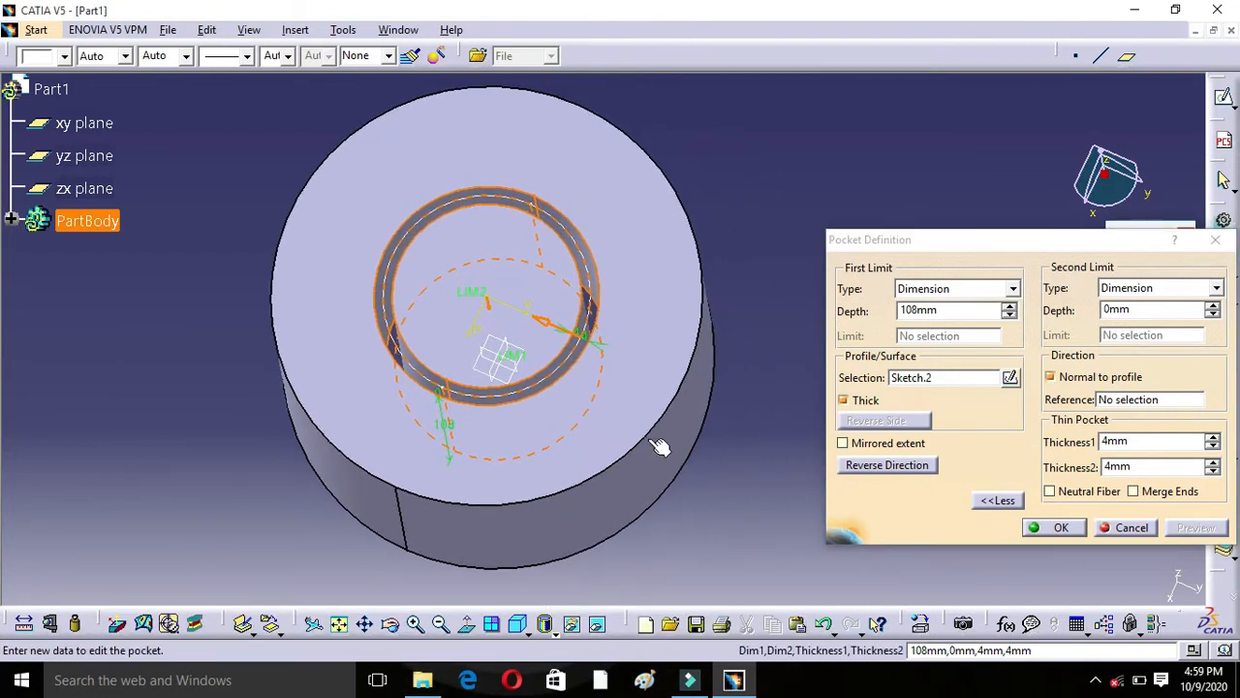
- Turn off the Thick option and create the 108 mm pocket as a plain circular hole through the cylinder
click(998, 501)
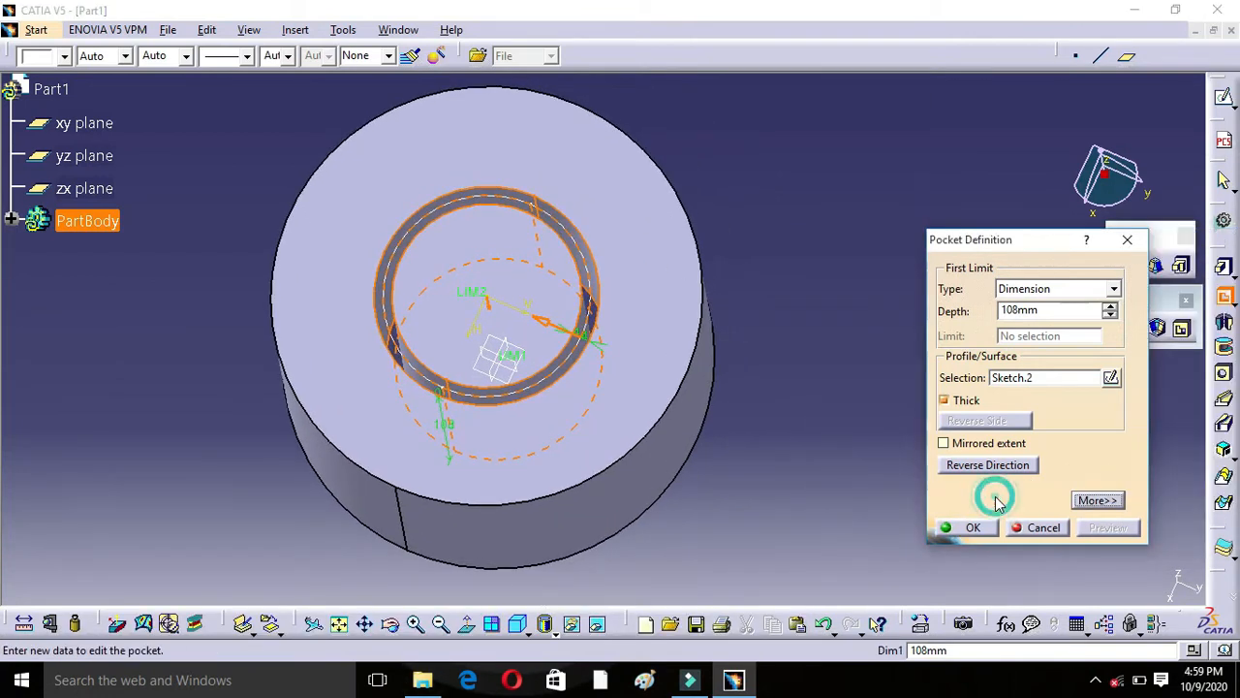
click(944, 400)
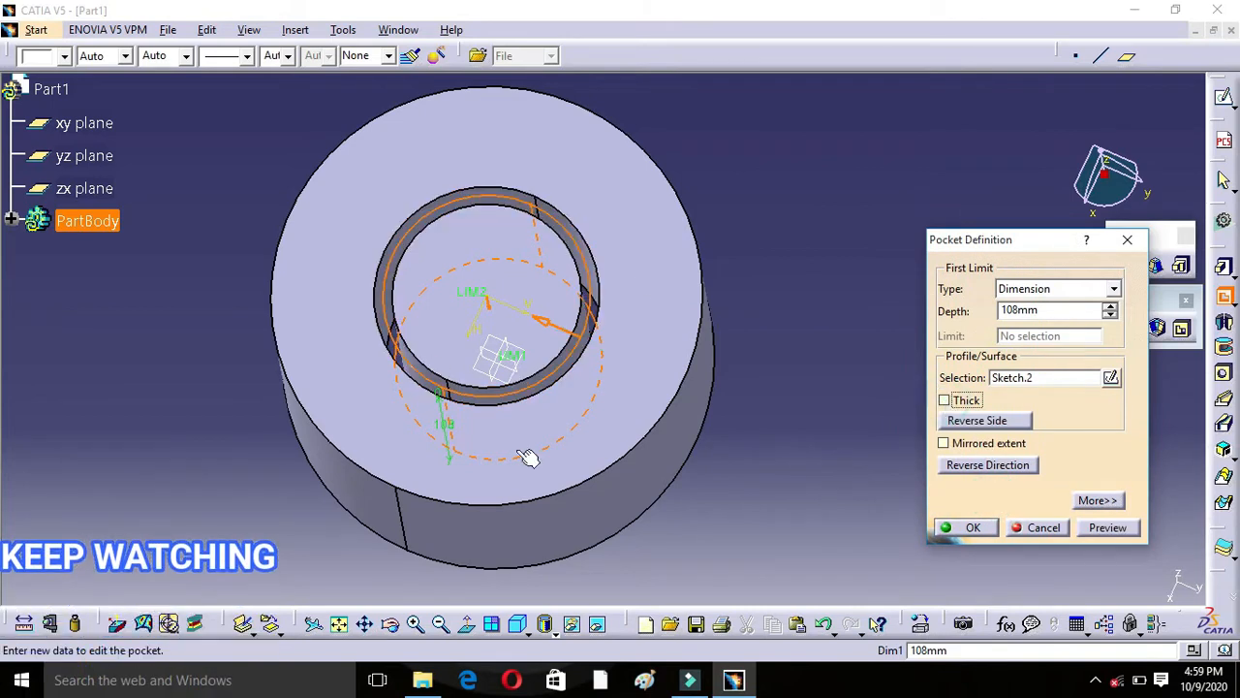
click(969, 527)
click(813, 502)
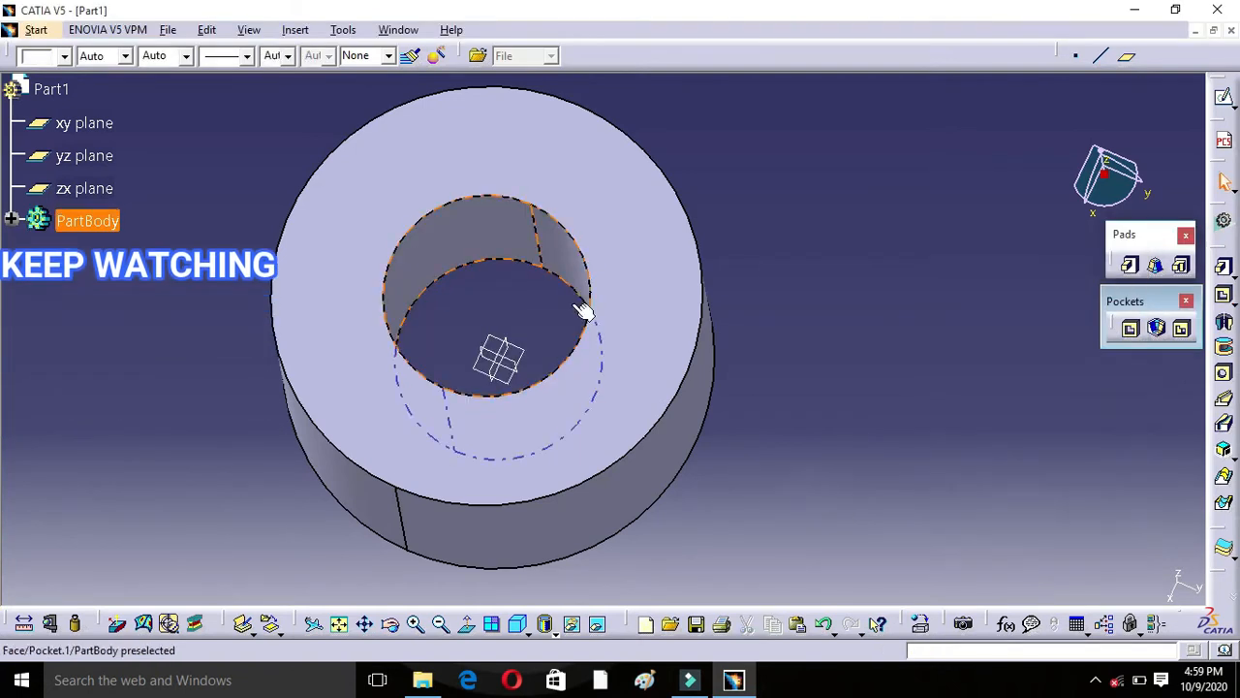
- Undo the pocket, the circle sketches and the cylinder pad until the part is empty
drag(388, 631, 811, 208)
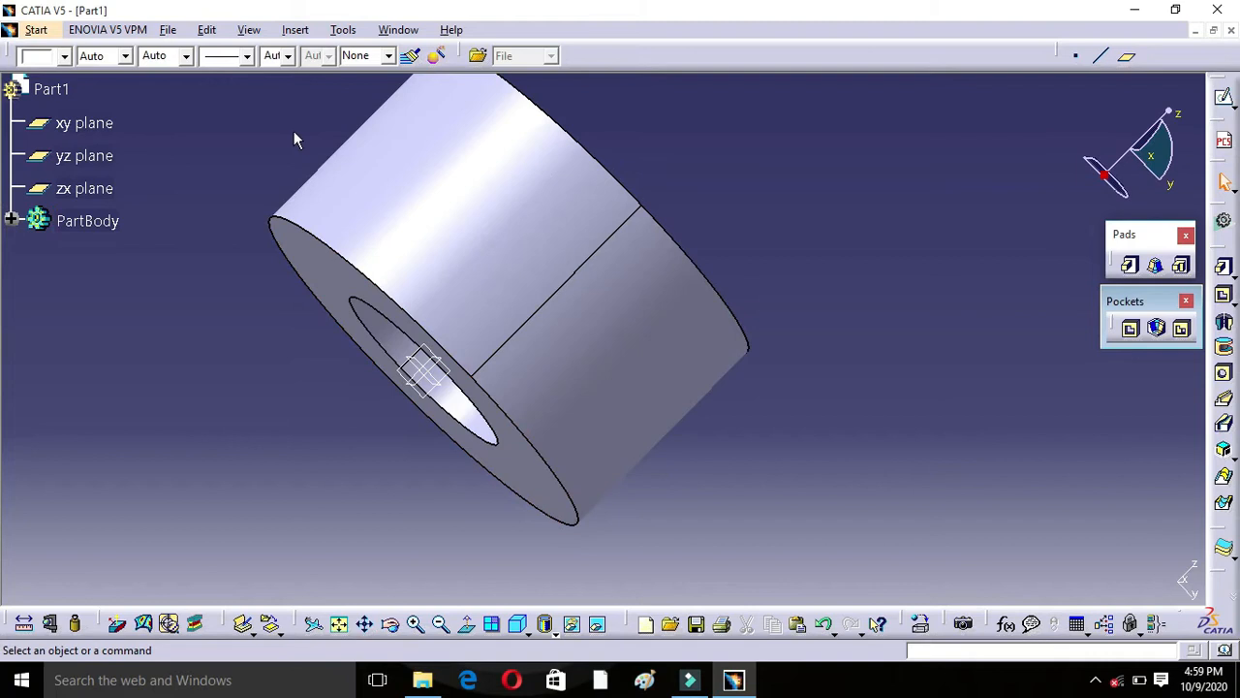
key(ctrl+z)
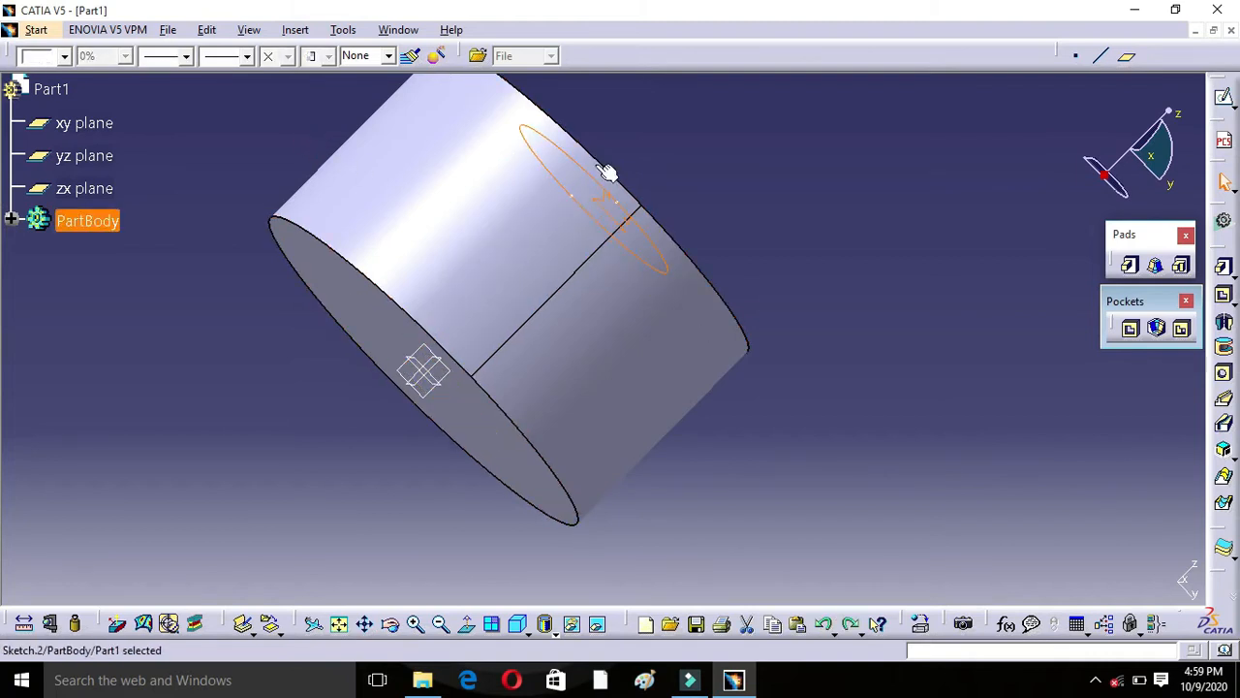
key(ctrl+z)
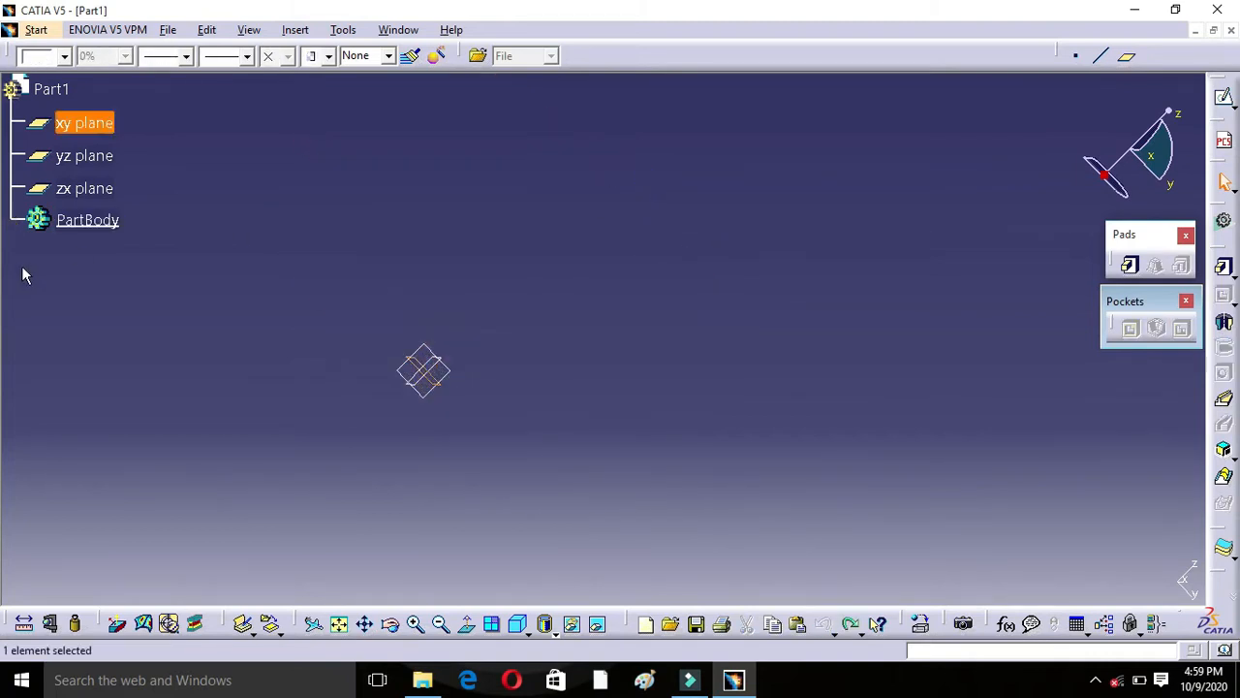
- Sketch a rectangle about 5 mm wide on the xy plane and exit the sketch
click(1216, 98)
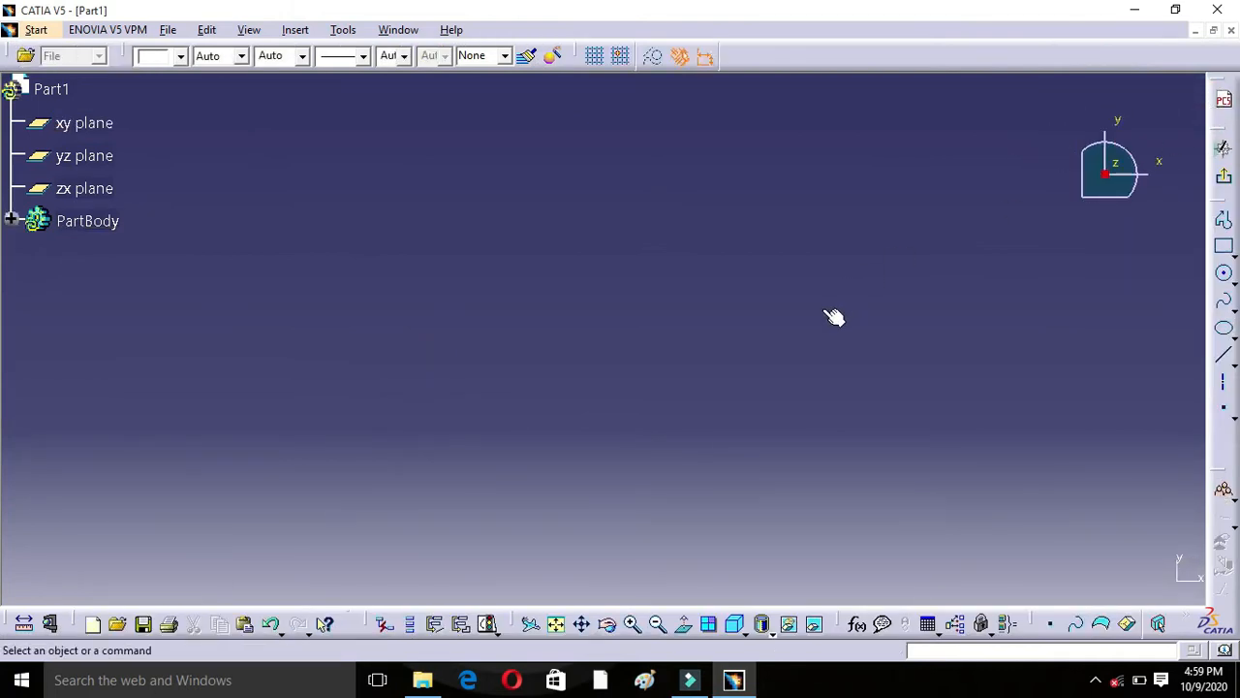
click(1224, 246)
click(476, 251)
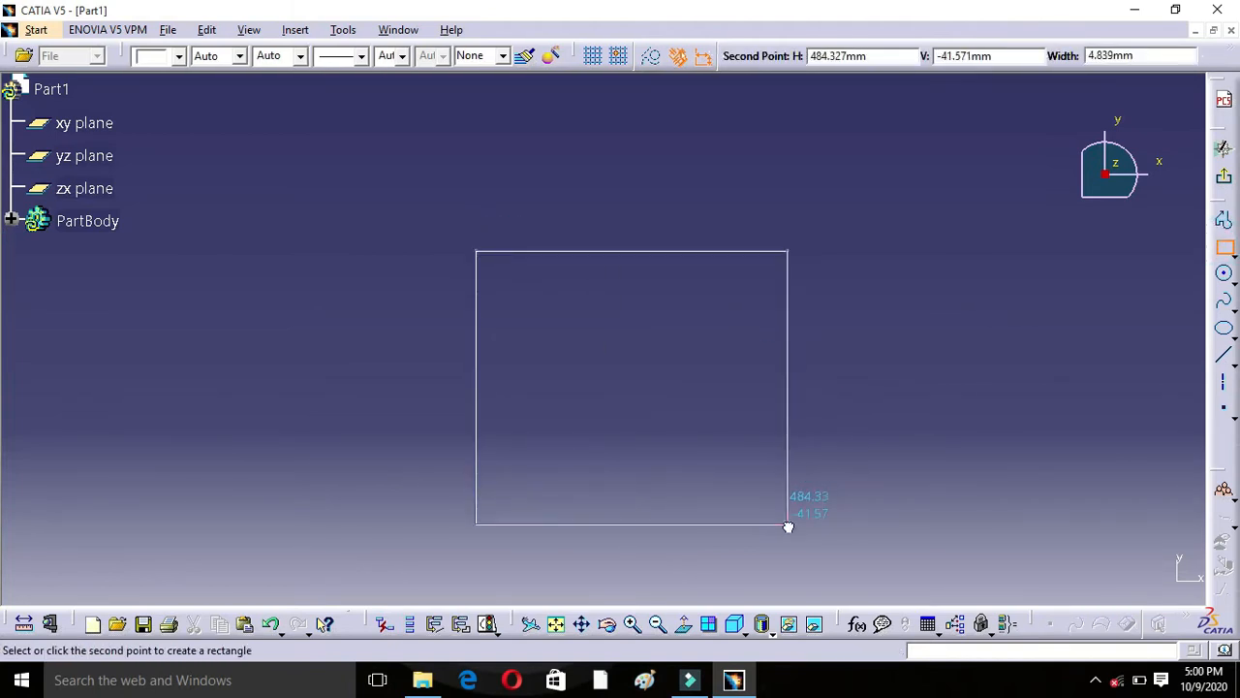
click(774, 501)
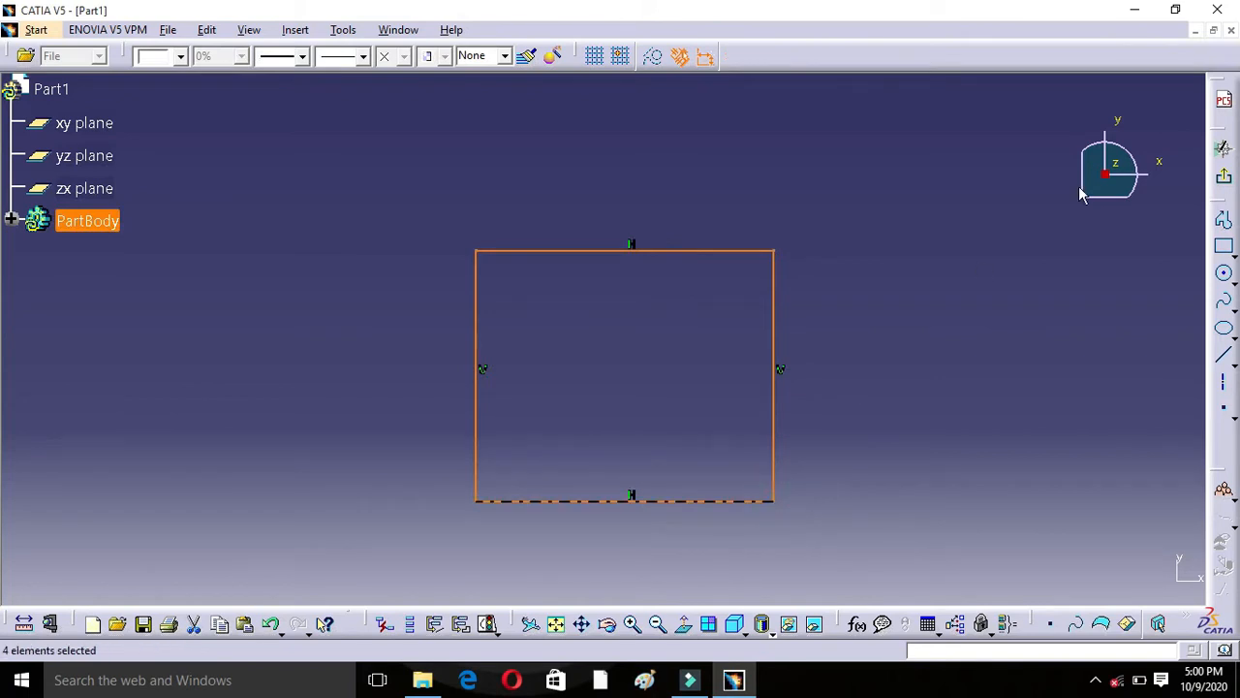
click(1222, 150)
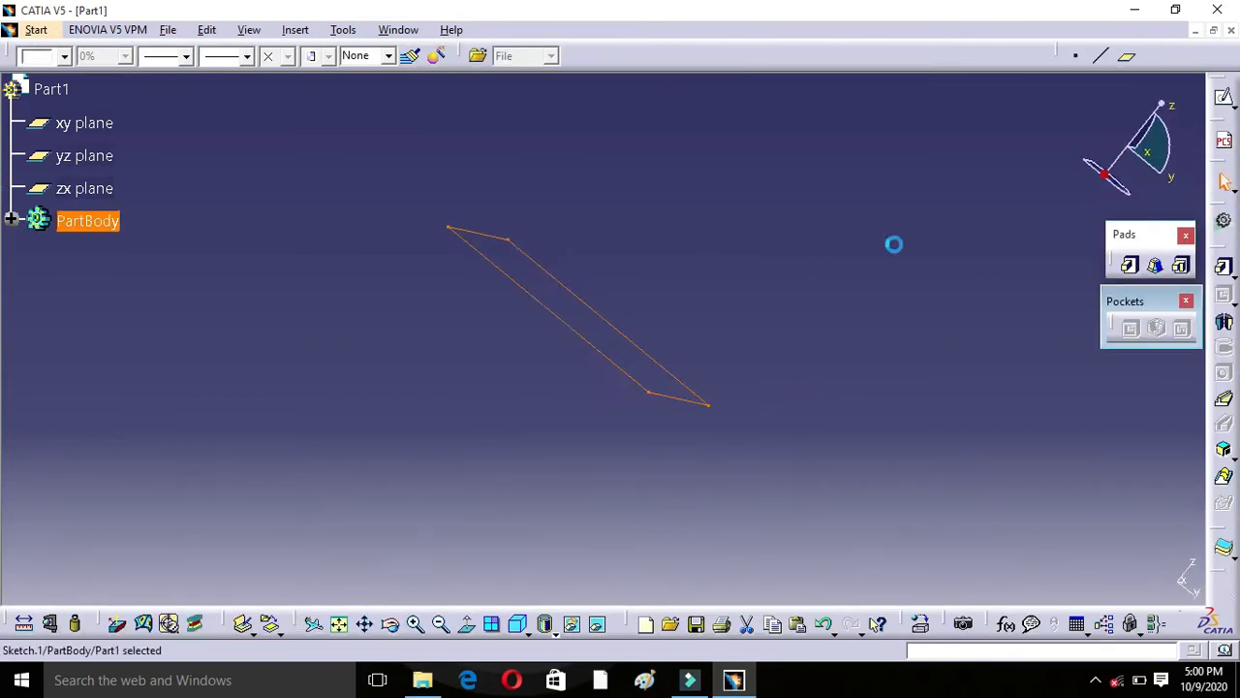
- Pad the rectangle sketch to a length of 2 mm to form a solid block
click(1128, 264)
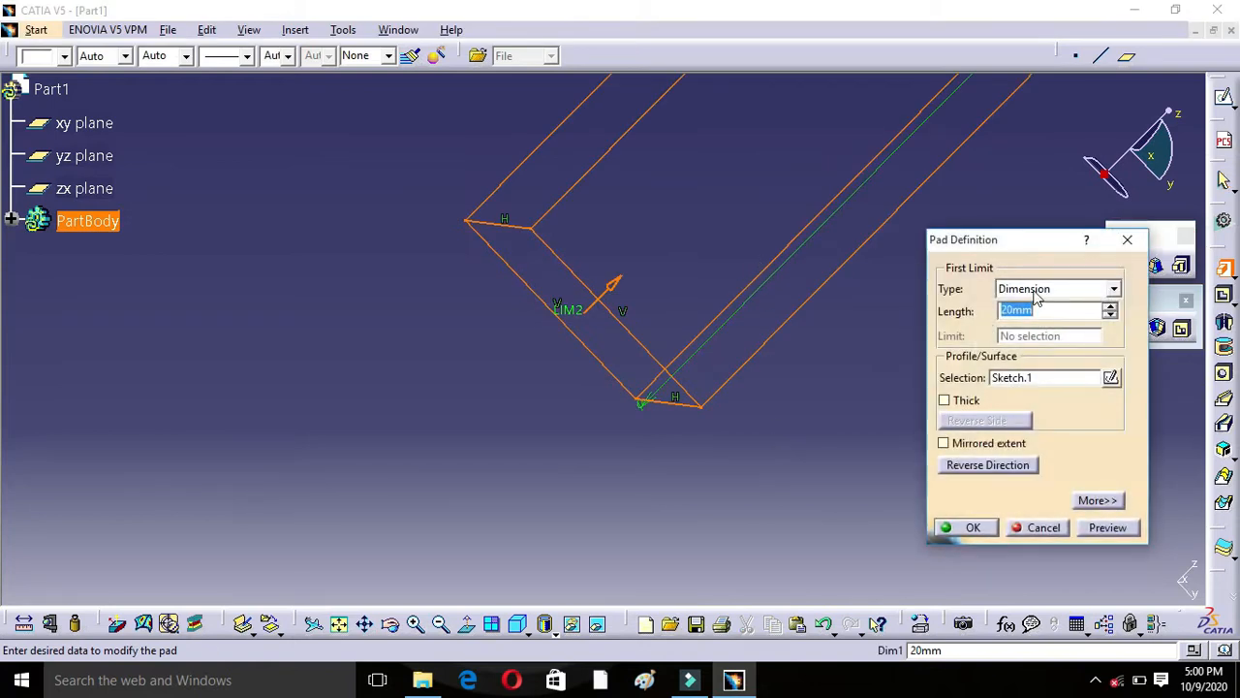
middle_drag(686, 315, 495, 466)
click(1035, 306)
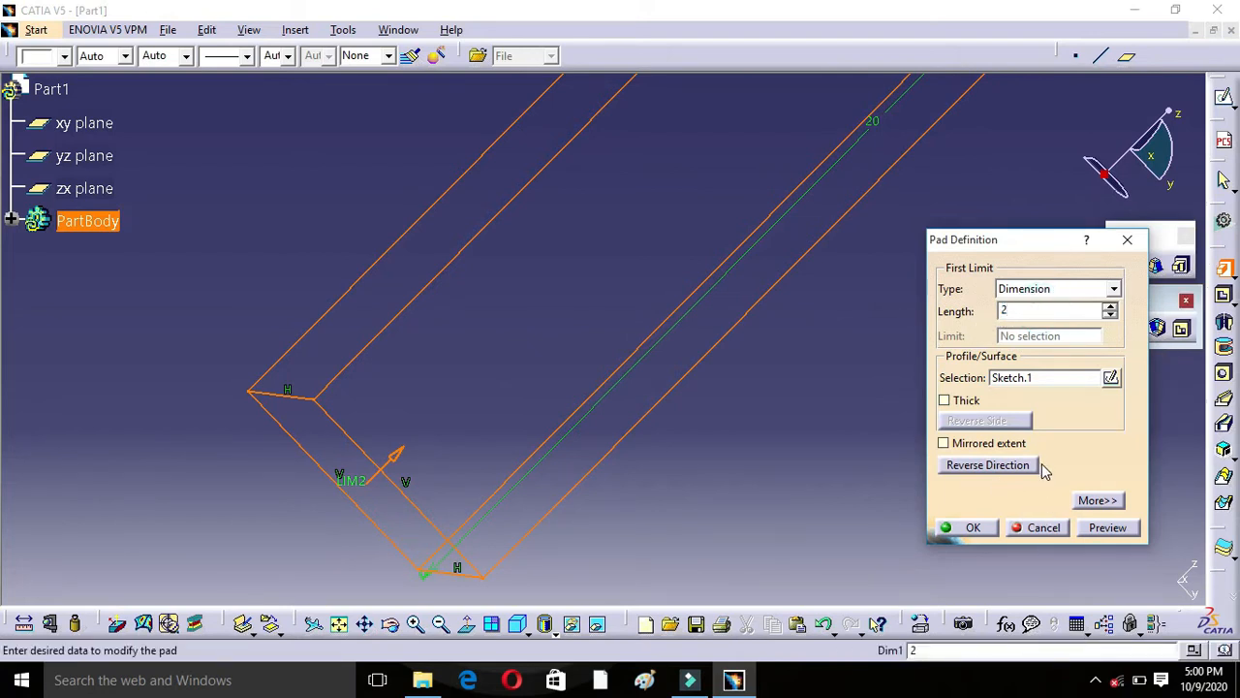
click(1105, 534)
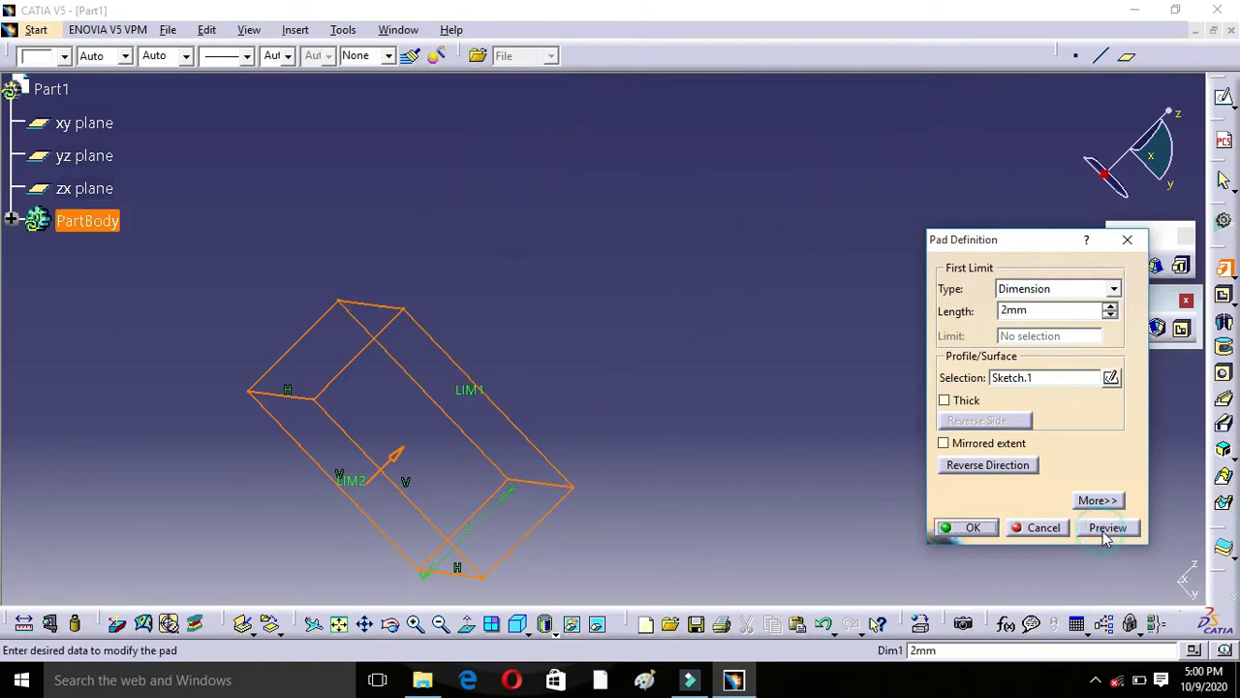
click(986, 536)
mouse_move(767, 506)
middle_down()
mouse_move(834, 438)
mouse_move(914, 397)
middle_up()
click(912, 392)
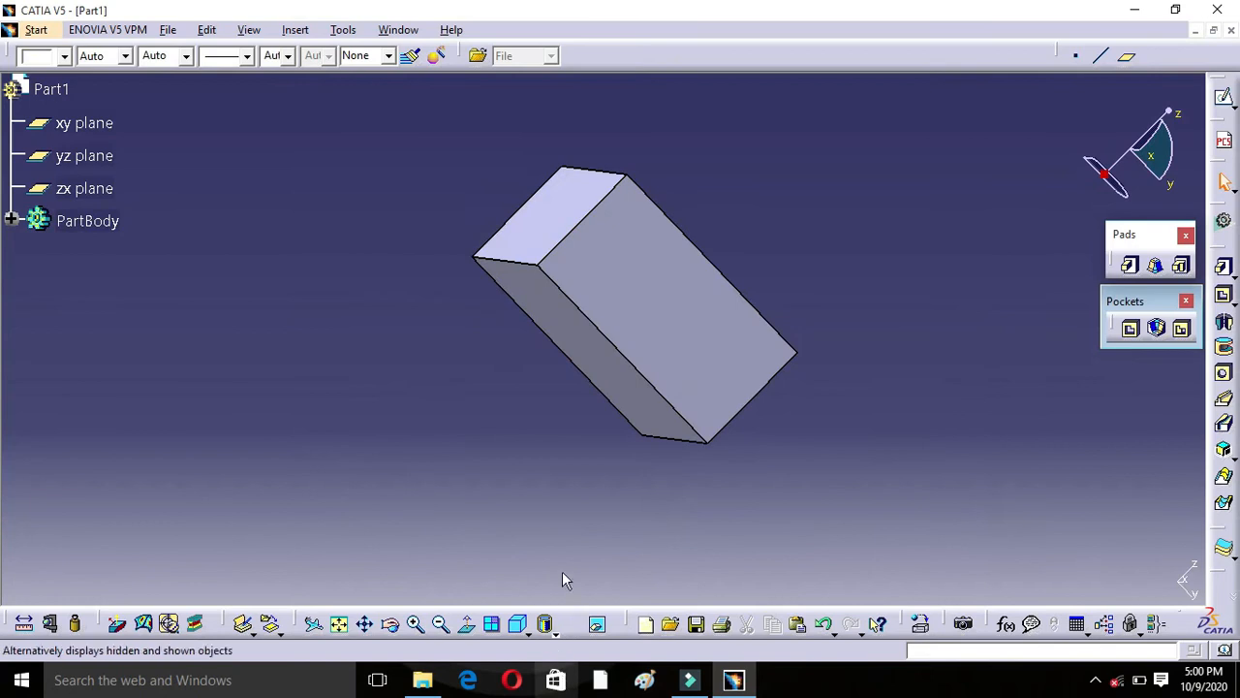
- Open a sketch on the block's long side face and draw a short horizontal line near the face's upper-left corner
click(697, 320)
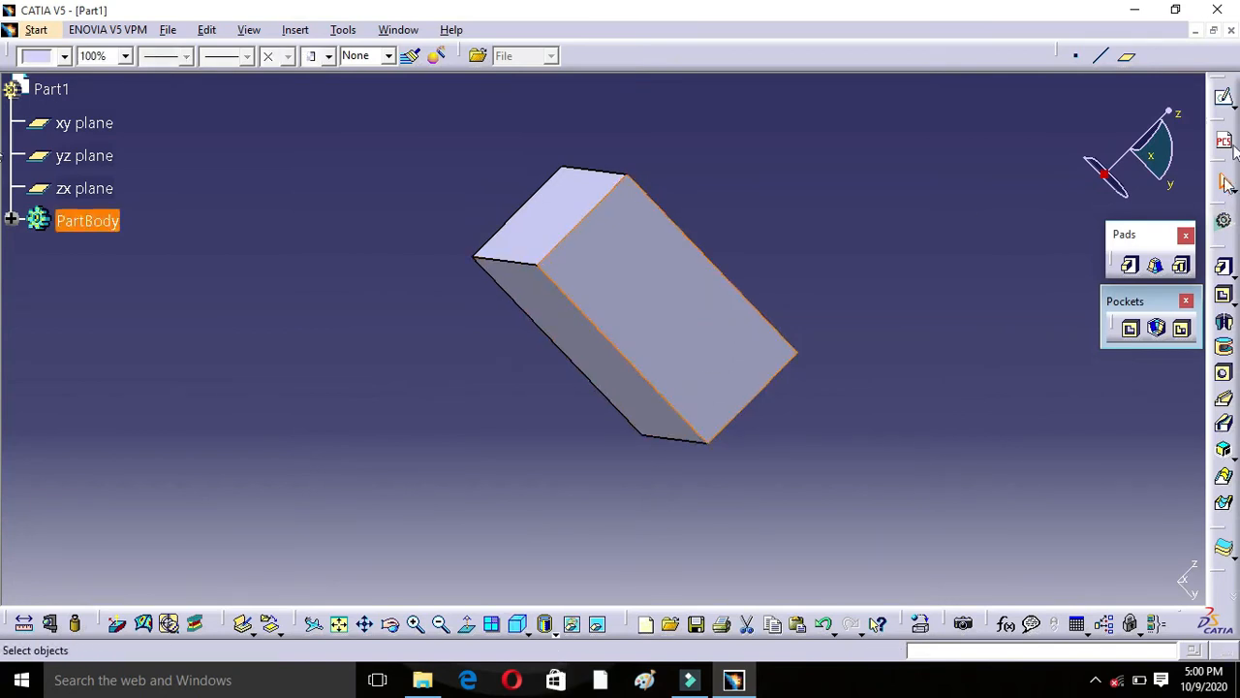
click(1224, 97)
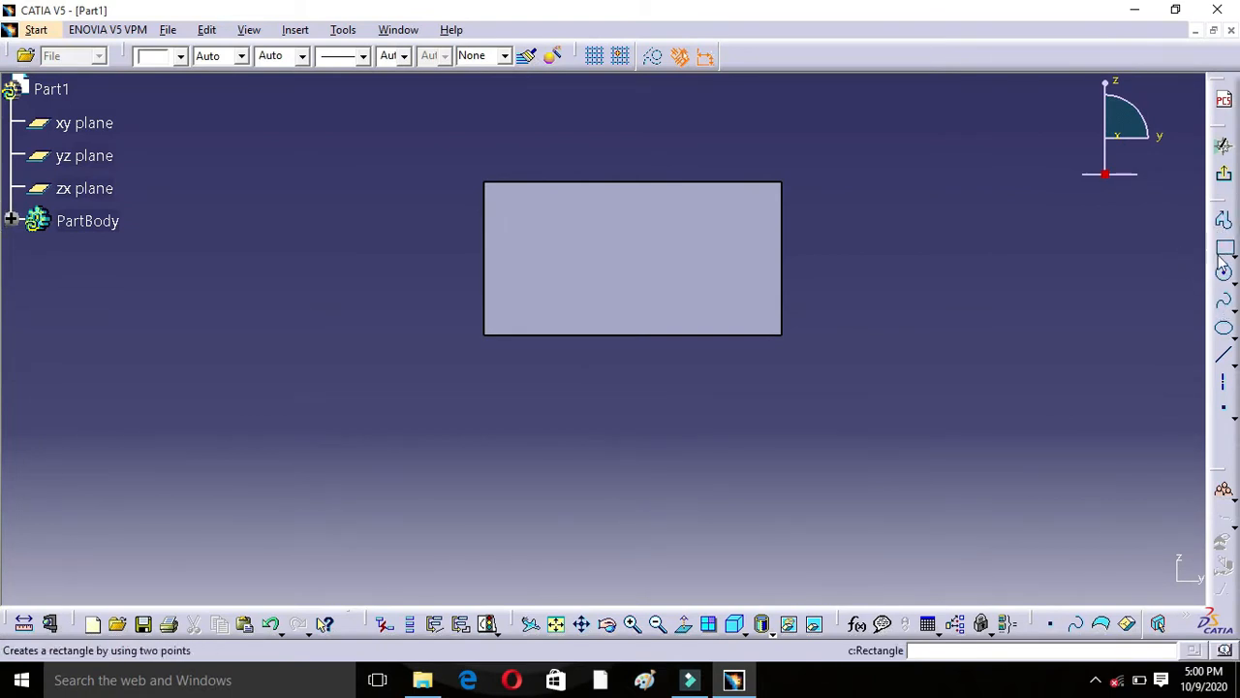
click(1223, 359)
click(533, 212)
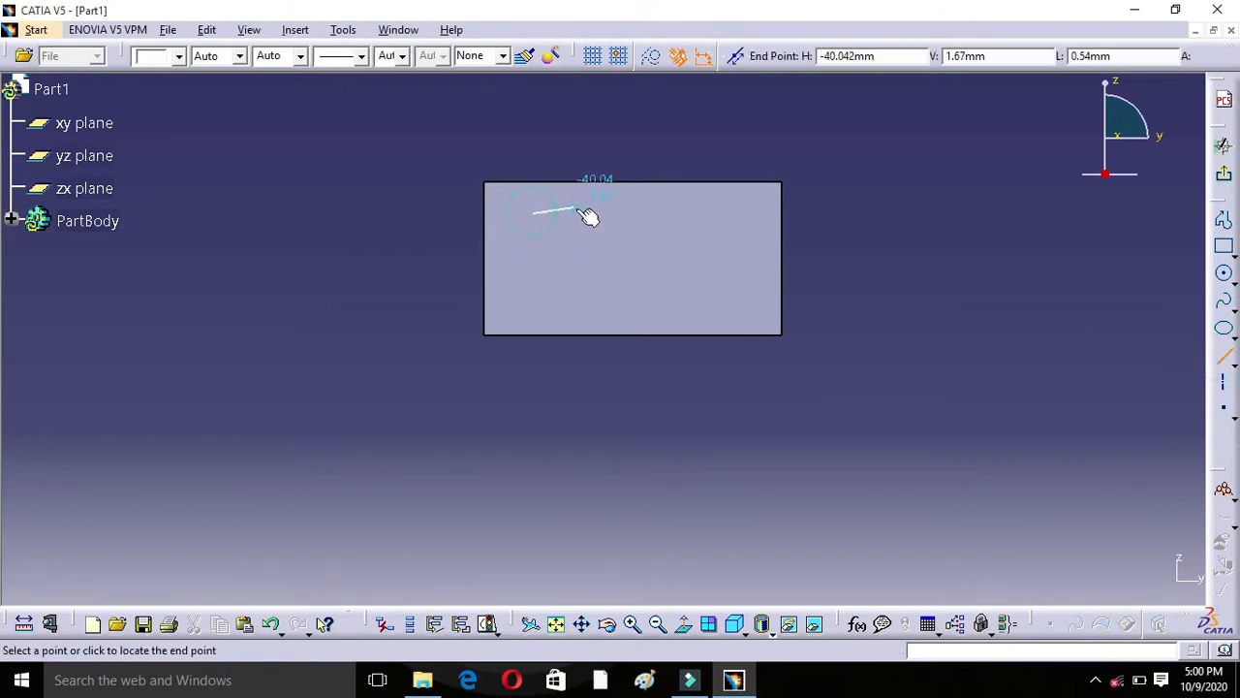
click(587, 213)
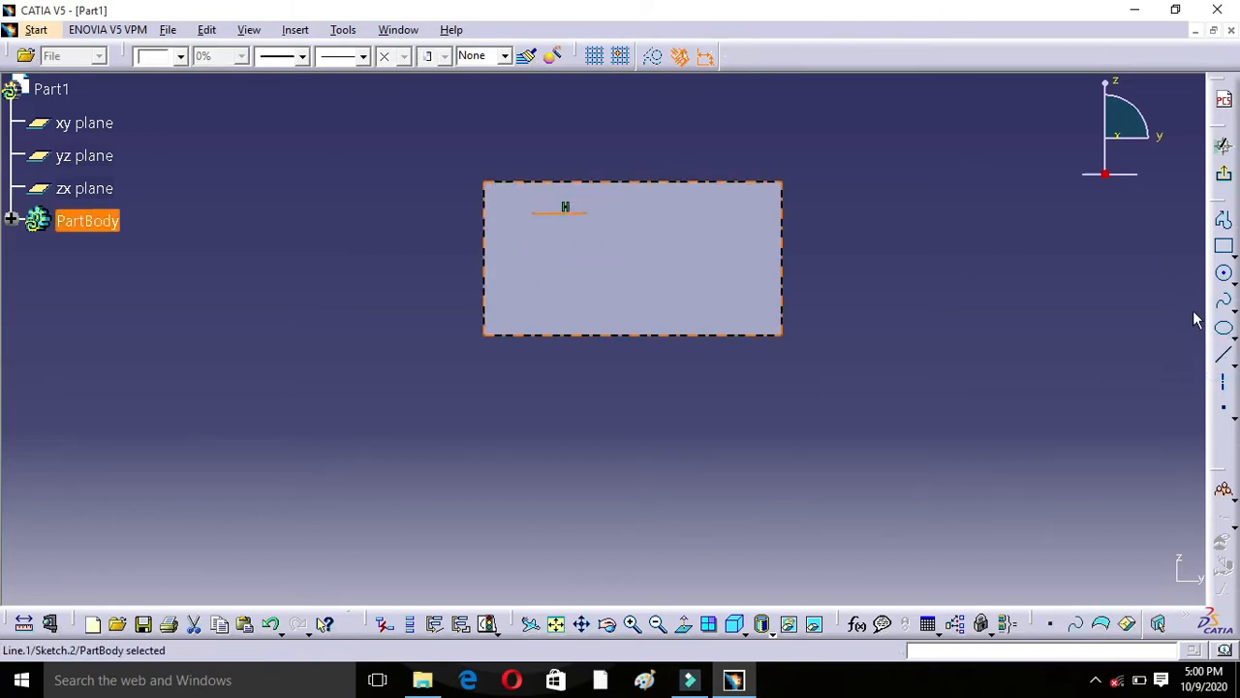
- Complete a closed L-shaped profile from the short line's right end back to its left end, and exit the sketch
click(1224, 221)
click(583, 215)
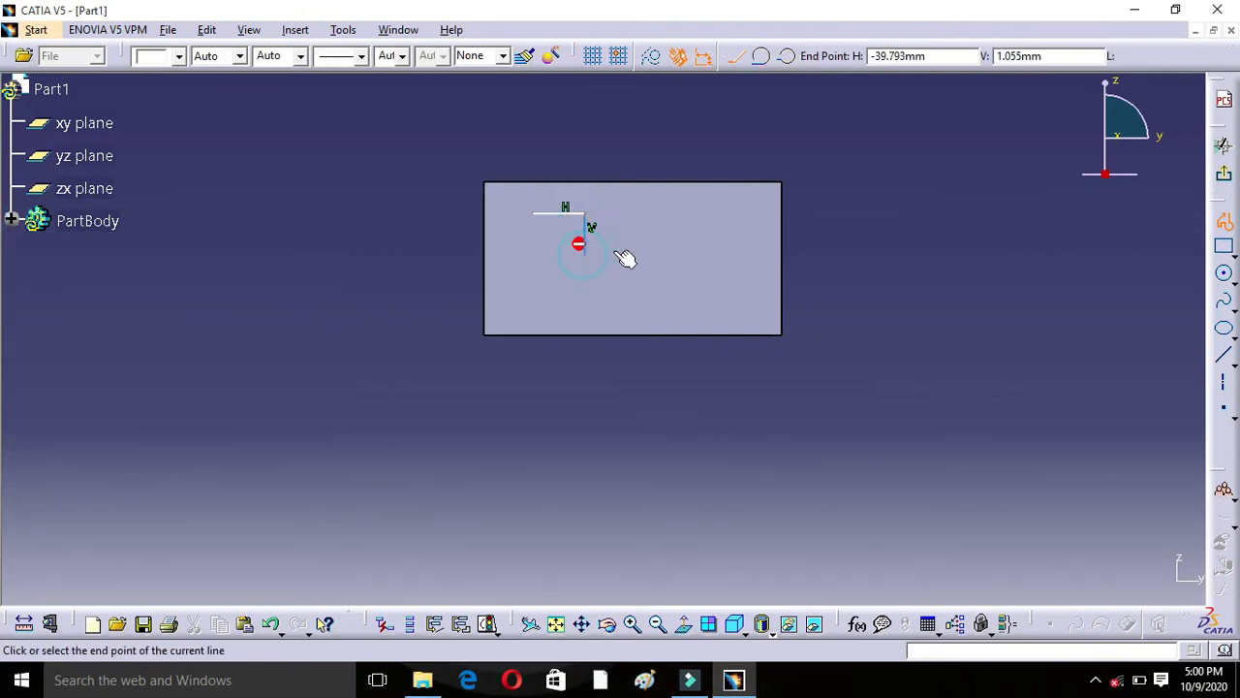
click(717, 301)
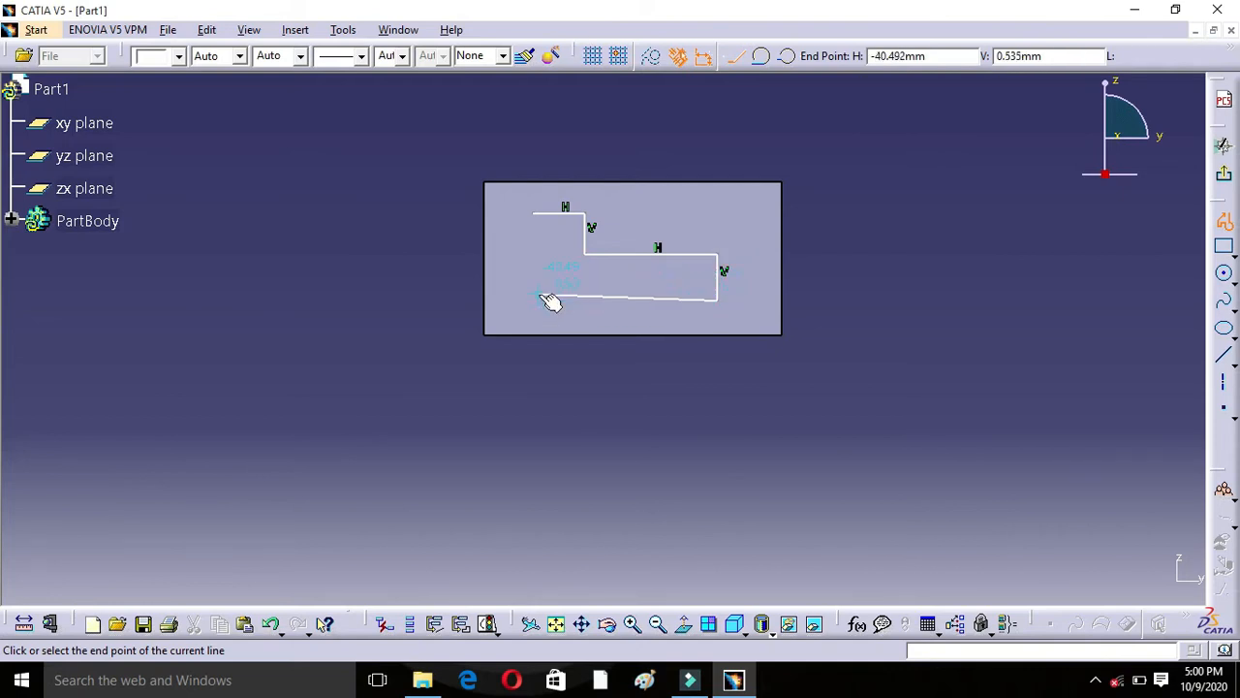
click(532, 300)
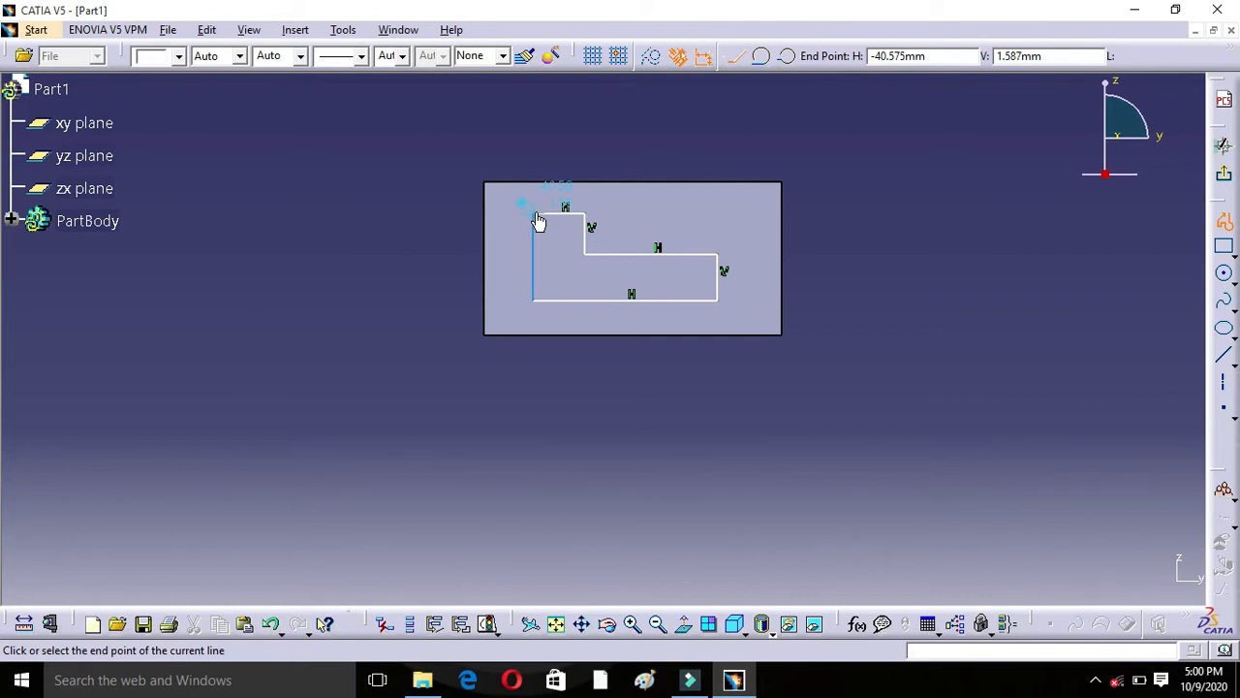
click(538, 219)
key(Escape)
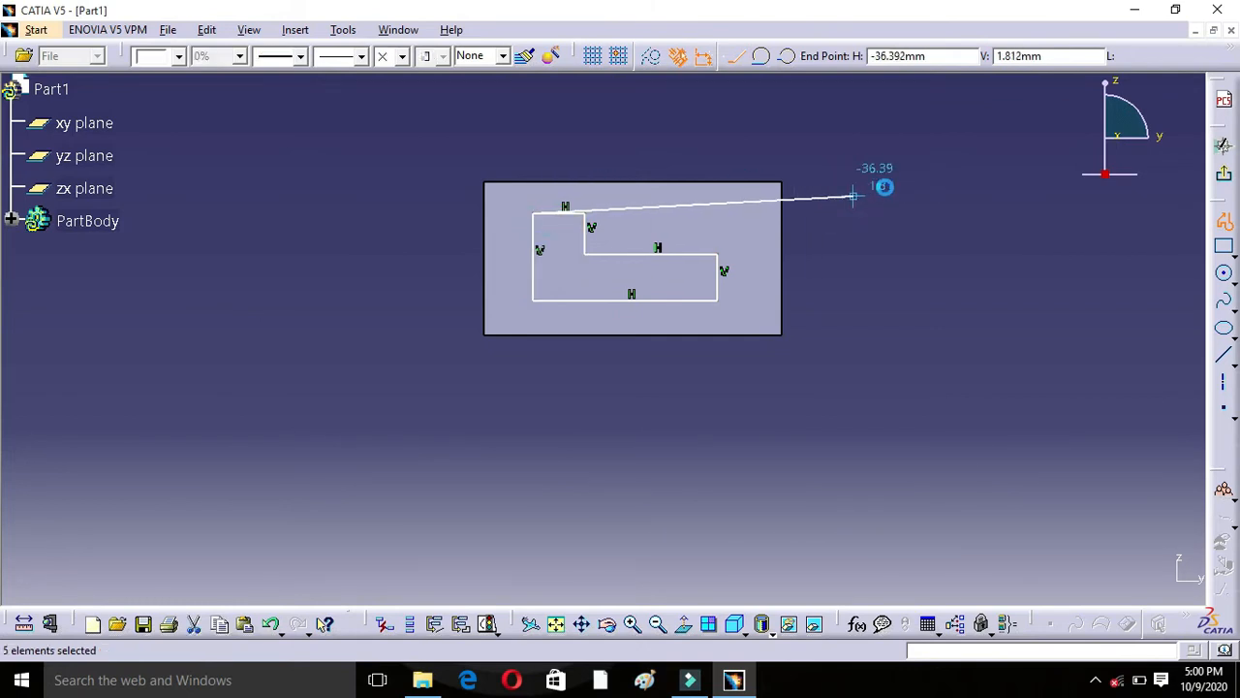
click(1226, 181)
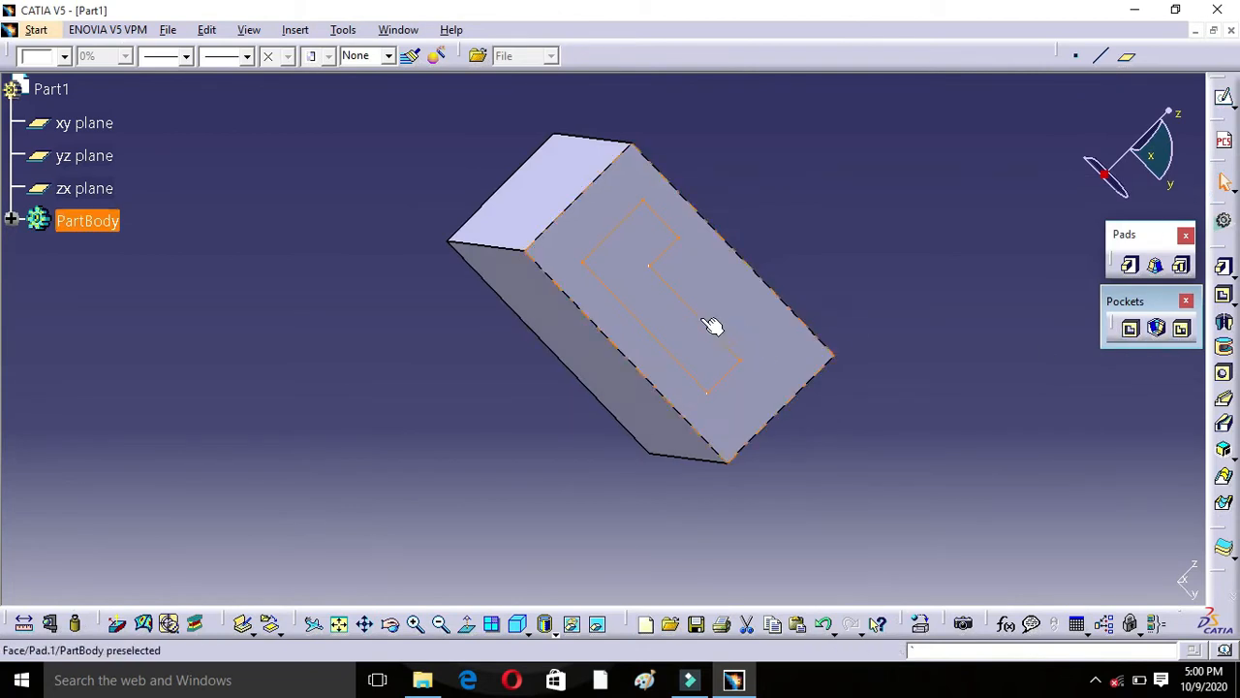
- Pocket the L-shaped profile 2 mm deep into the block's side face and inspect the cut from several angles
click(1130, 328)
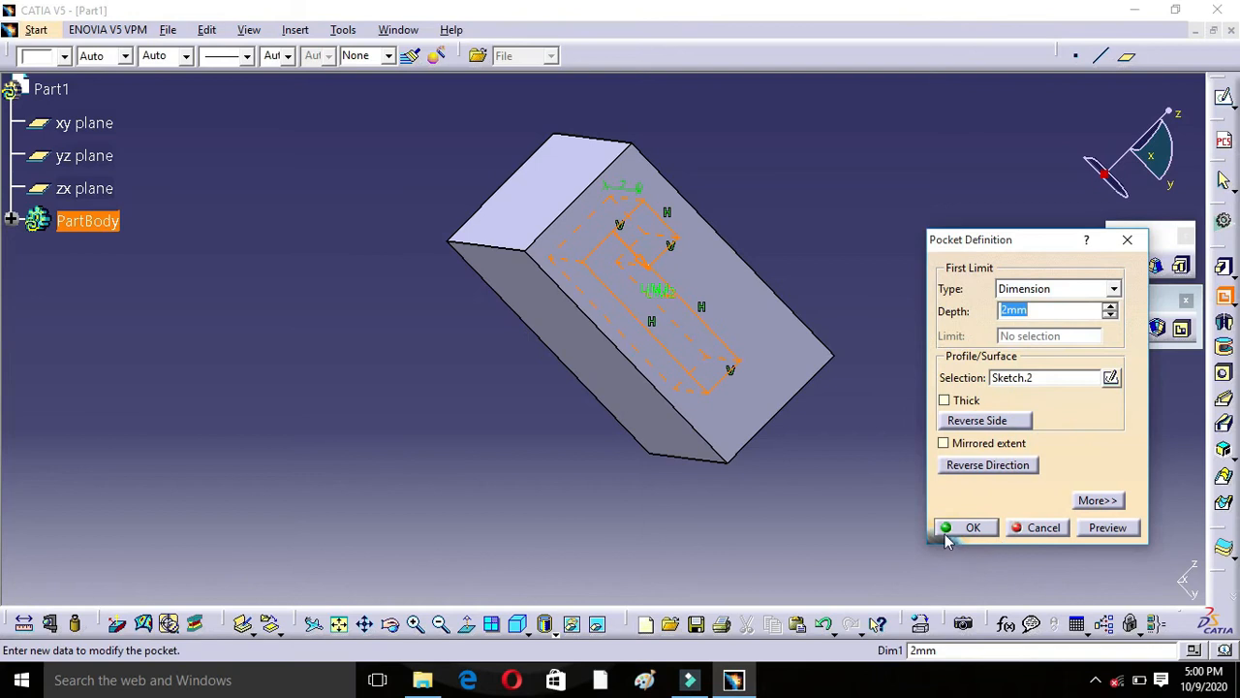
click(974, 531)
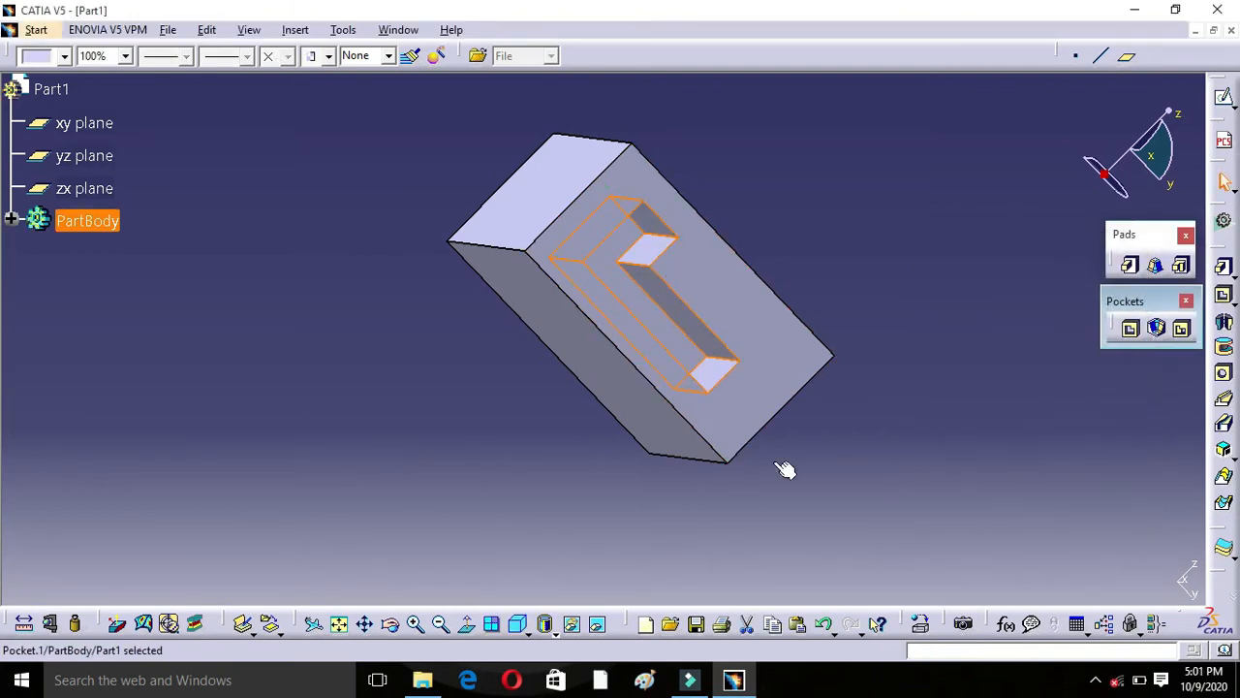
click(391, 625)
drag(648, 339, 687, 319)
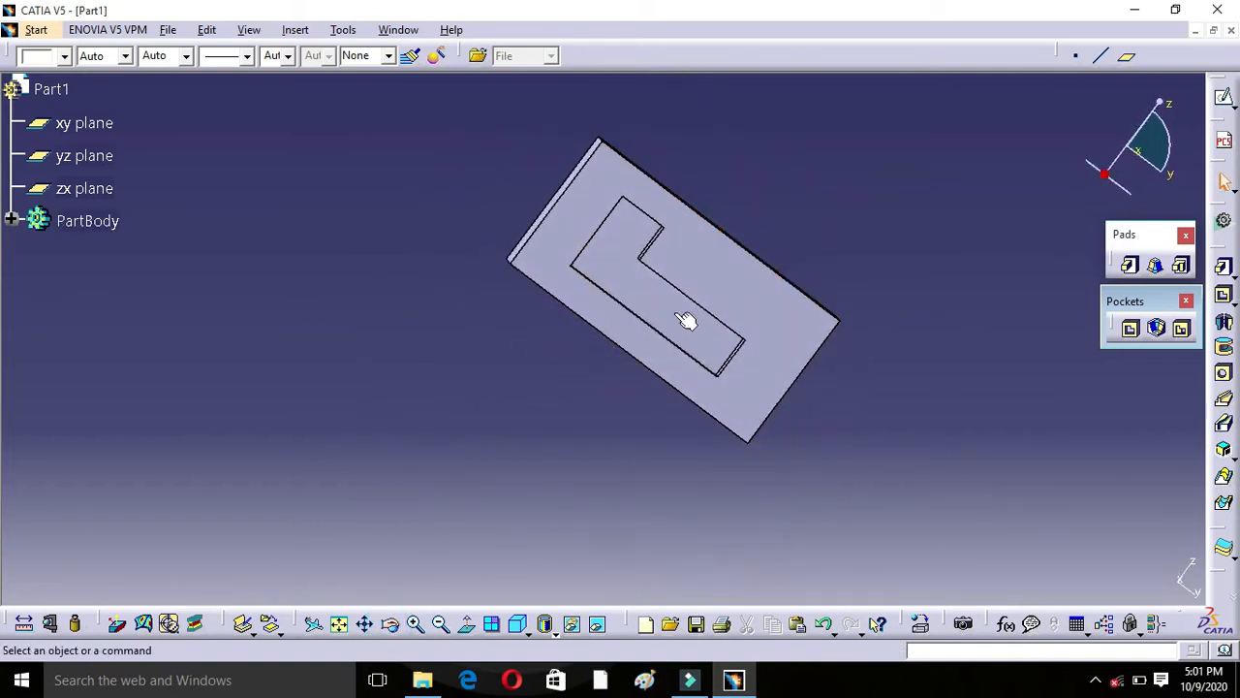
click(678, 316)
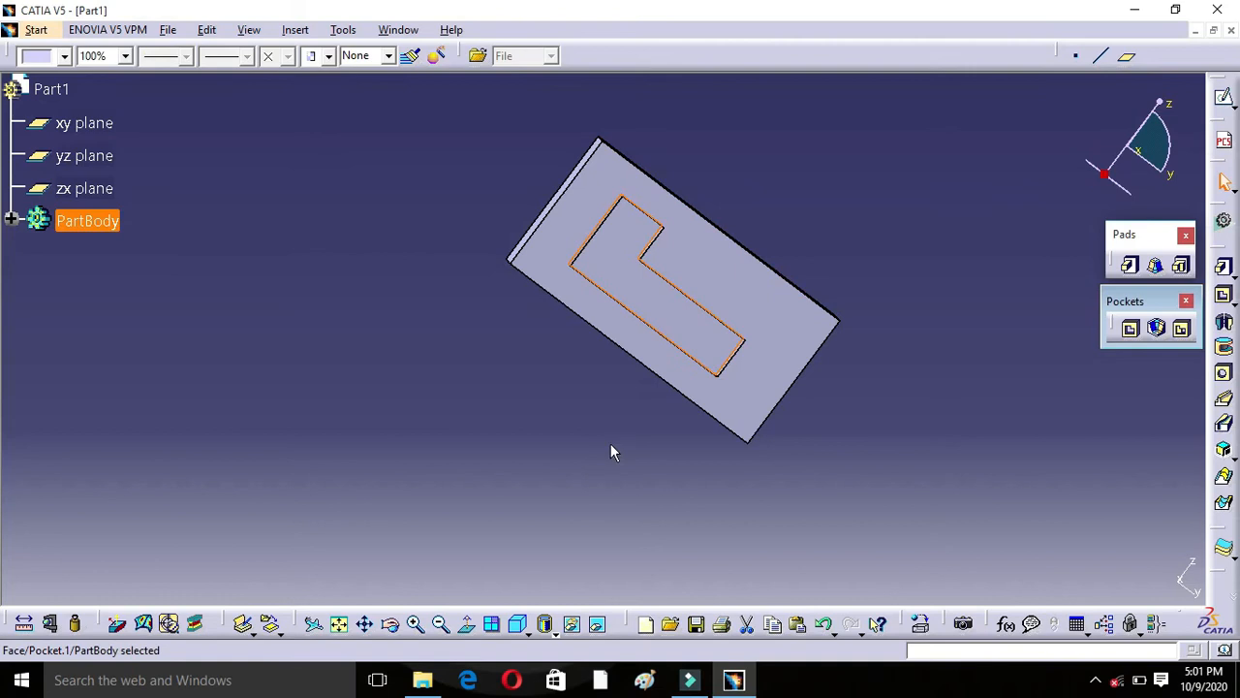
click(391, 625)
mouse_move(605, 465)
mouse_down()
mouse_move(592, 458)
mouse_move(609, 457)
mouse_up()
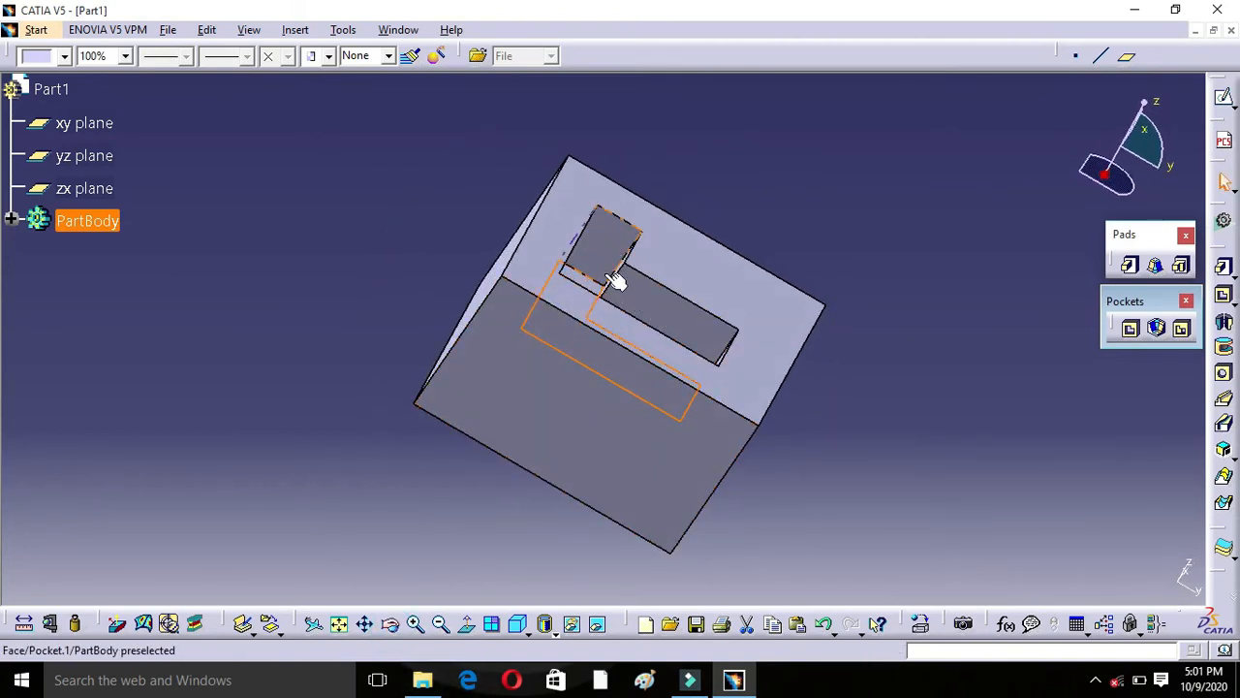
click(960, 432)
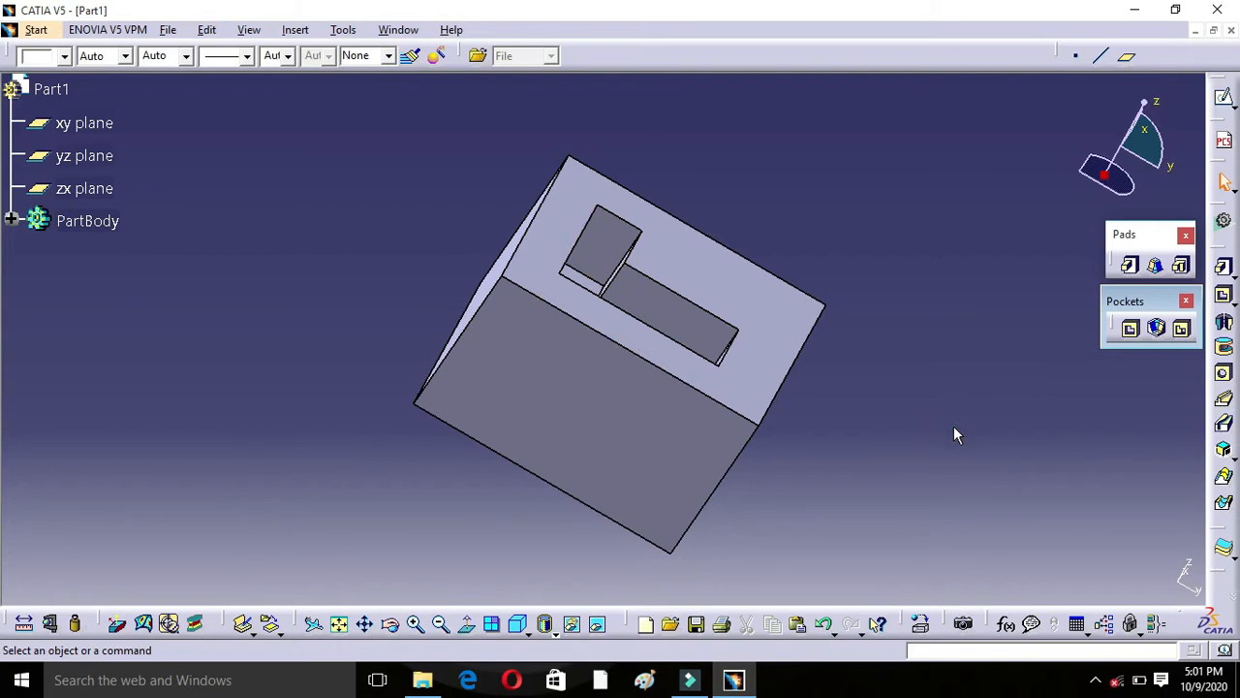
- Undo the 2 mm deep L-shaped pocket while keeping its sketch on the side face
key(ctrl+z)
key(ctrl+z)
key(ctrl+z)
key(ctrl+z)
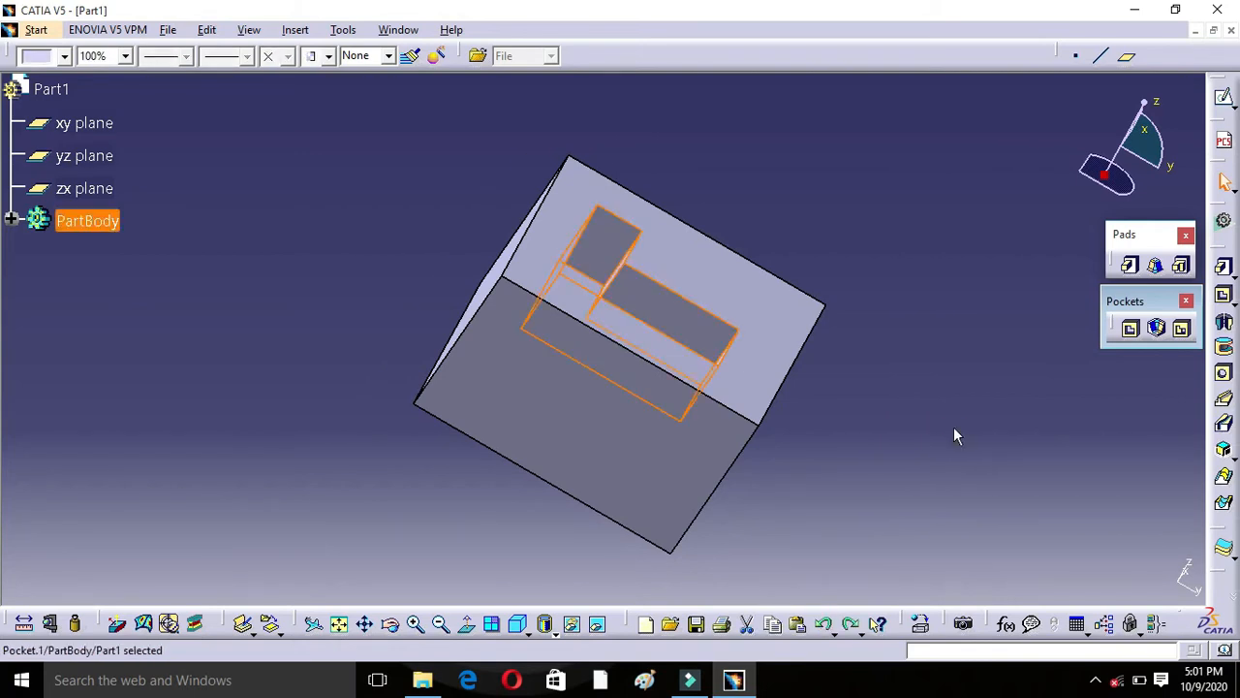
- Pocket the L-shaped profile 8 mm deep so it cuts right through the block, and inspect the opening
click(1130, 328)
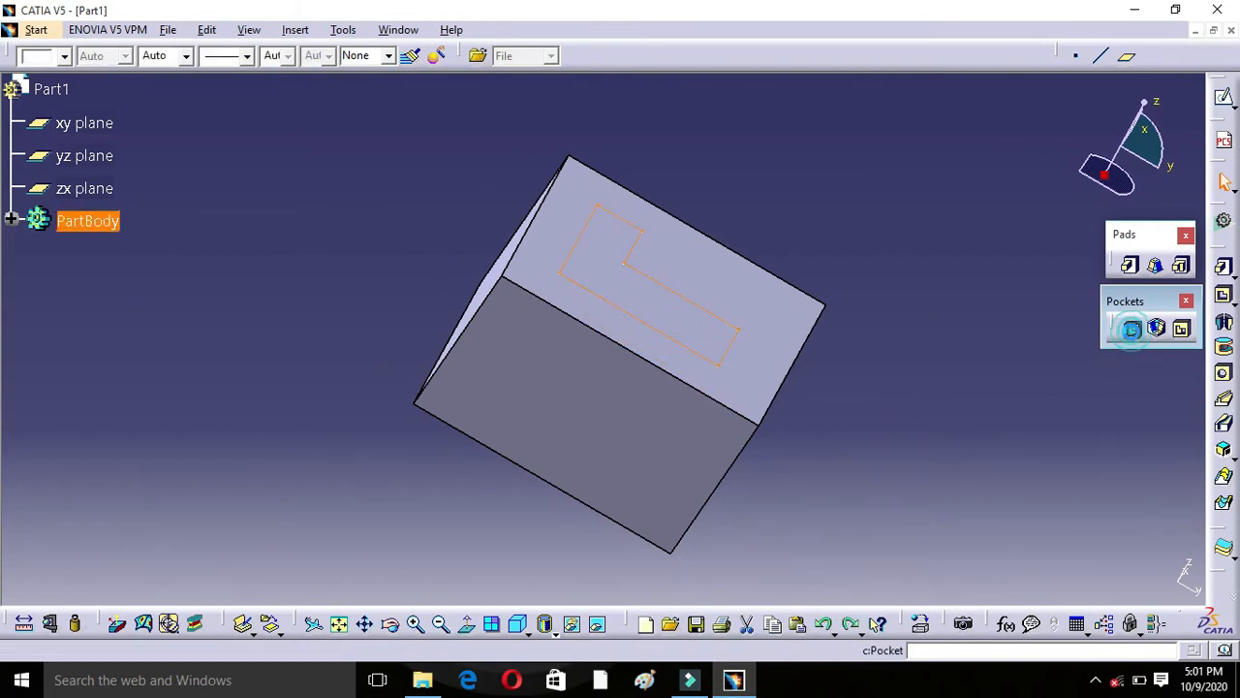
drag(625, 351, 484, 496)
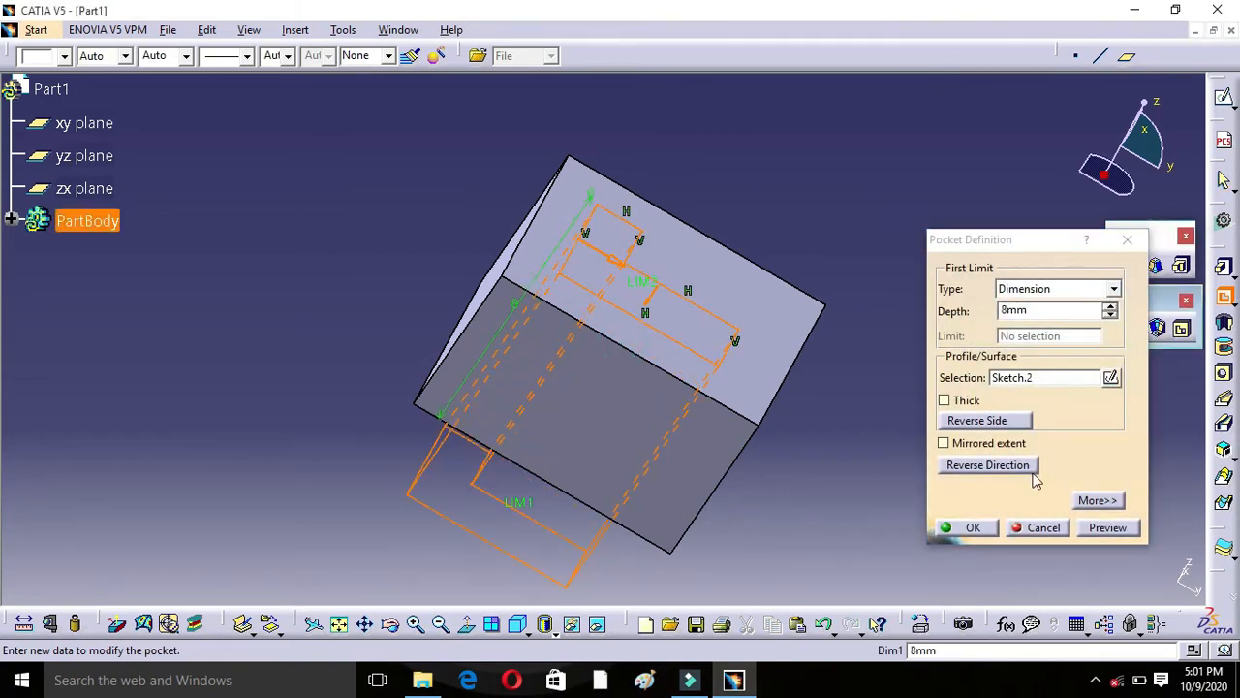
click(974, 527)
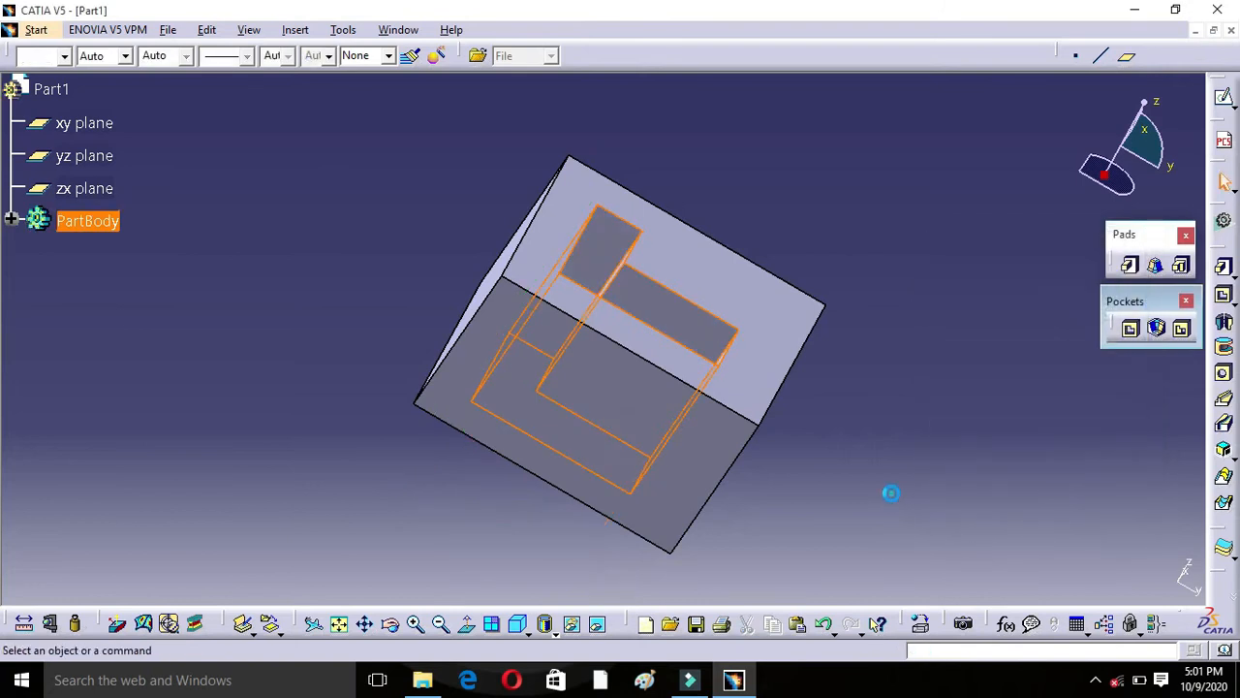
middle_drag(650, 249, 601, 272)
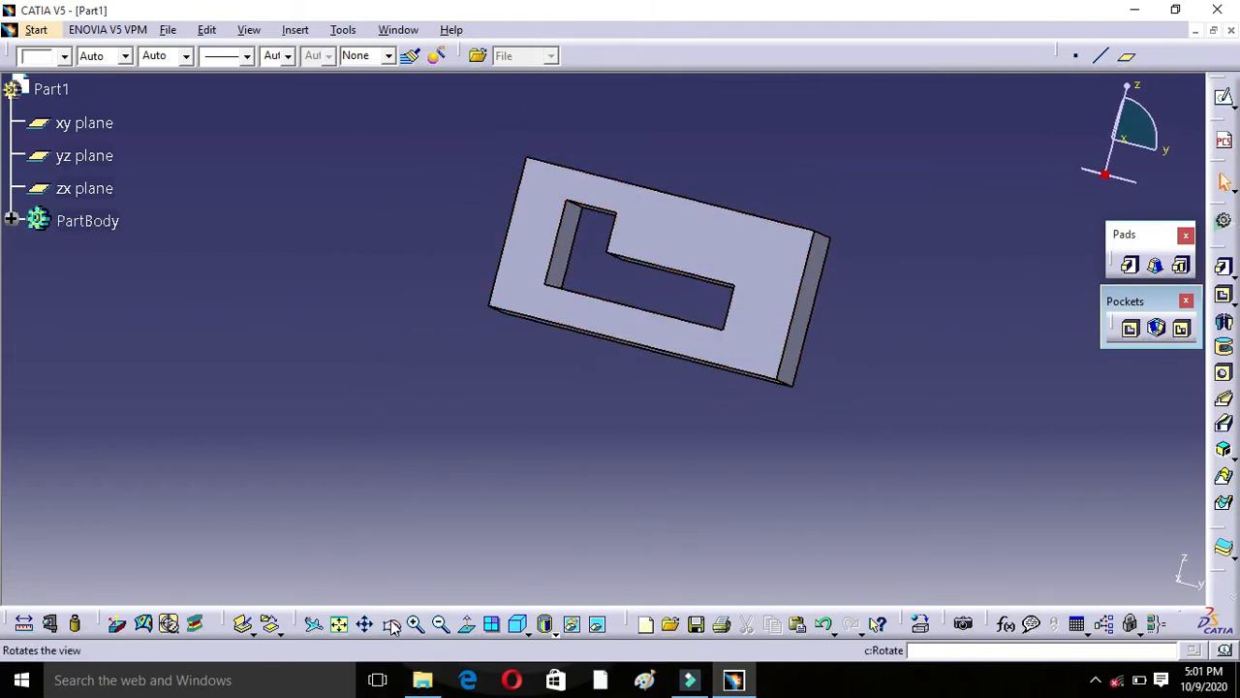
drag(825, 217, 1028, 328)
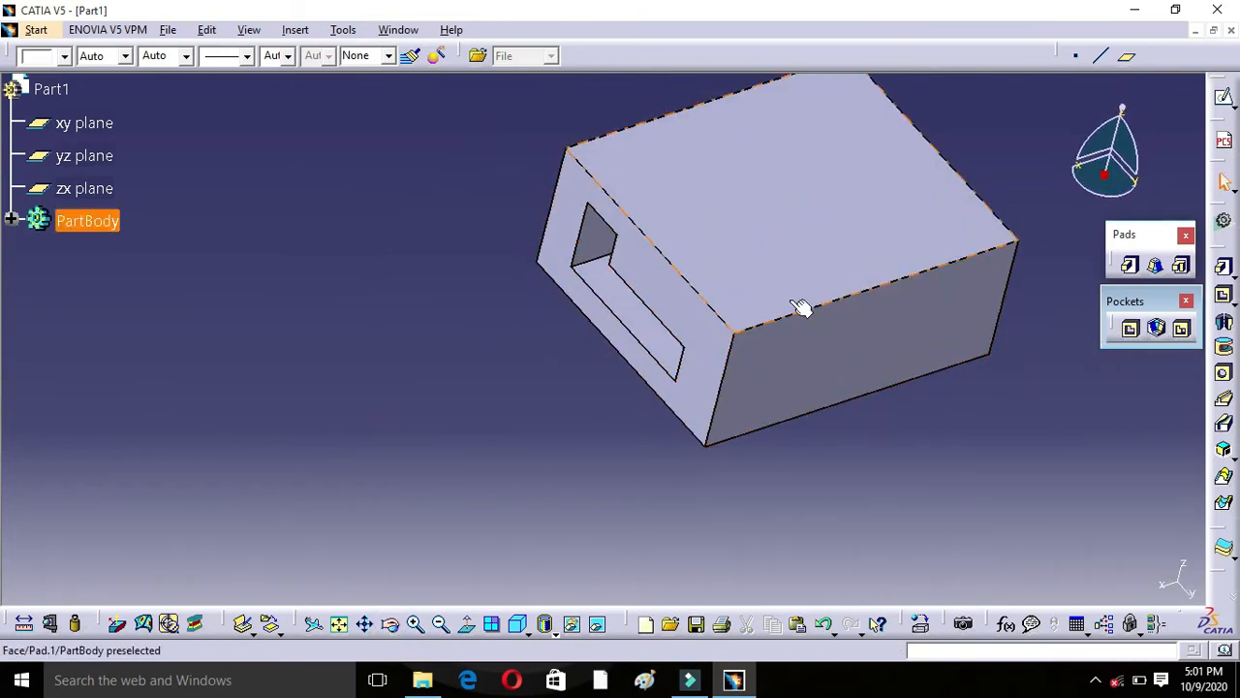
- Undo the pocket, the L-shaped sketch, the pad and the base sketch until the part is empty
key(ctrl+z)
key(ctrl+z)
key(ctrl+z)
key(ctrl+z)
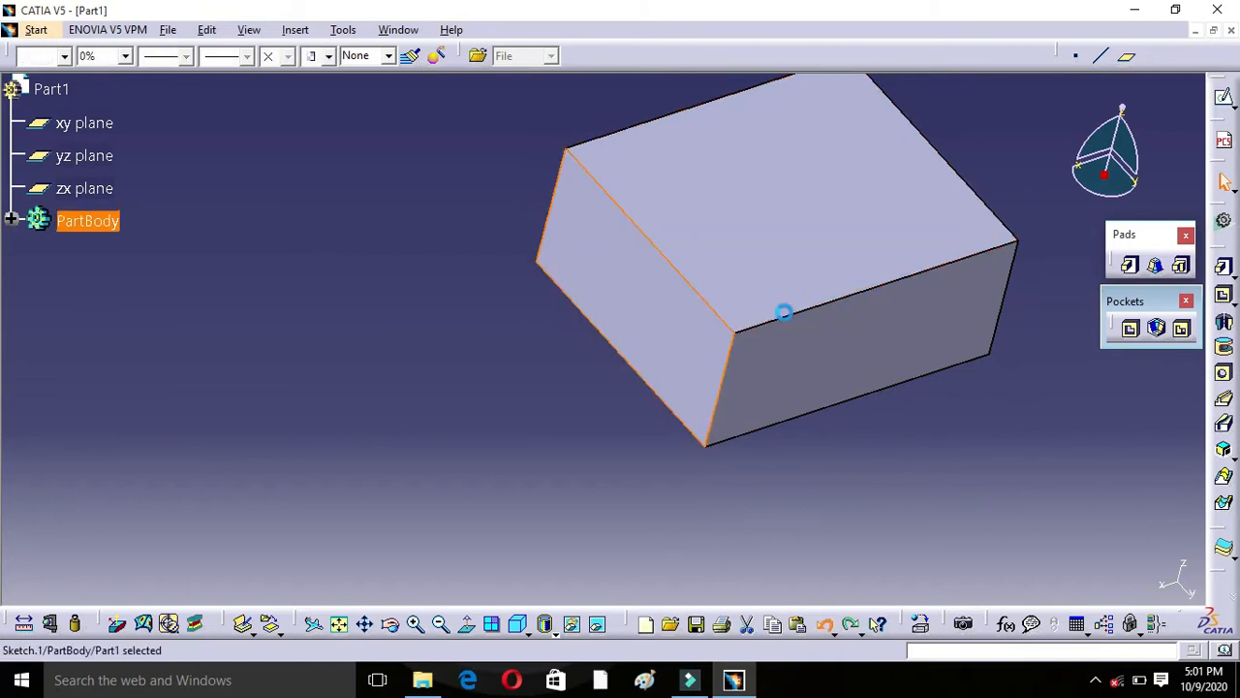
key(ctrl+z)
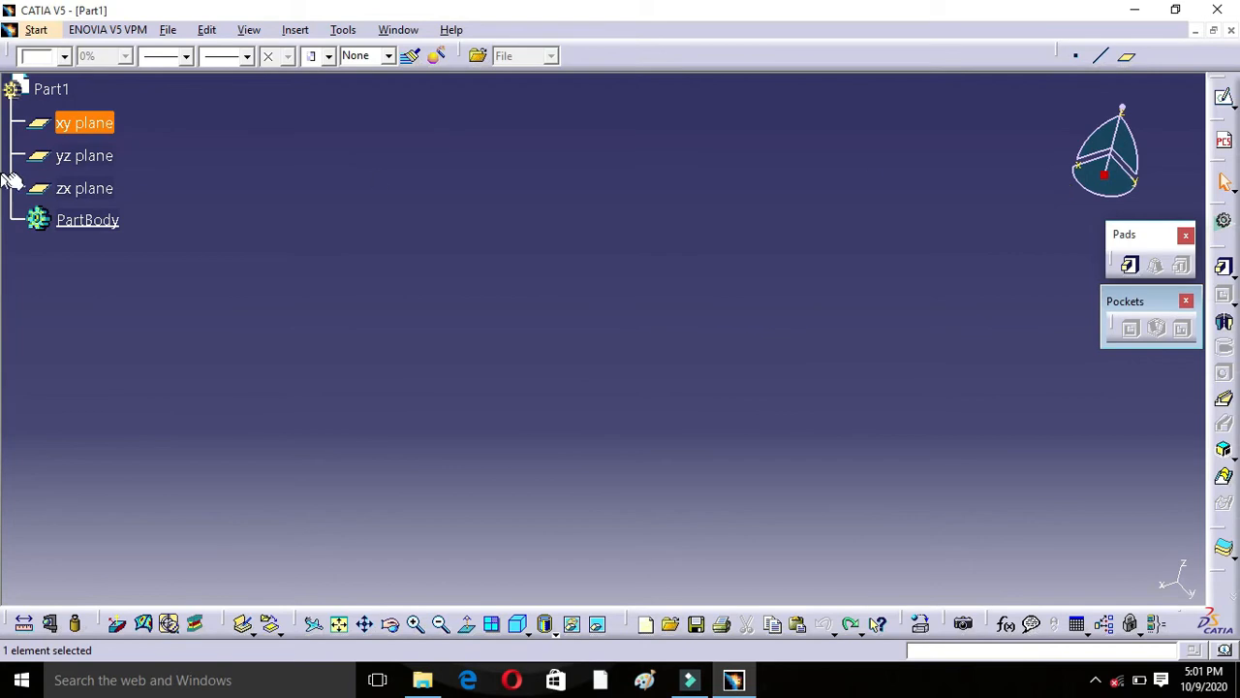
- Sketch a rectangle about 169 mm wide around the origin on the xy plane and exit the sketch
click(1223, 99)
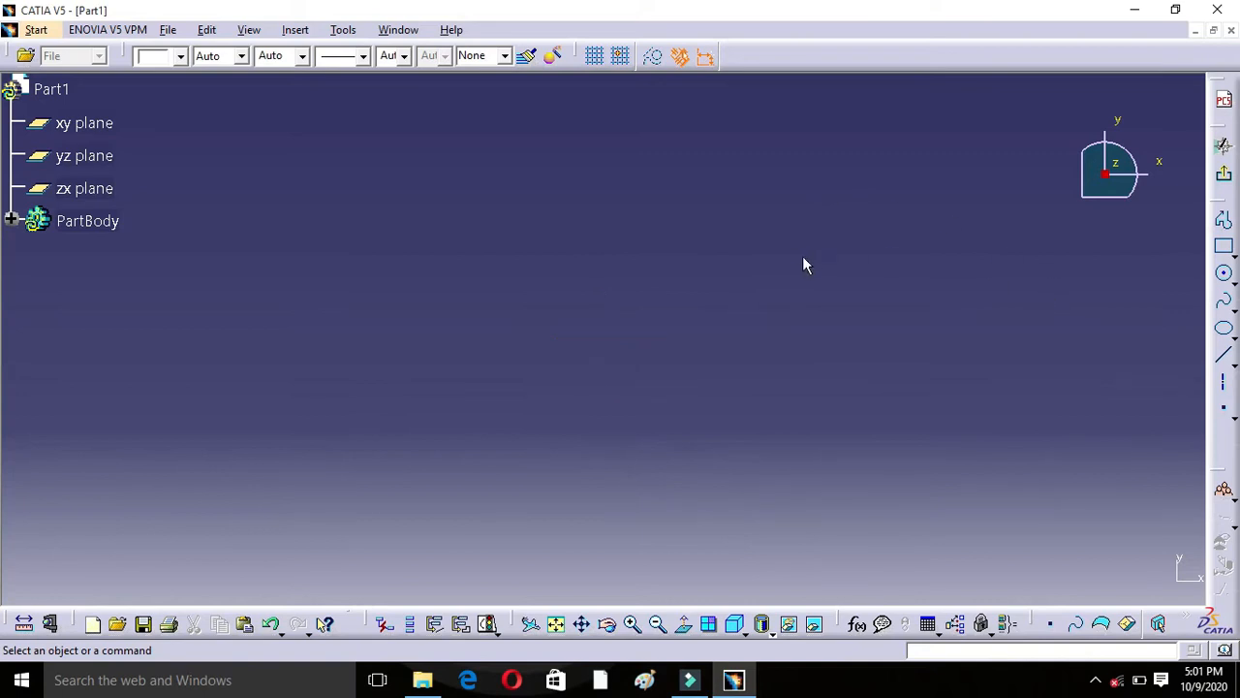
click(1232, 30)
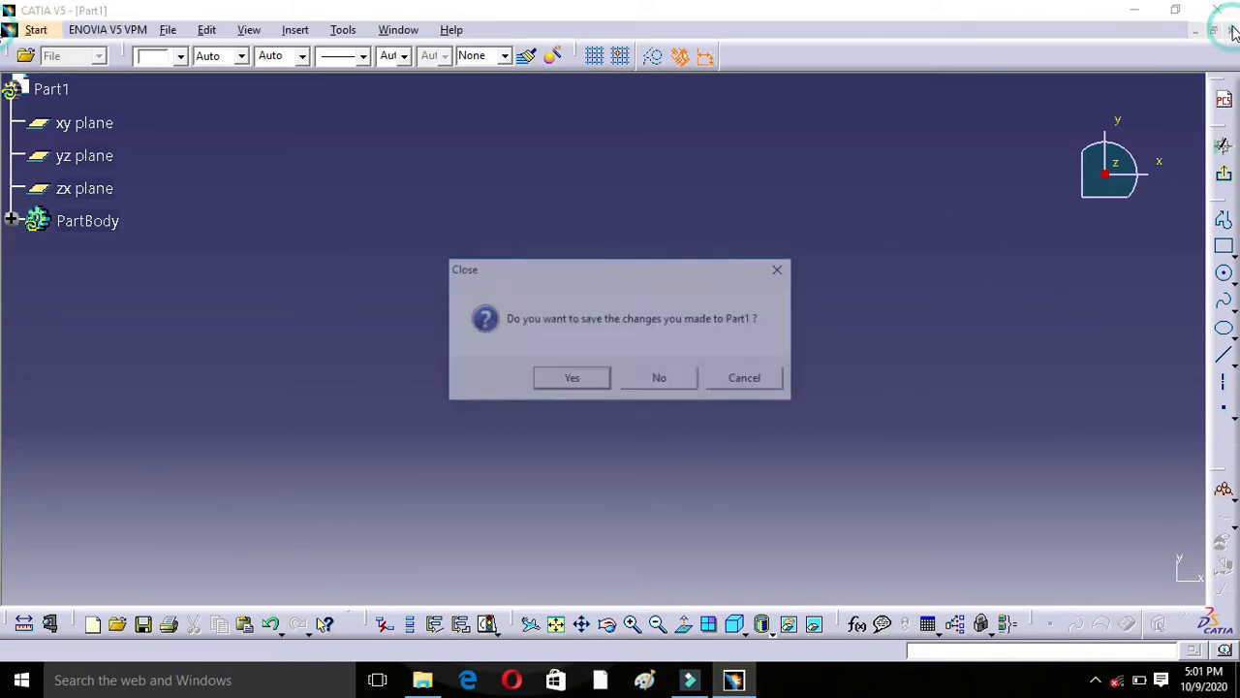
click(777, 275)
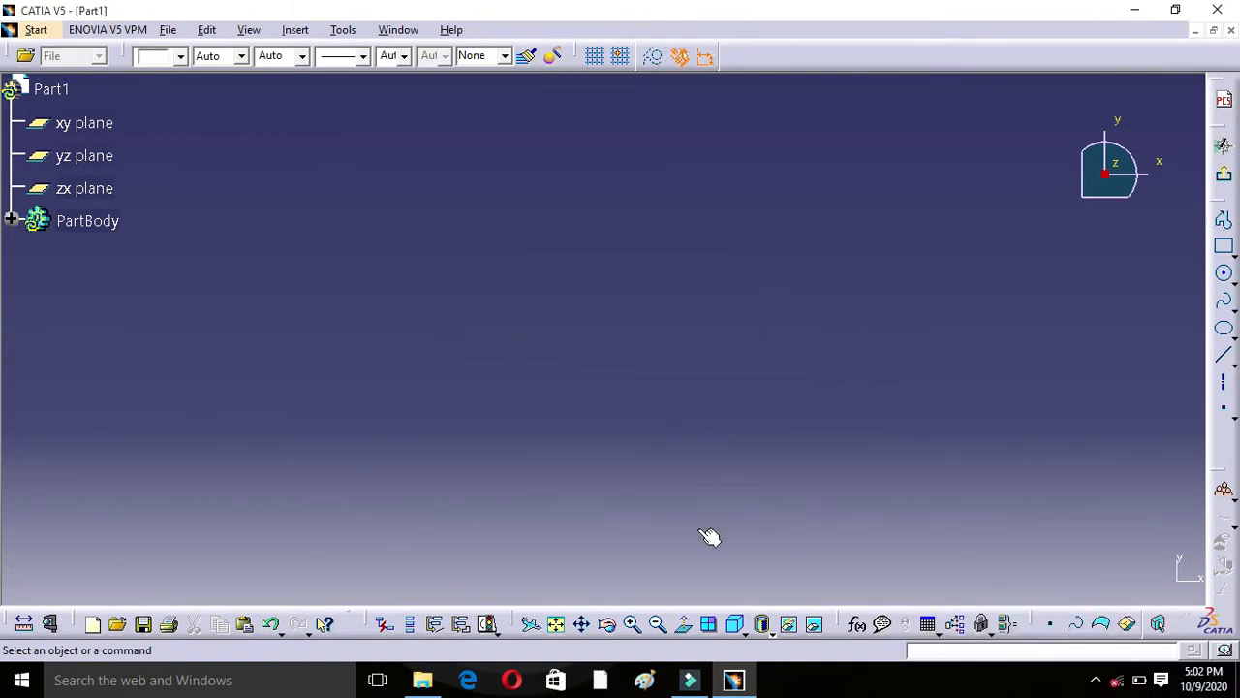
middle_drag(796, 347, 859, 222)
middle_drag(855, 390, 781, 308)
click(1226, 249)
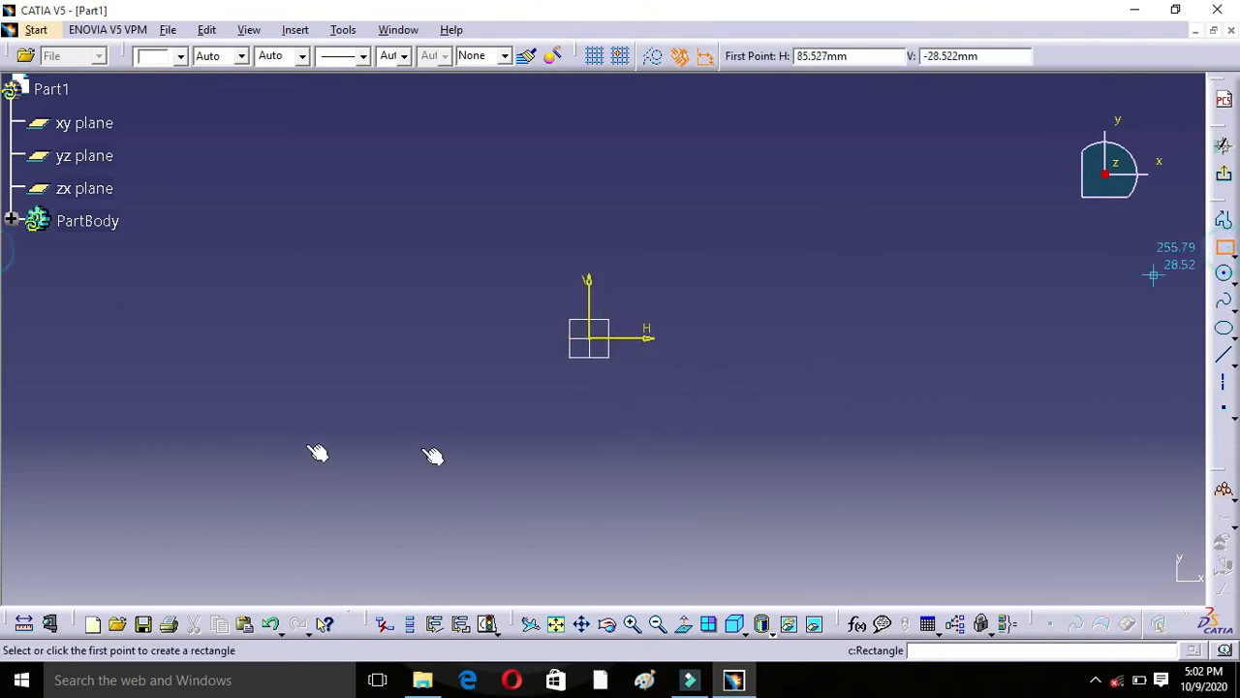
click(412, 191)
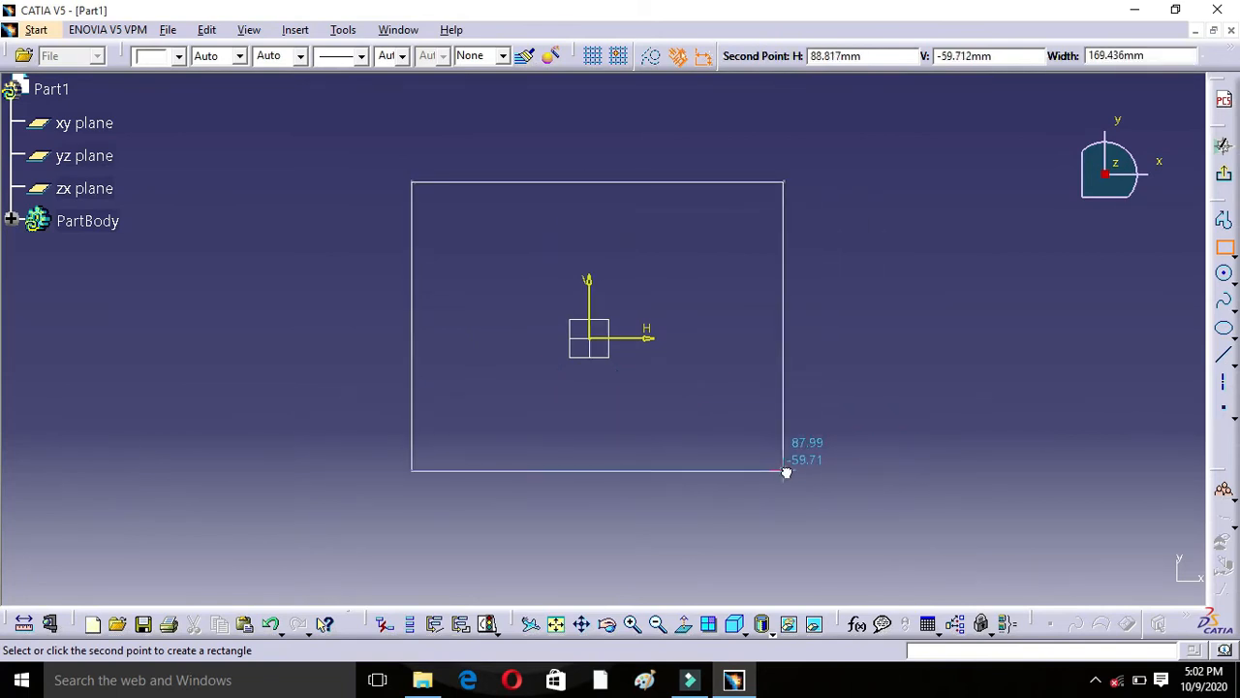
click(786, 465)
click(1222, 169)
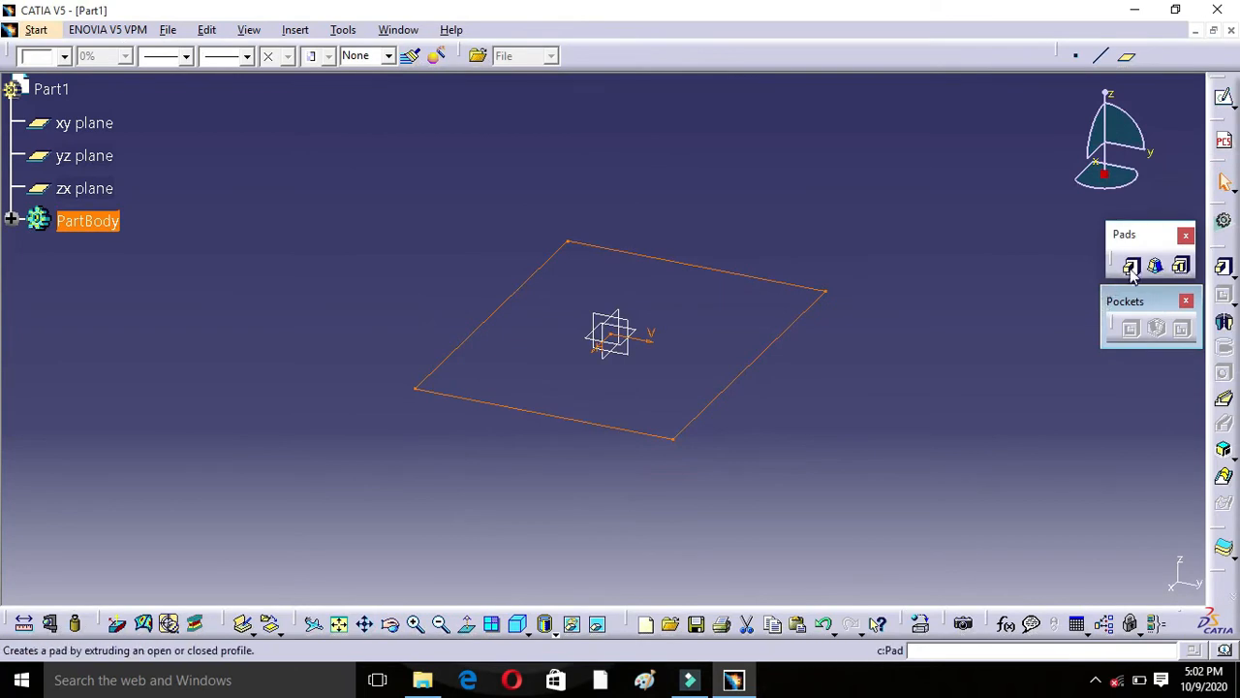
- Pad the rectangle sketch upward to a length of about 62 mm
click(1129, 265)
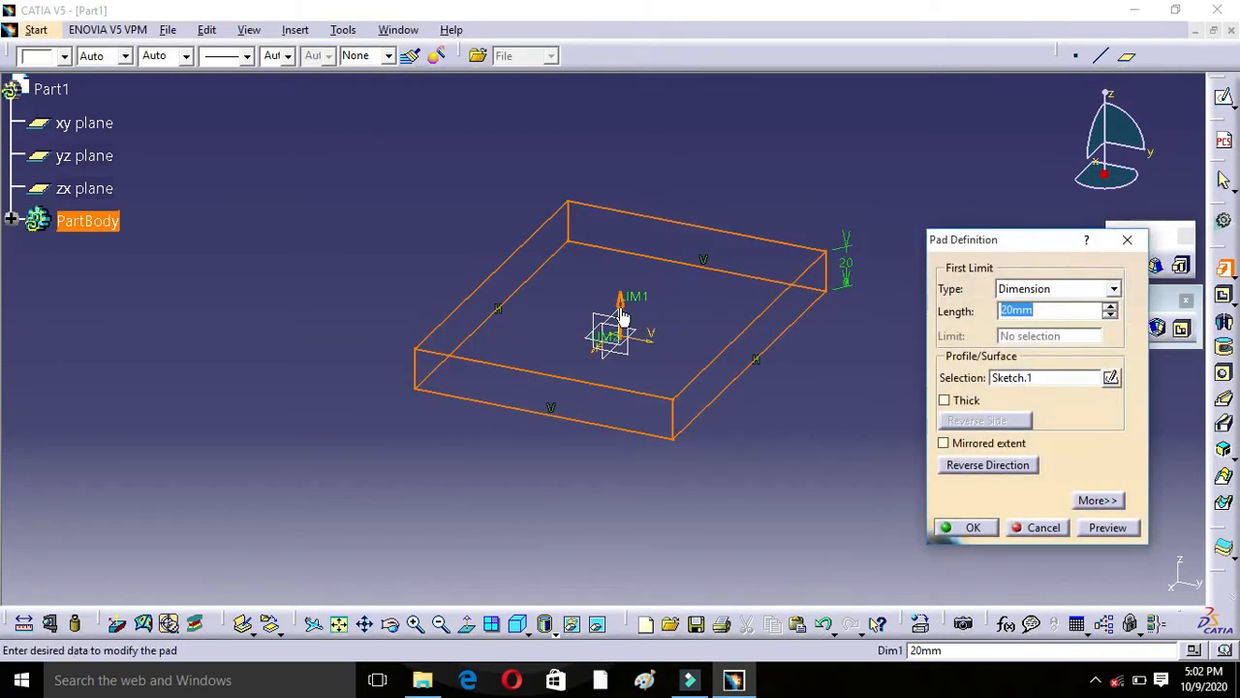
drag(640, 307, 636, 209)
click(970, 527)
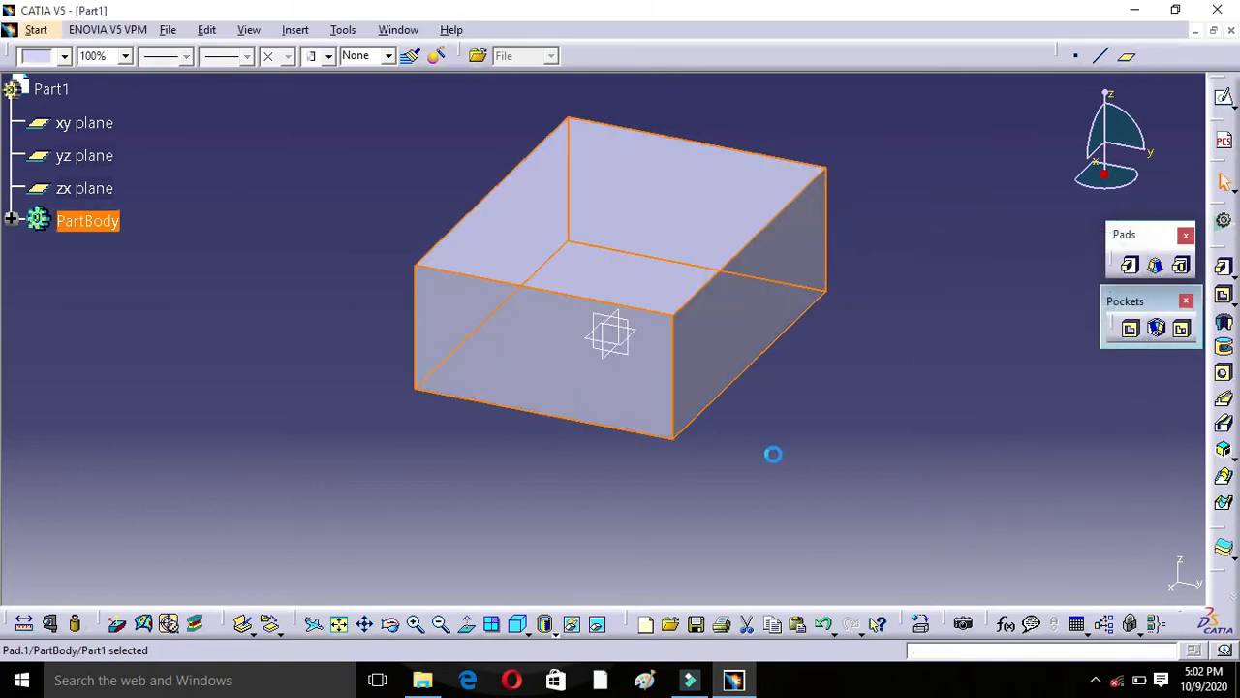
click(773, 451)
middle_drag(773, 445, 750, 441)
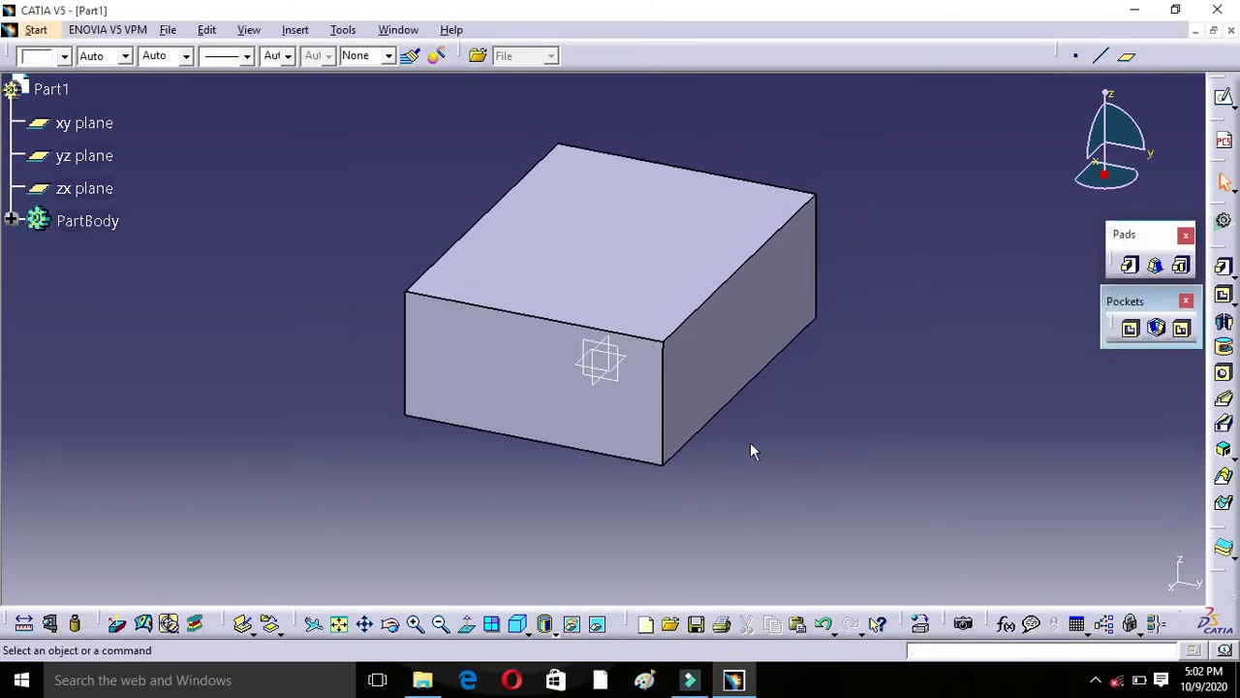
- Sketch a smaller rectangle inset from the edges on the block's top face and exit the sketch
click(630, 266)
click(1224, 97)
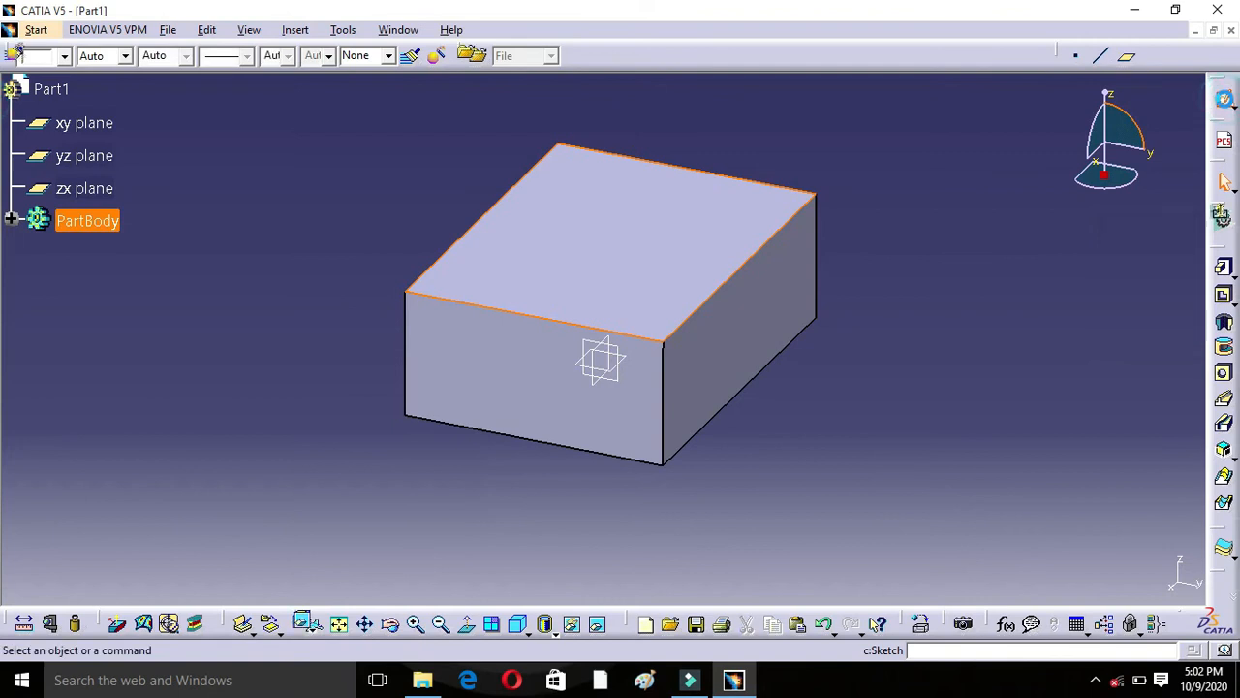
middle_drag(991, 230, 1175, 128)
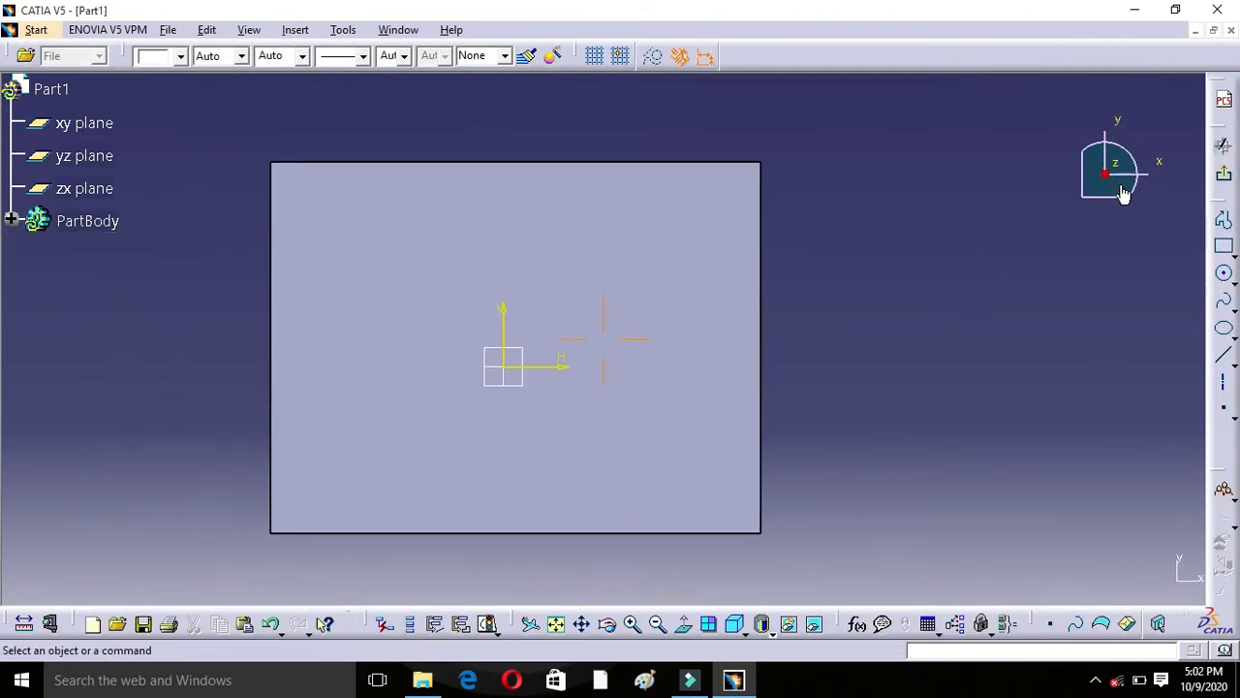
click(1225, 250)
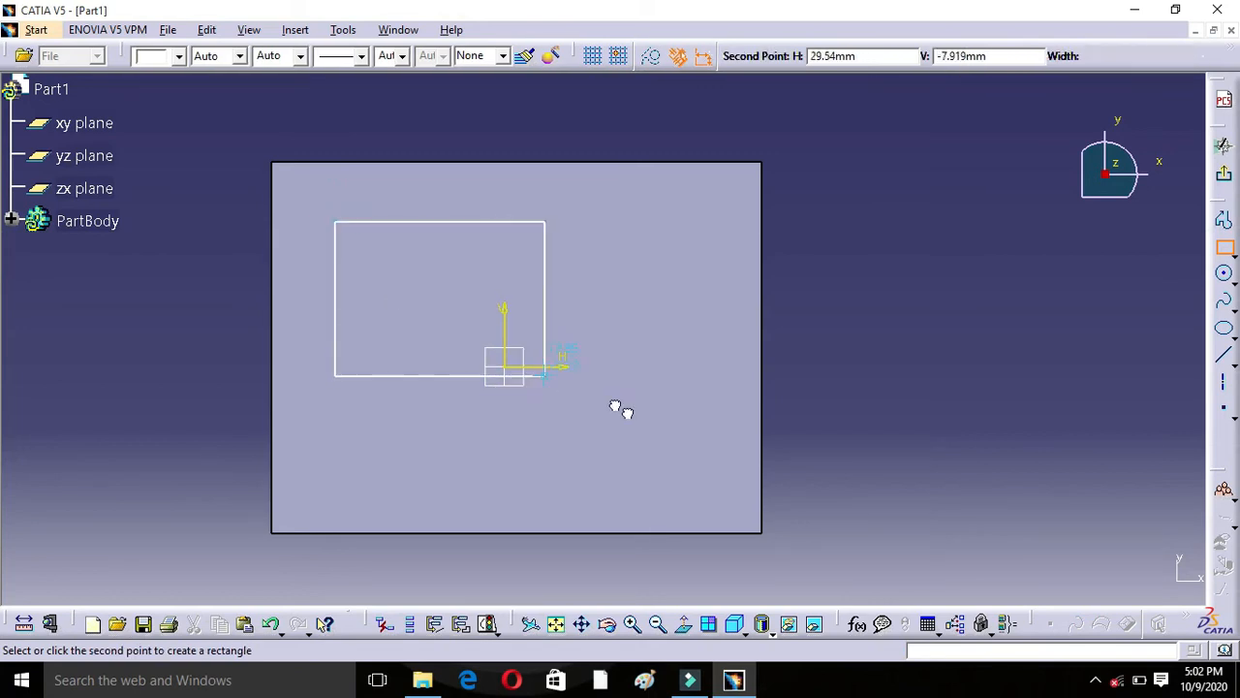
click(661, 474)
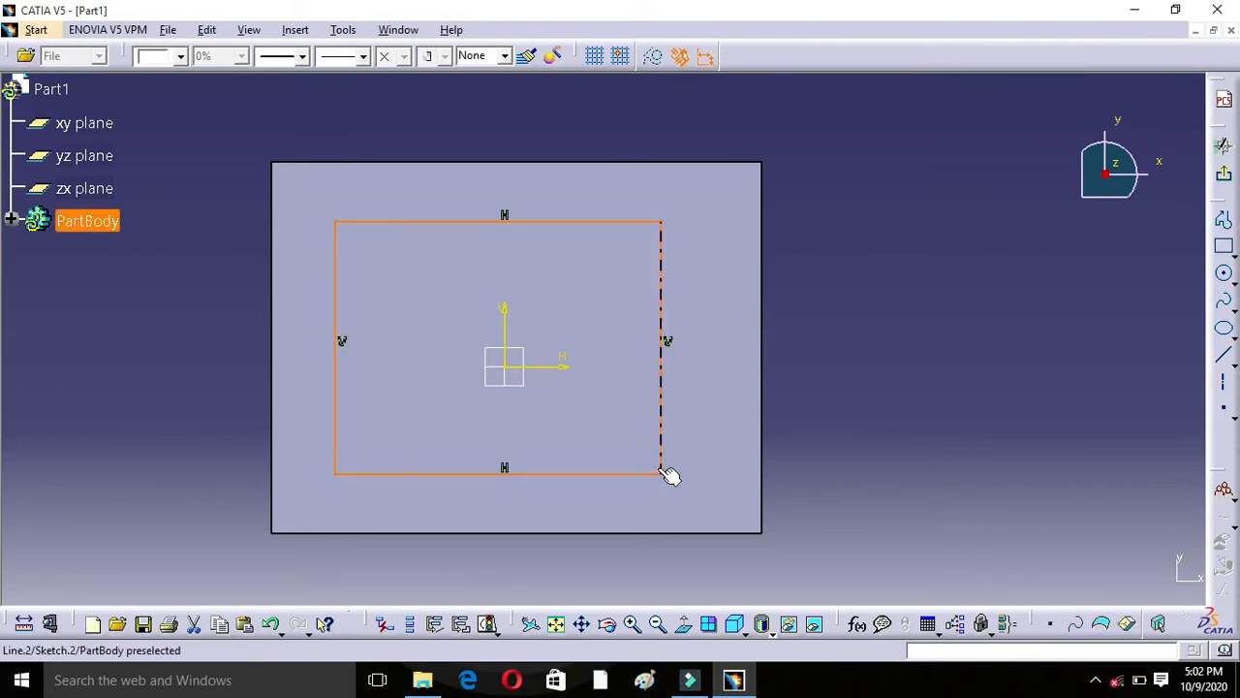
click(1225, 175)
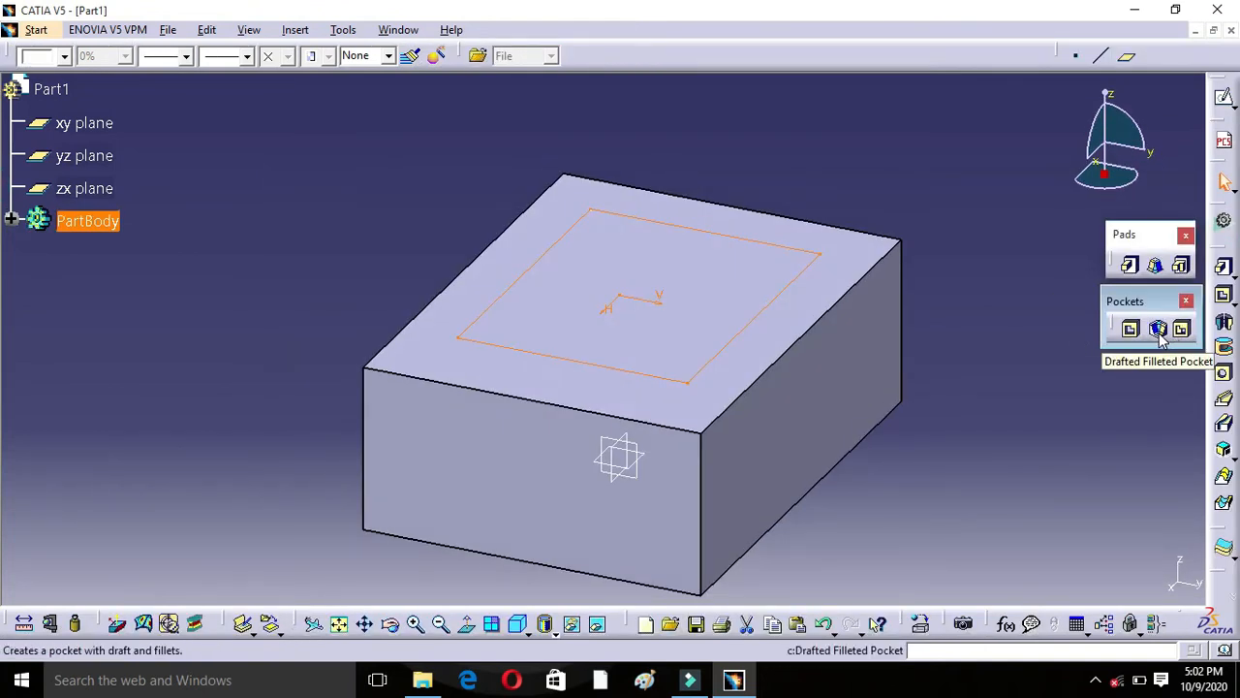
click(1158, 330)
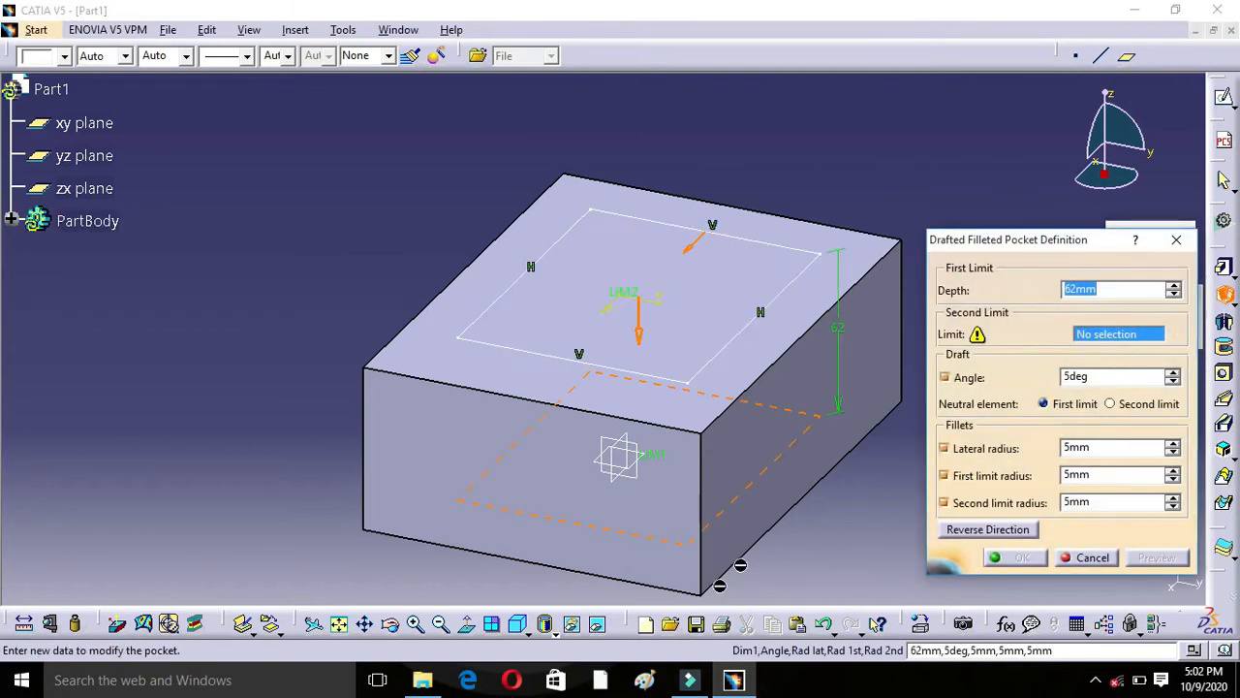
middle_drag(809, 576, 657, 349)
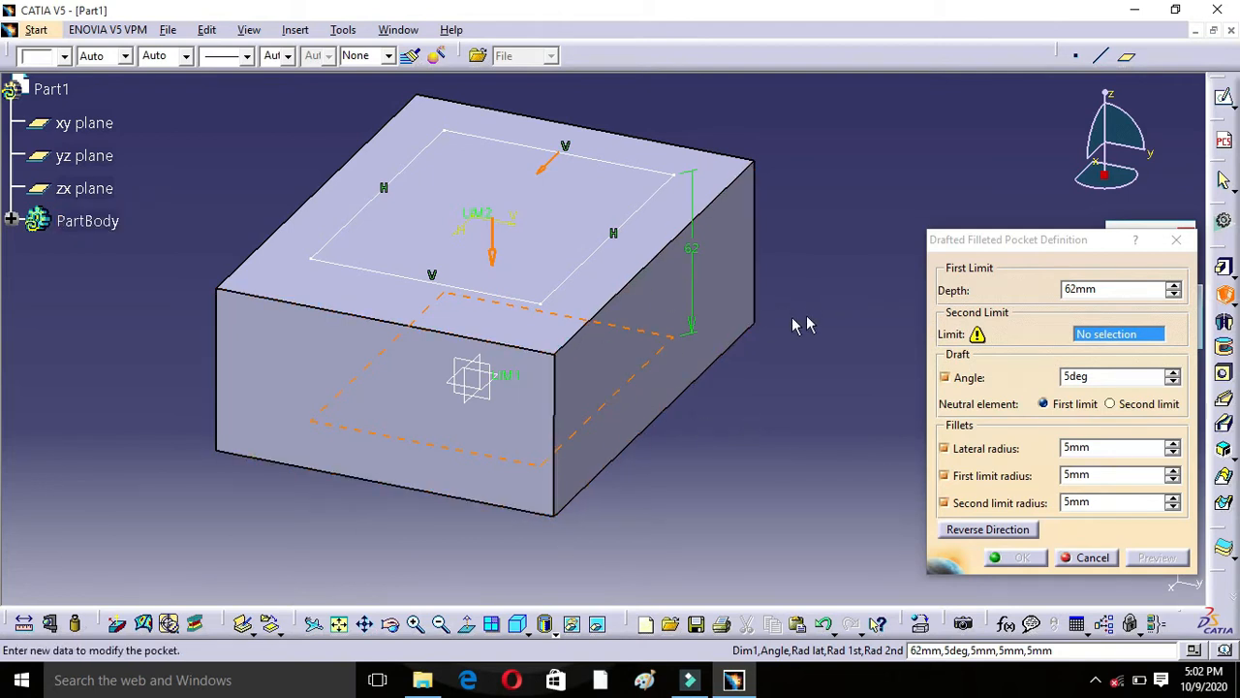
click(391, 624)
drag(698, 452, 609, 374)
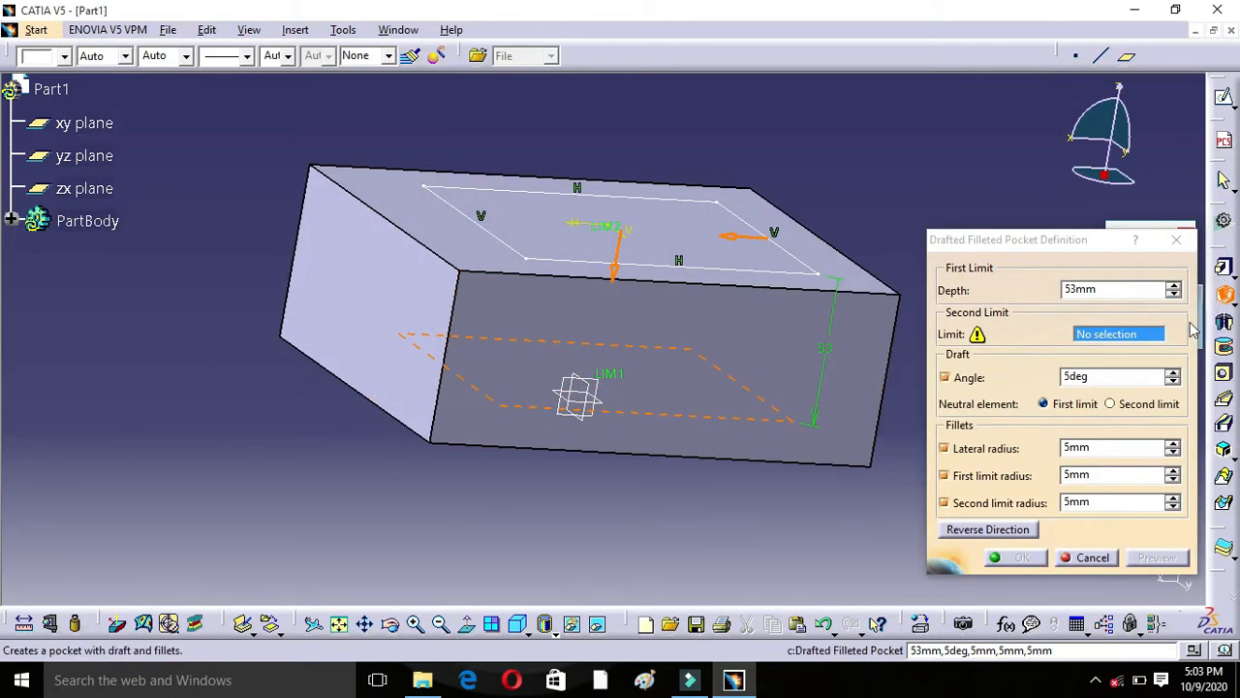
click(496, 250)
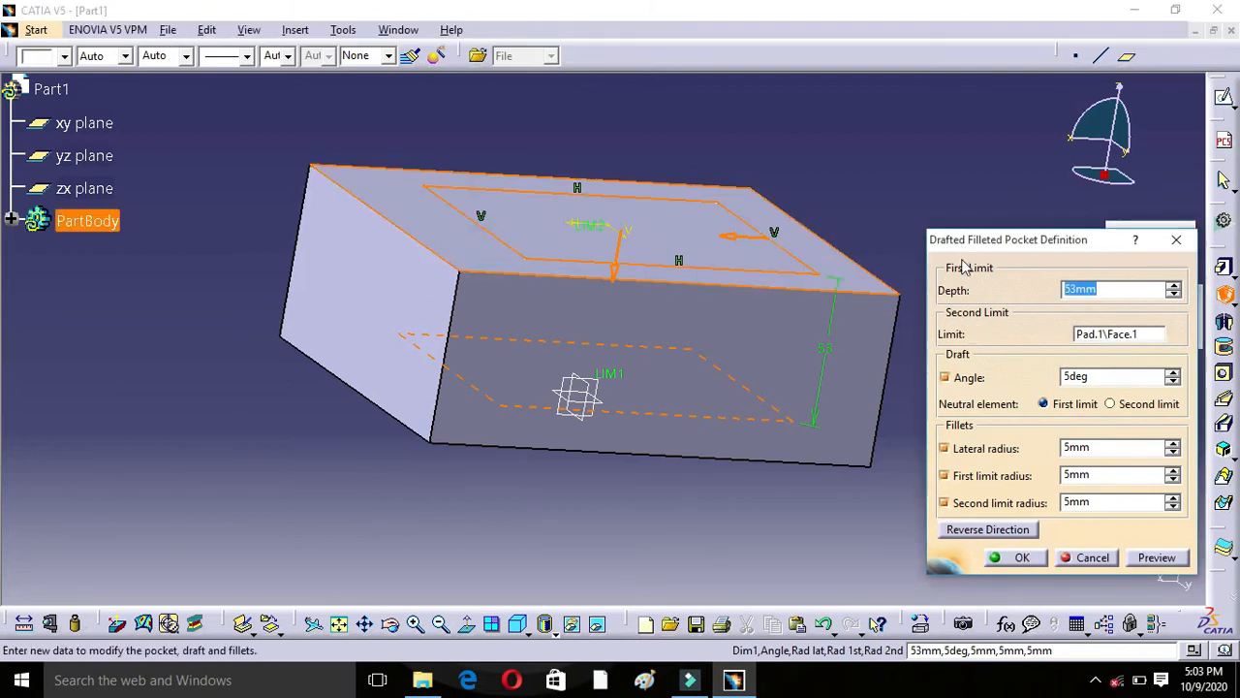
click(1158, 559)
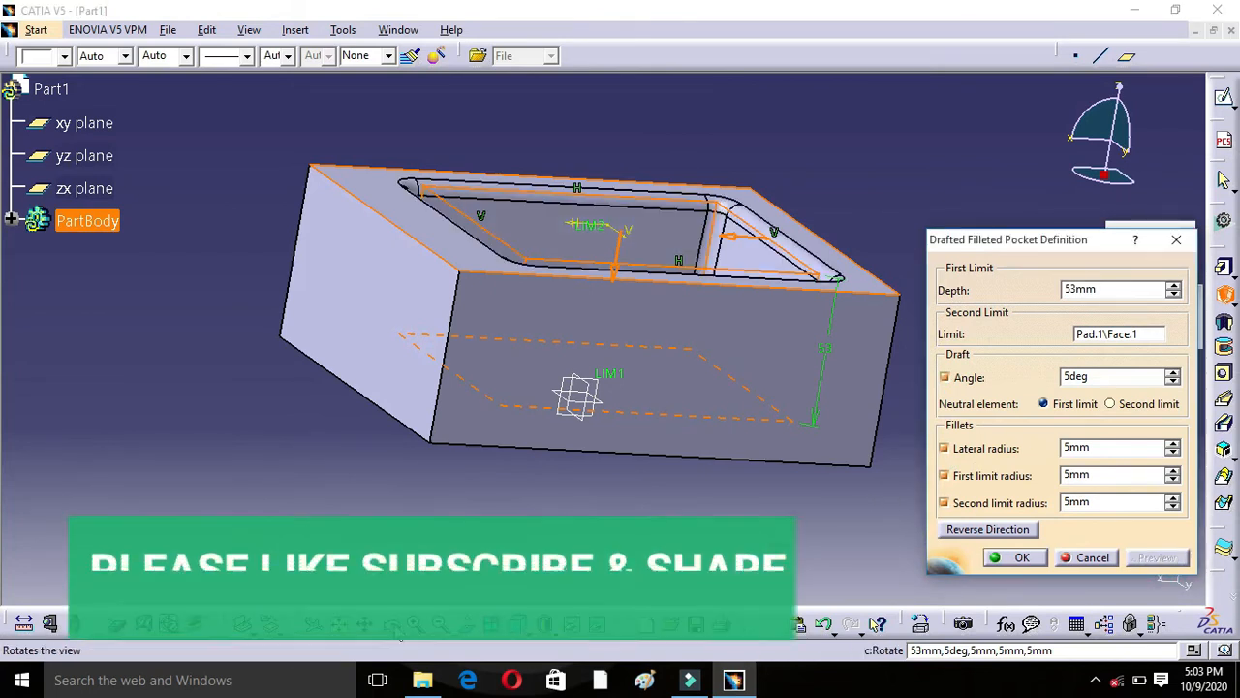
click(391, 624)
drag(618, 244, 572, 326)
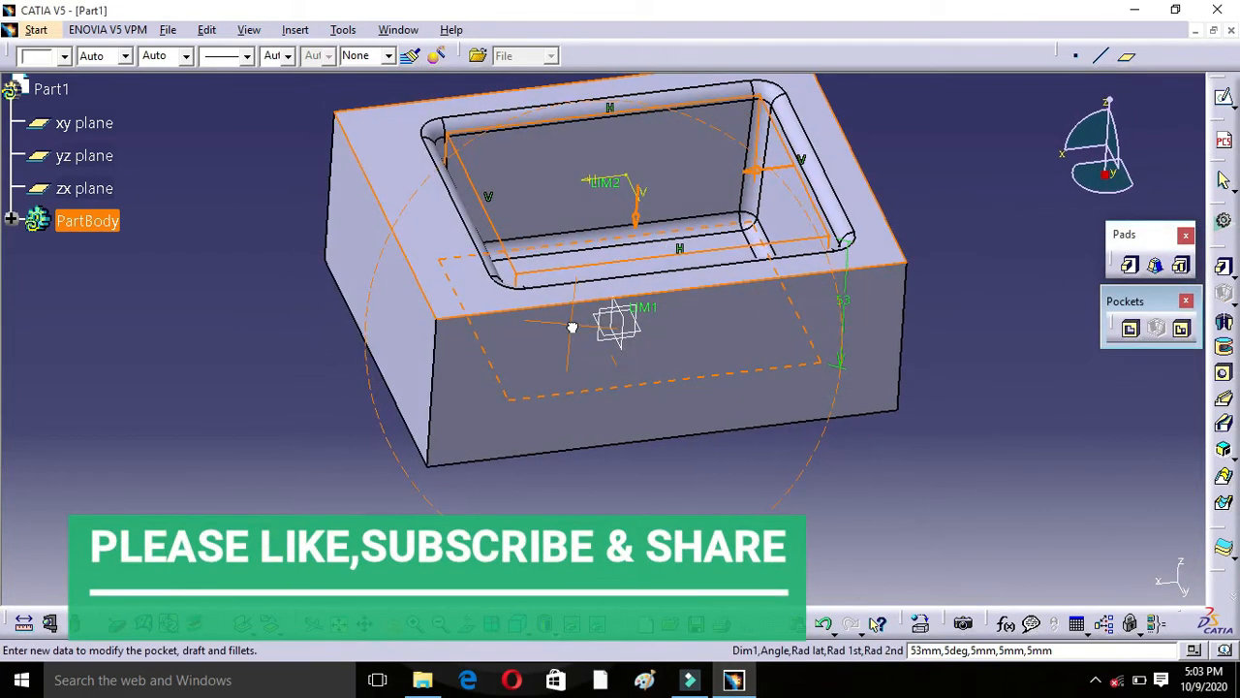
middle_drag(836, 163, 759, 266)
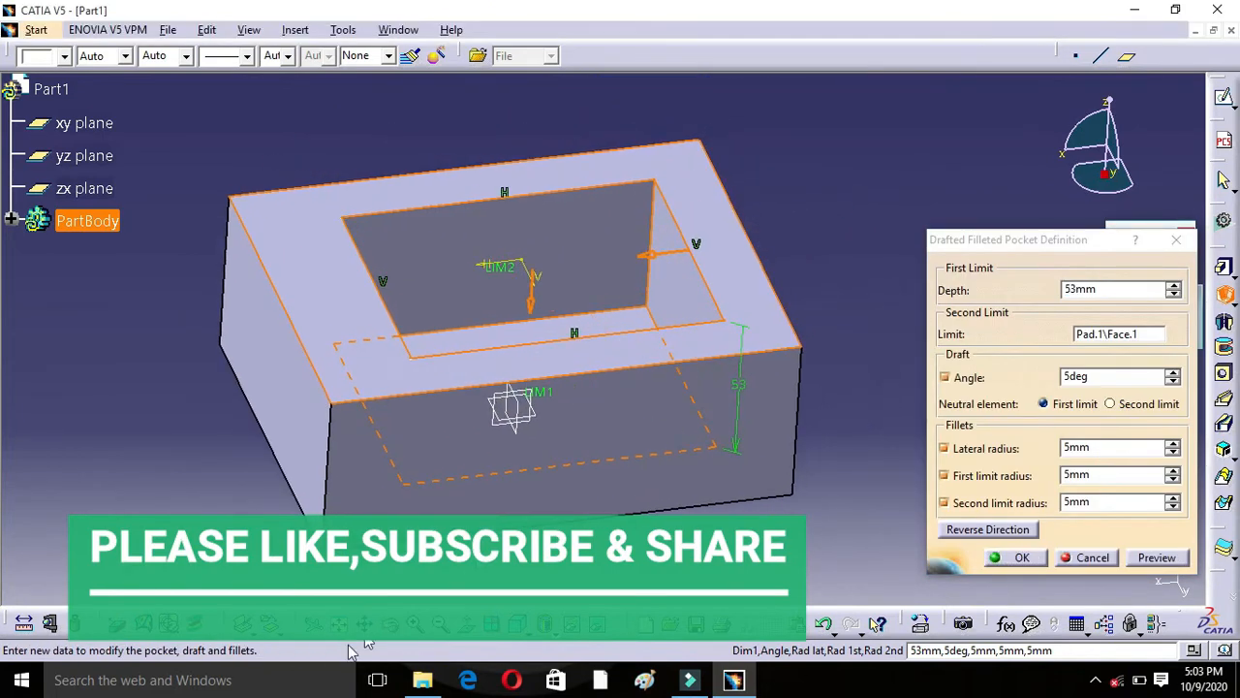
click(390, 624)
drag(476, 282, 456, 346)
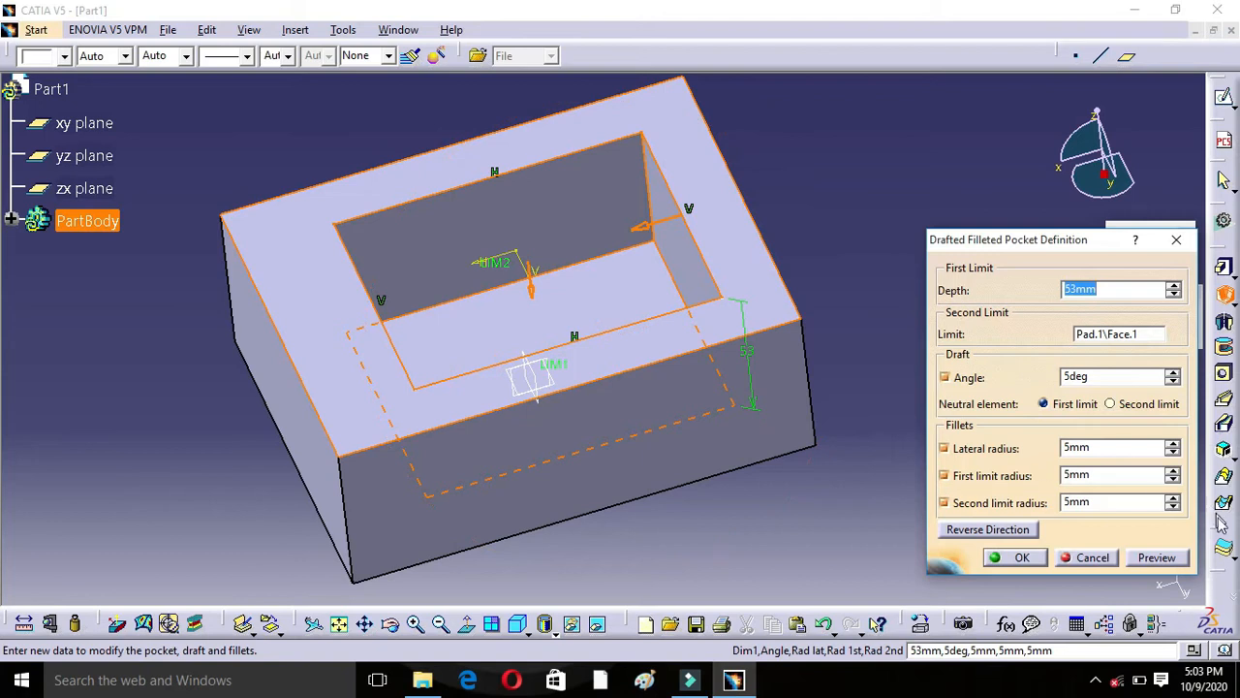
click(1156, 557)
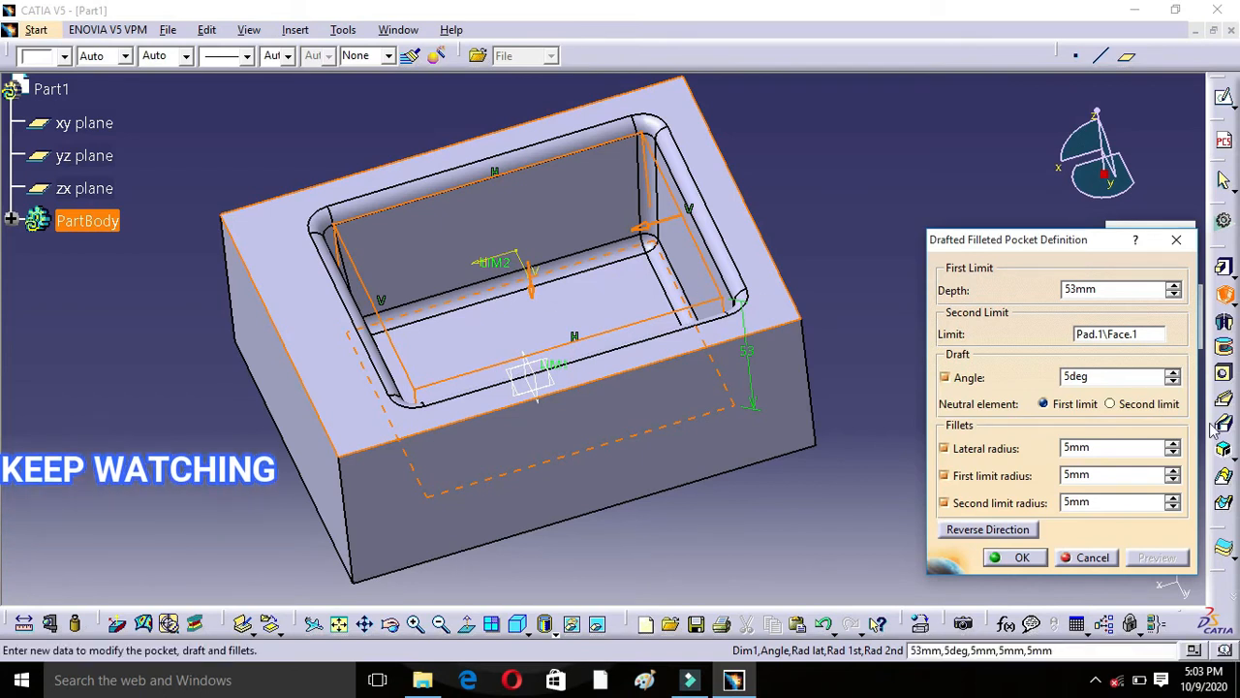
double_click(1090, 447)
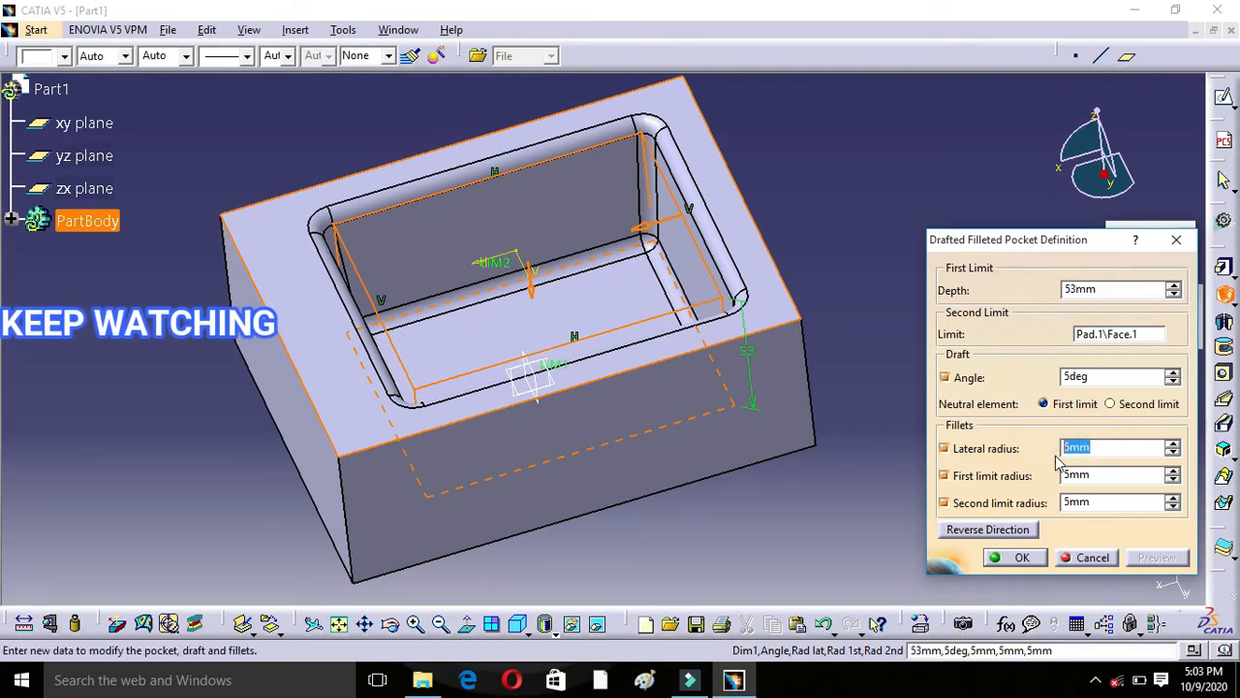
text(15)
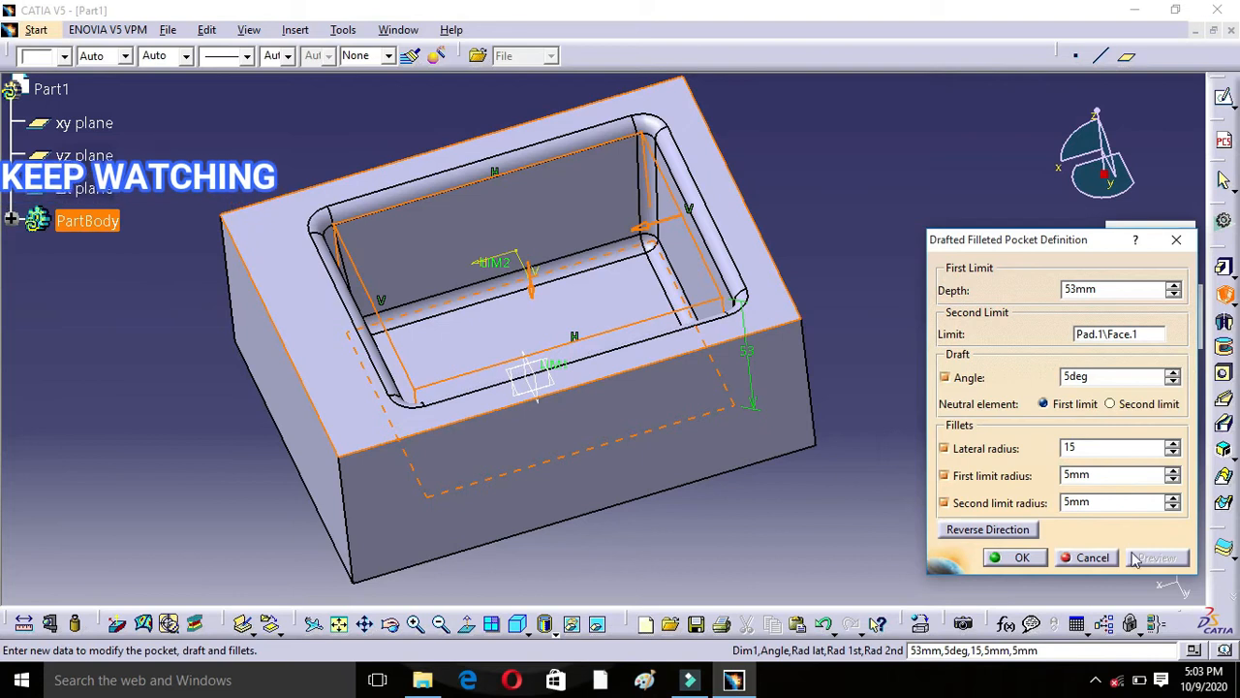
click(1153, 559)
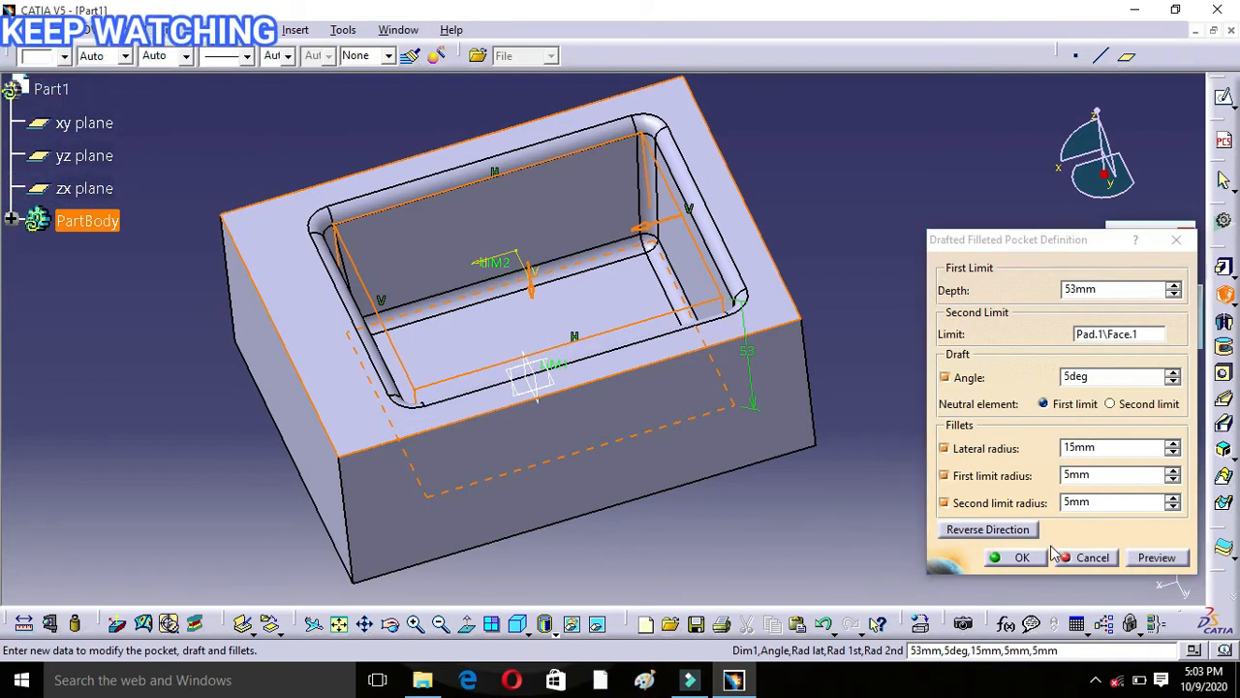
click(1169, 558)
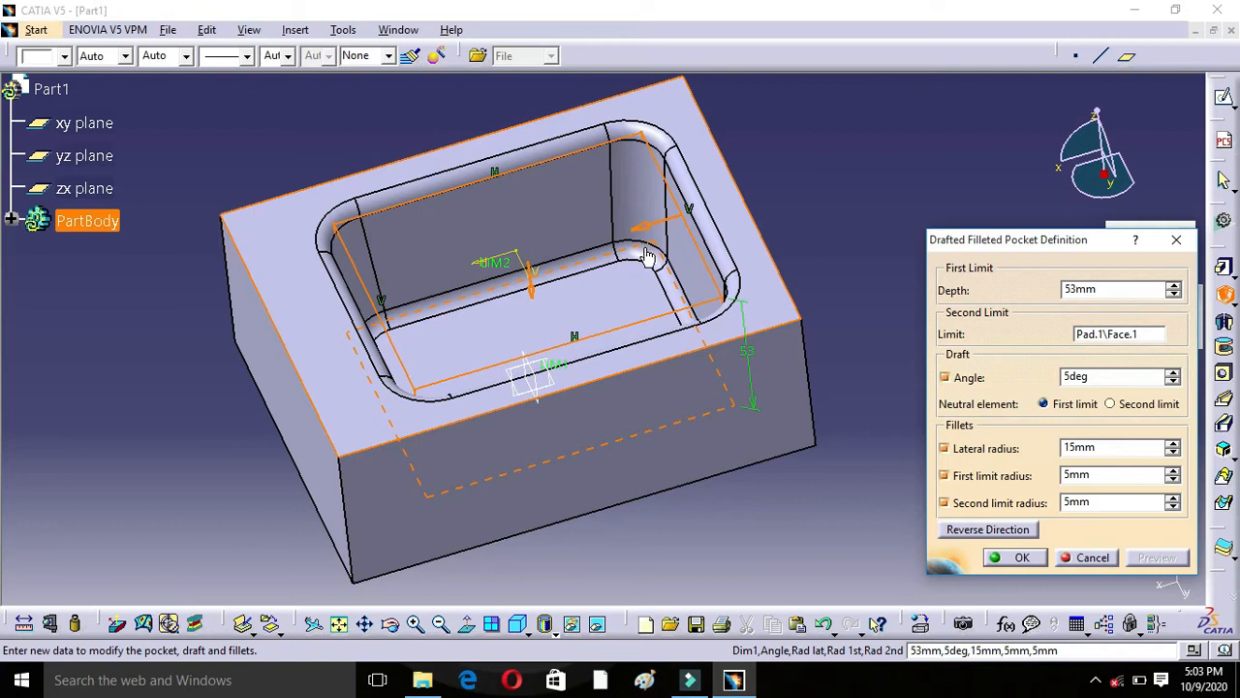
key(Escape)
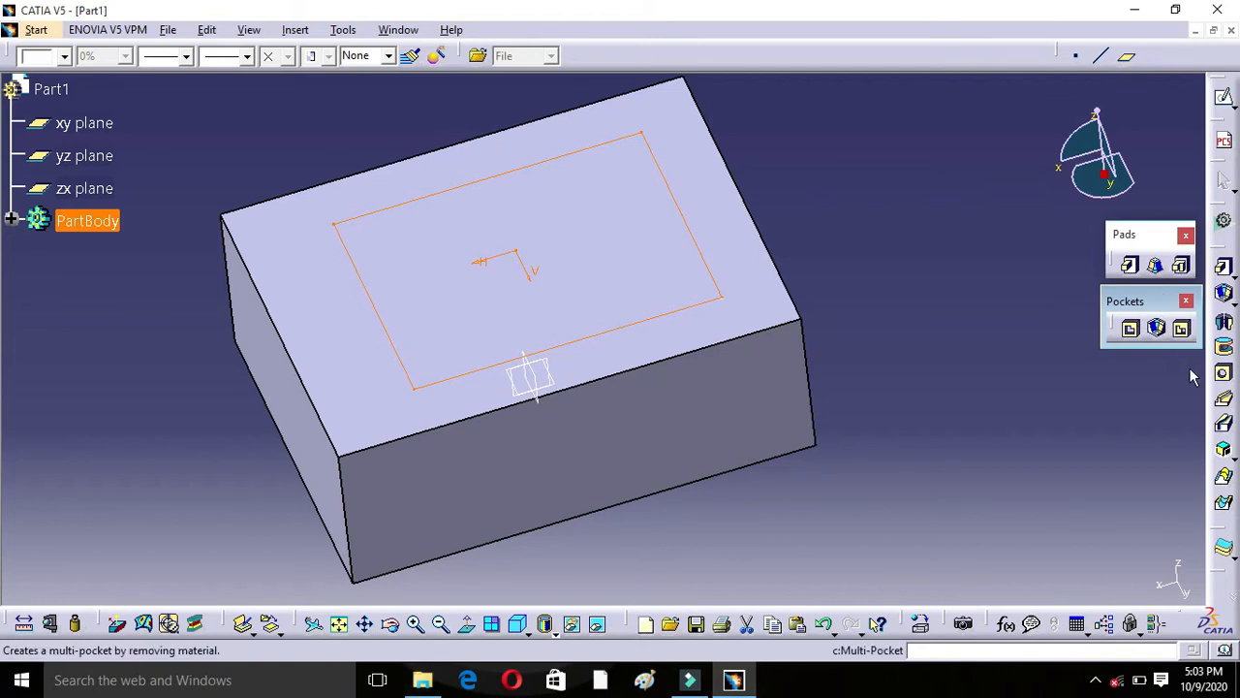
- Set up a drafted filleted pocket from the top-face rectangle, 54 mm deep, with the block's top face as second limit, and preview it
click(1156, 328)
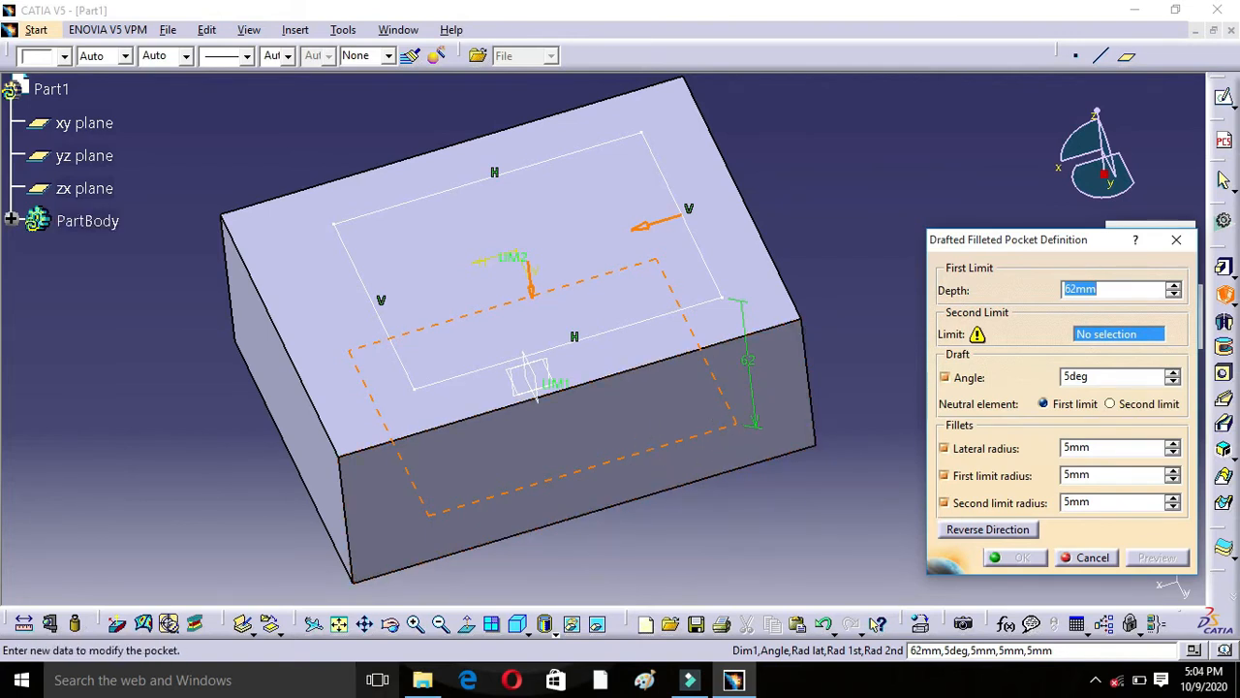
click(392, 625)
drag(451, 581, 397, 407)
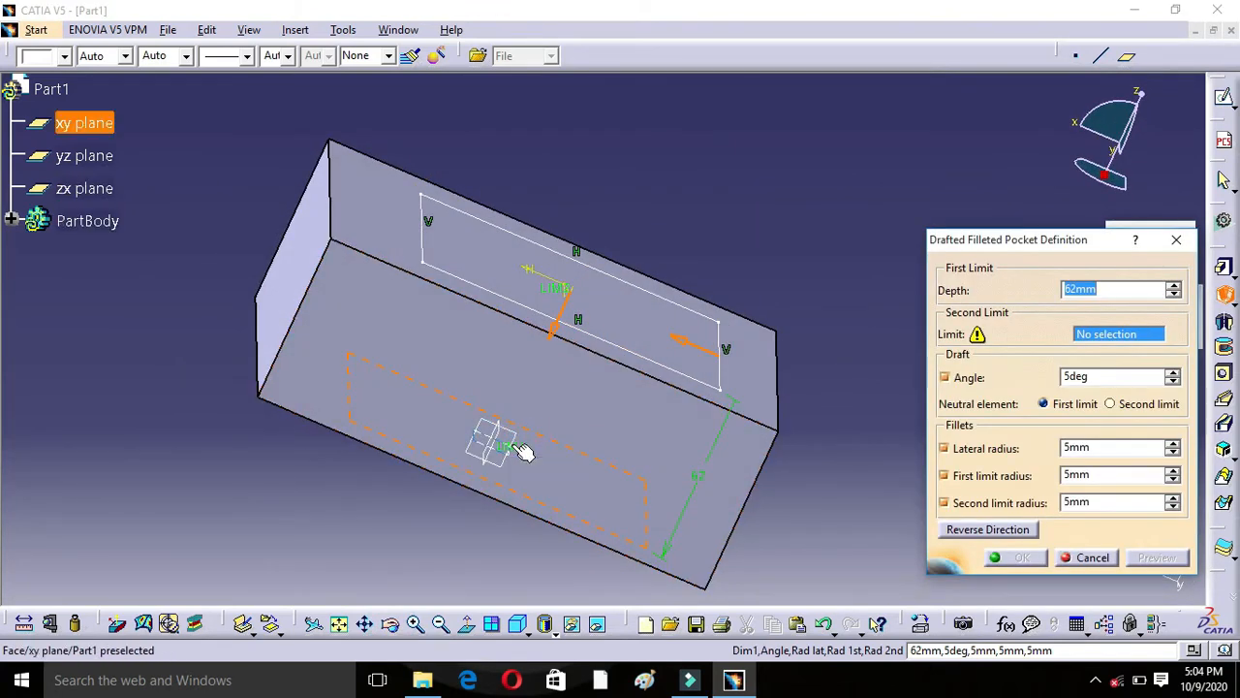
drag(519, 449, 521, 432)
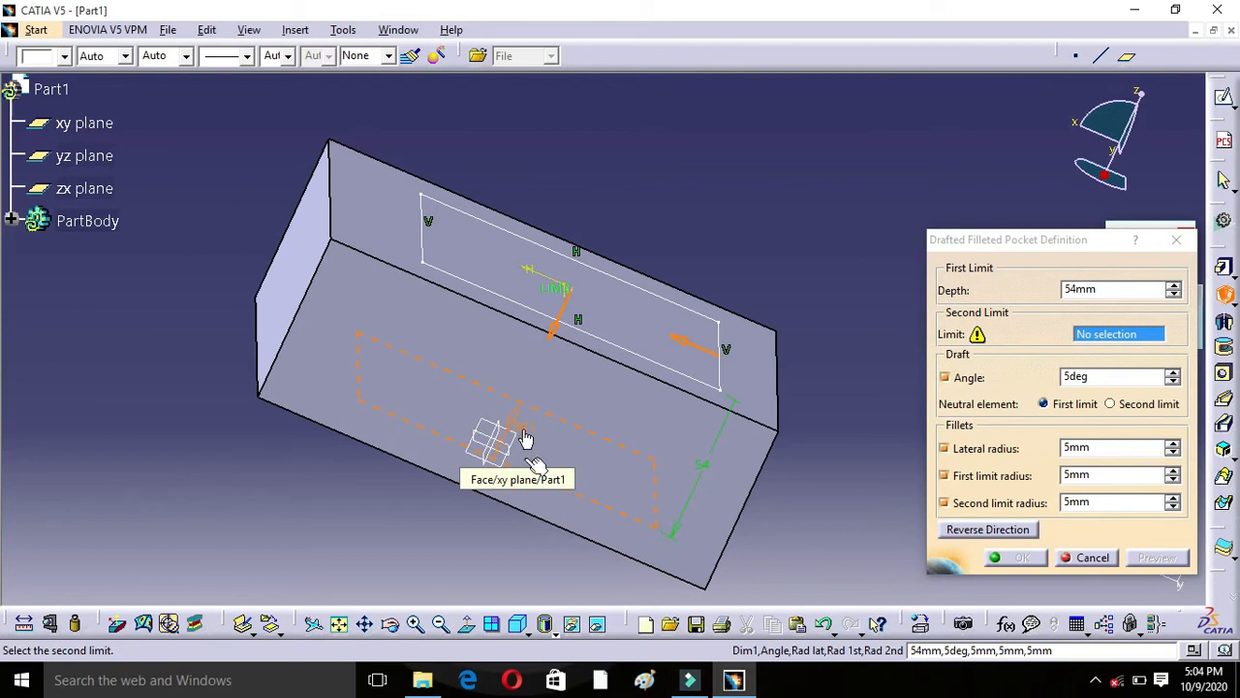
click(390, 623)
mouse_move(453, 359)
mouse_down()
mouse_move(451, 305)
mouse_move(435, 363)
mouse_up()
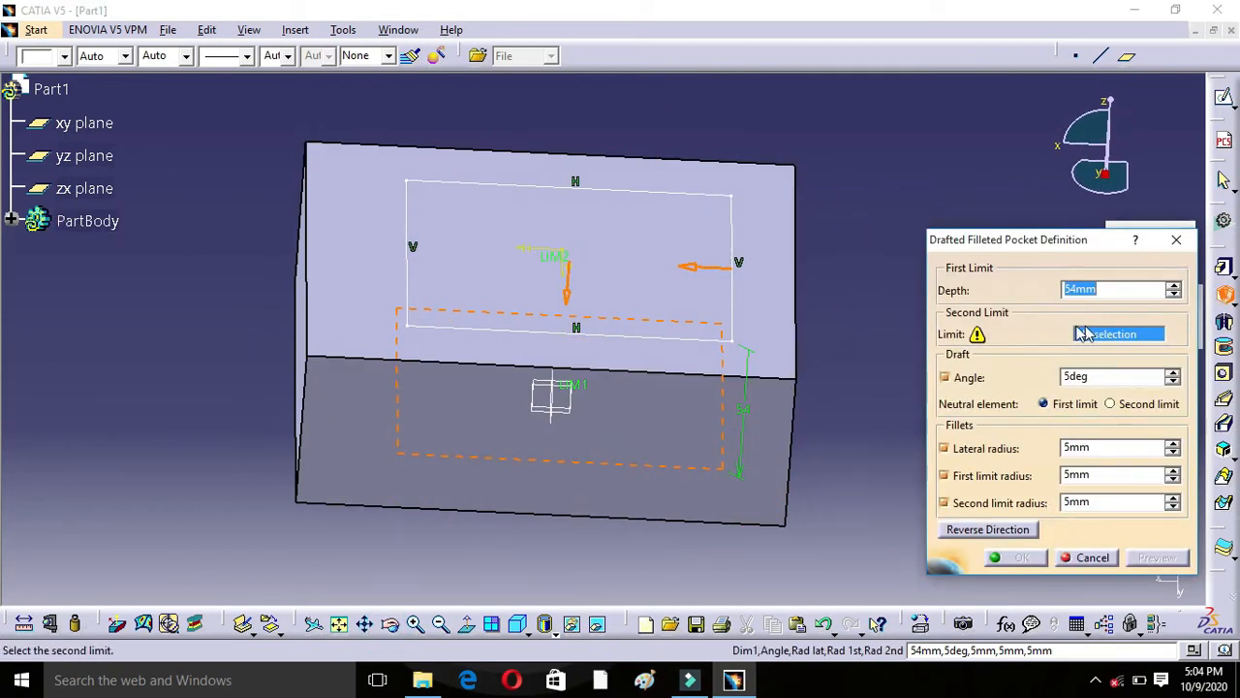
click(751, 217)
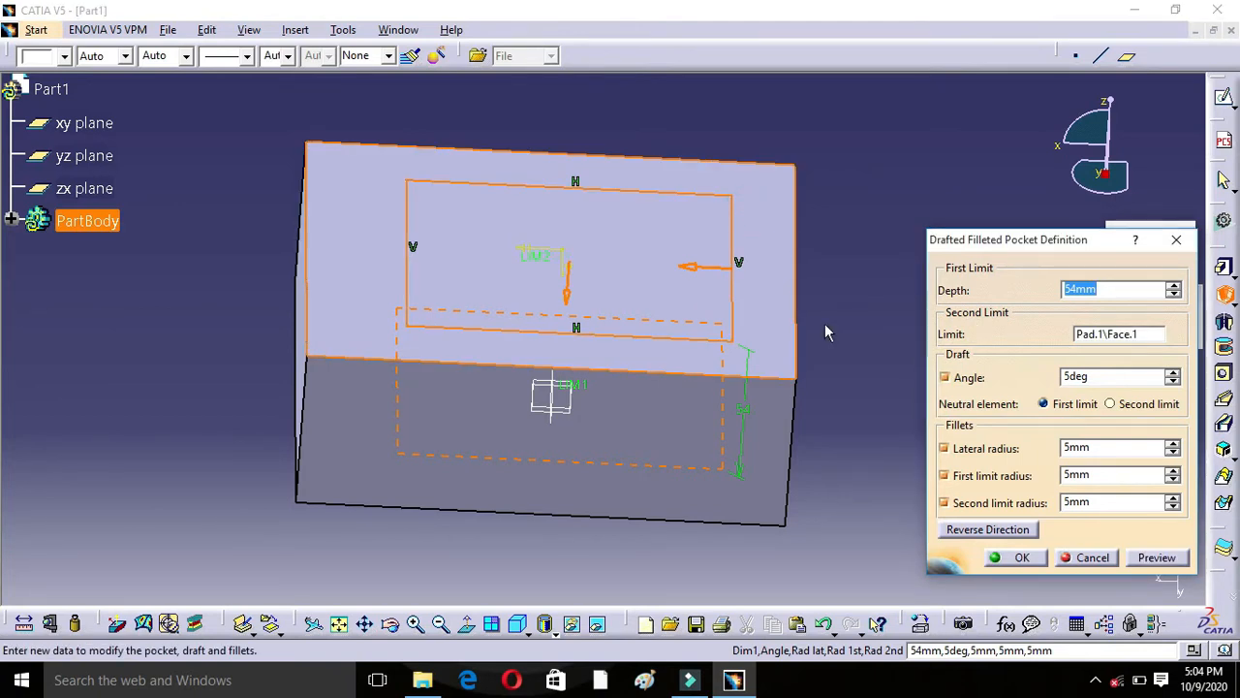
click(1156, 557)
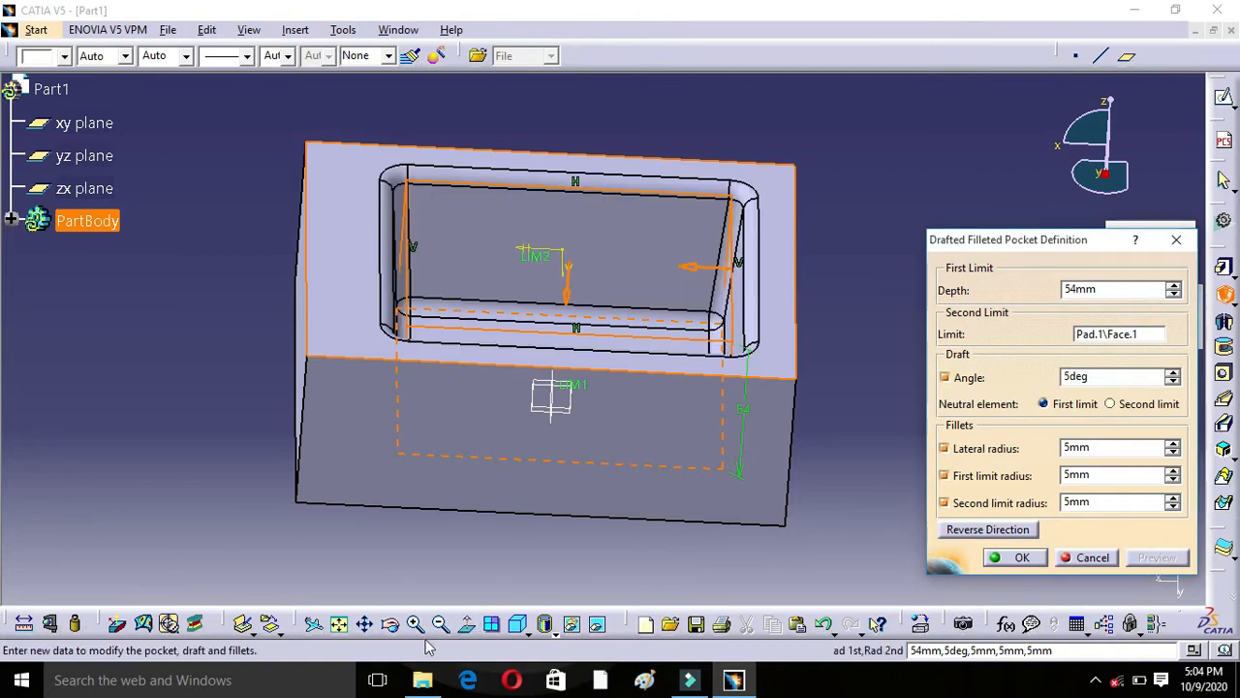
- Set the drafted filleted pocket's lateral radius to 15 mm and preview the rounded vertical corners
click(394, 627)
drag(506, 354, 568, 313)
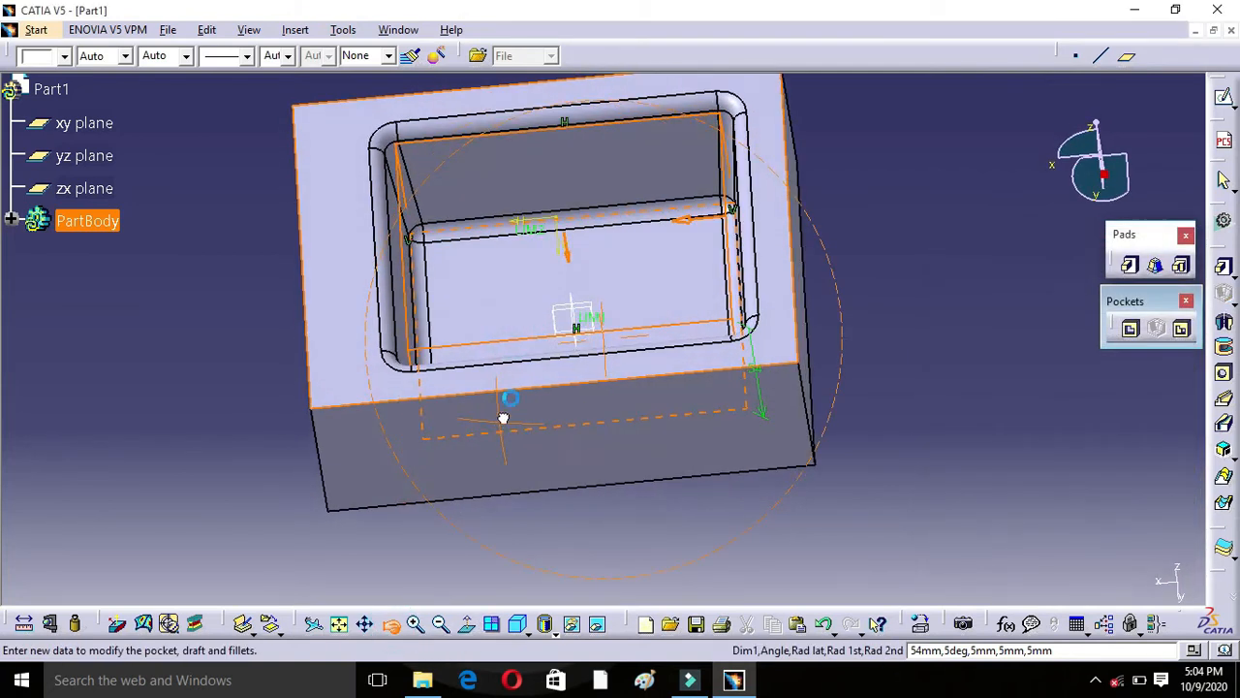
click(1155, 559)
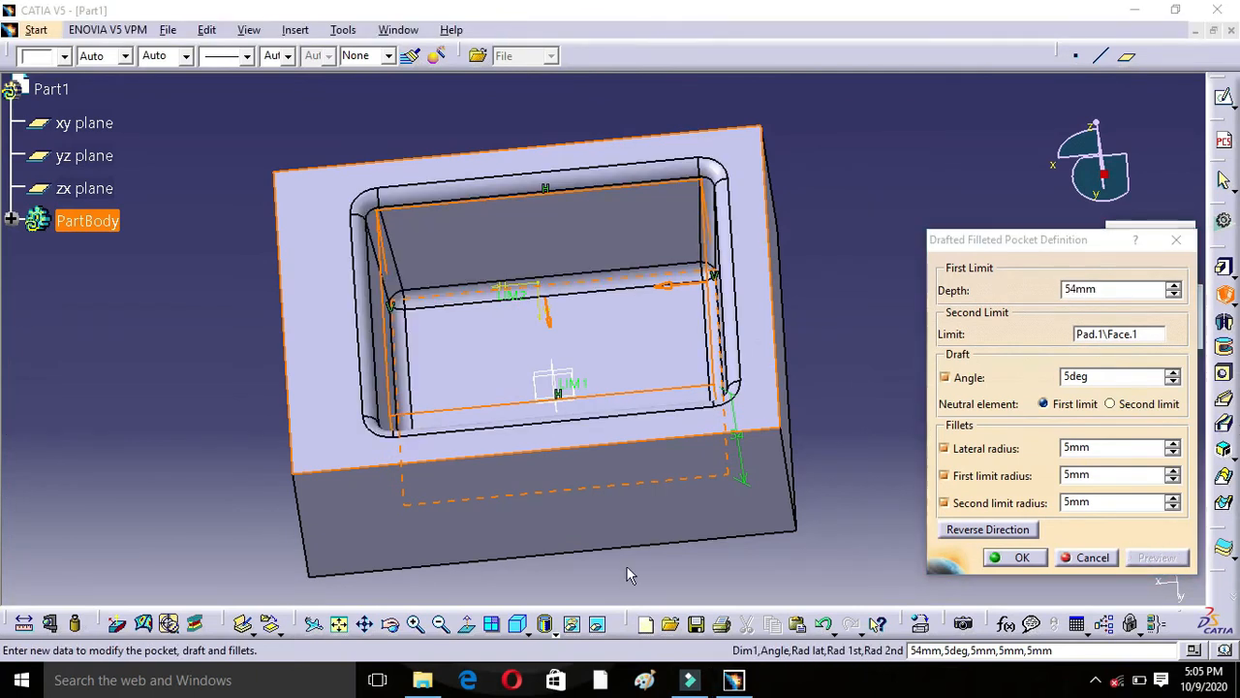
click(395, 625)
drag(455, 465, 494, 419)
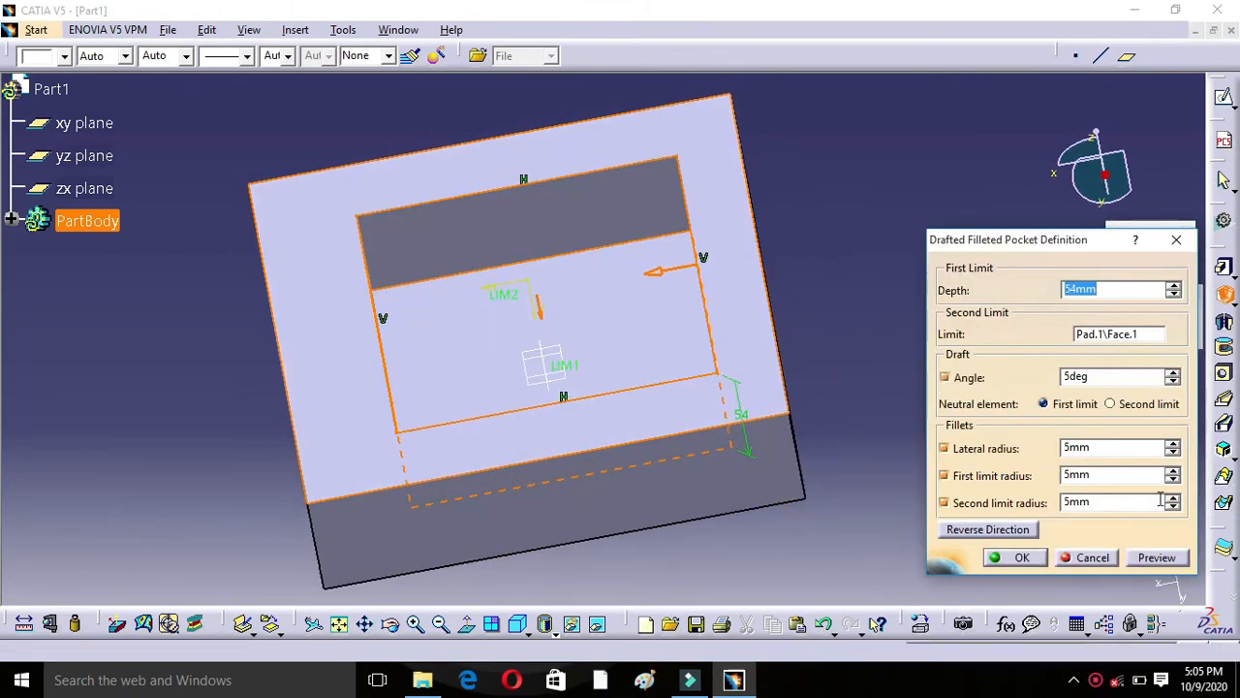
click(1156, 560)
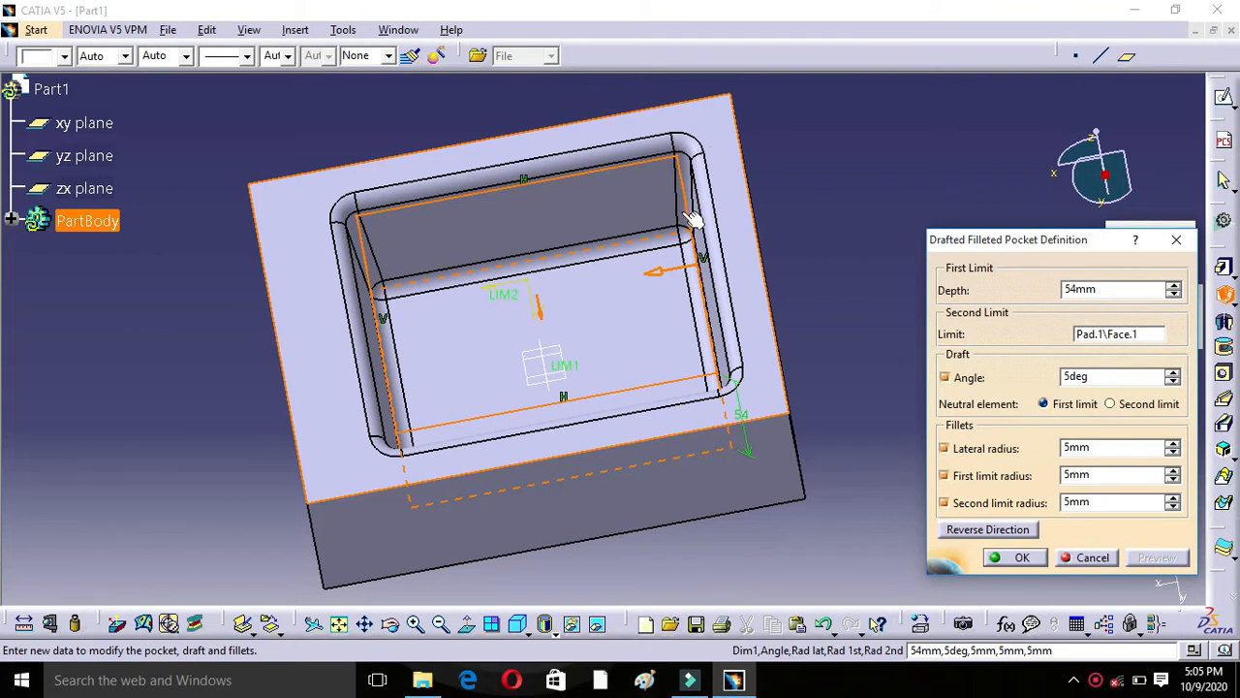
double_click(1103, 447)
text(15)
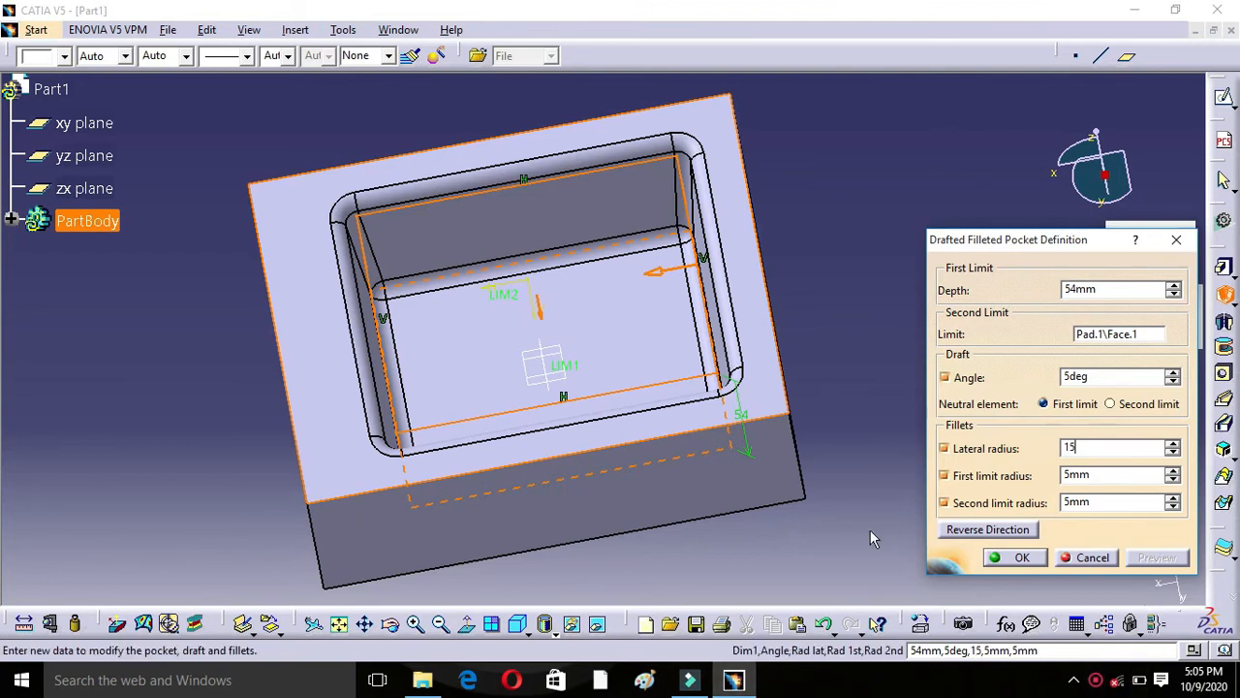
click(865, 534)
click(1144, 556)
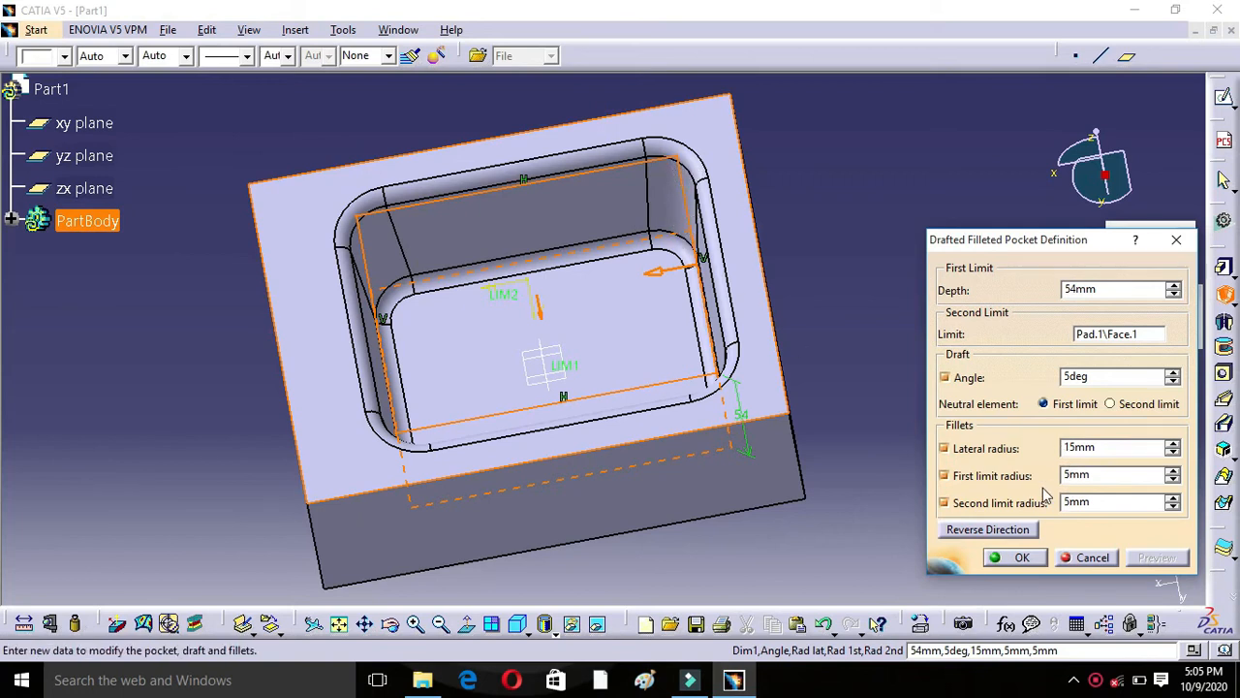
- Set the first limit radius and the second limit radius to 15 mm, preview the fillets and create the pocket
drag(1099, 476, 1060, 476)
text(15)
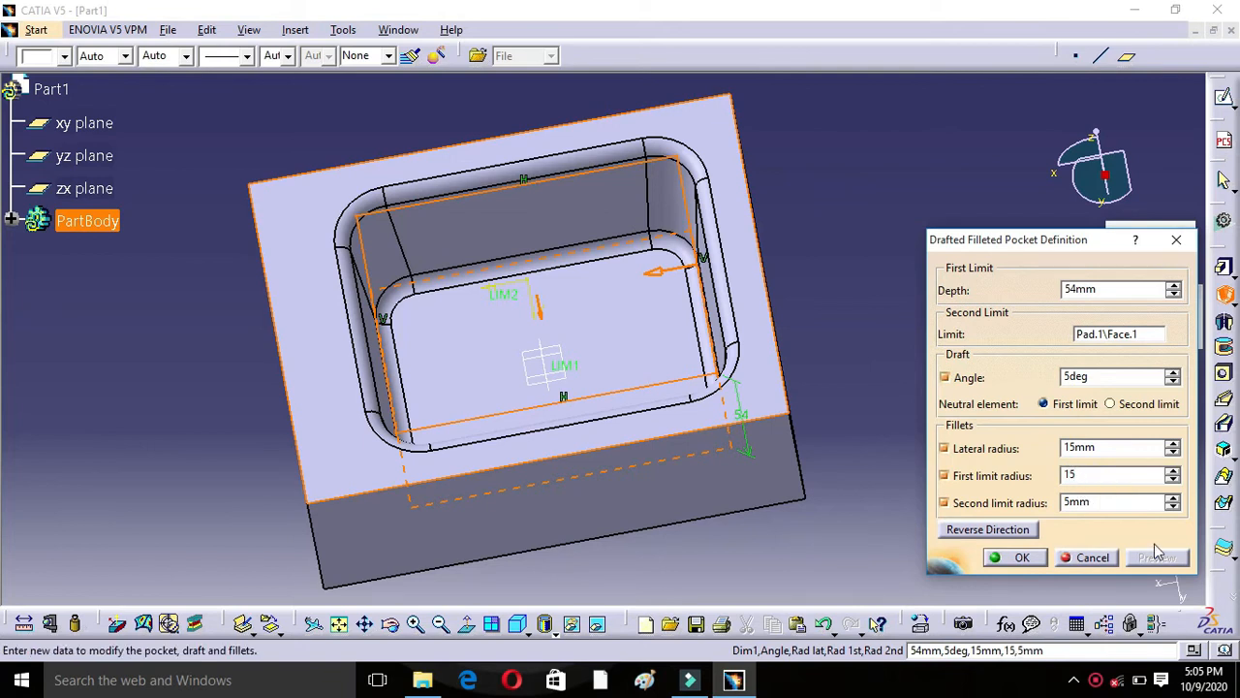
click(877, 547)
click(1142, 559)
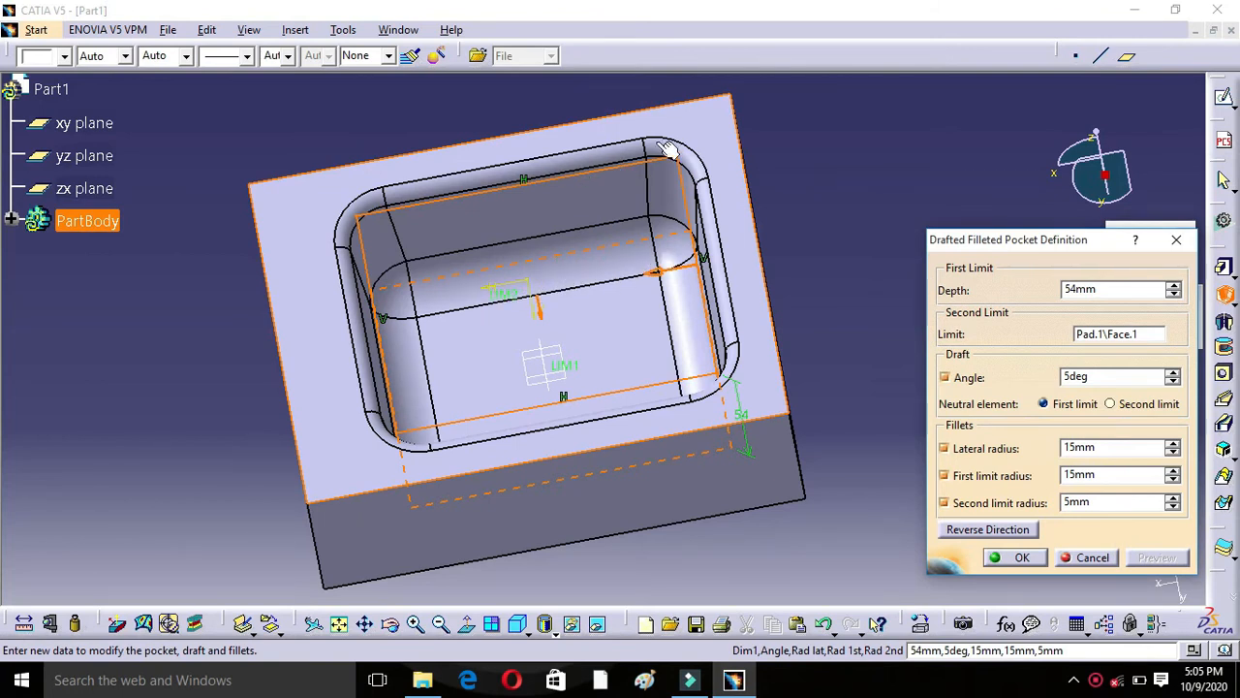
drag(1098, 501, 1042, 500)
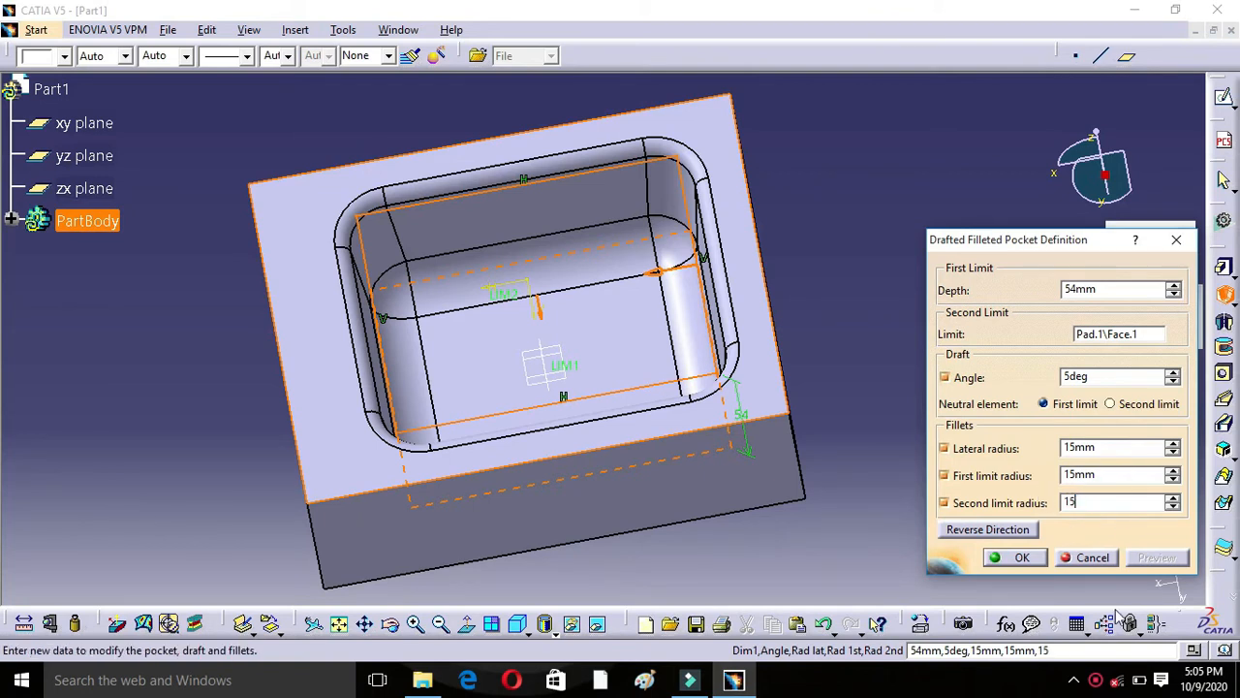
click(801, 548)
click(1151, 558)
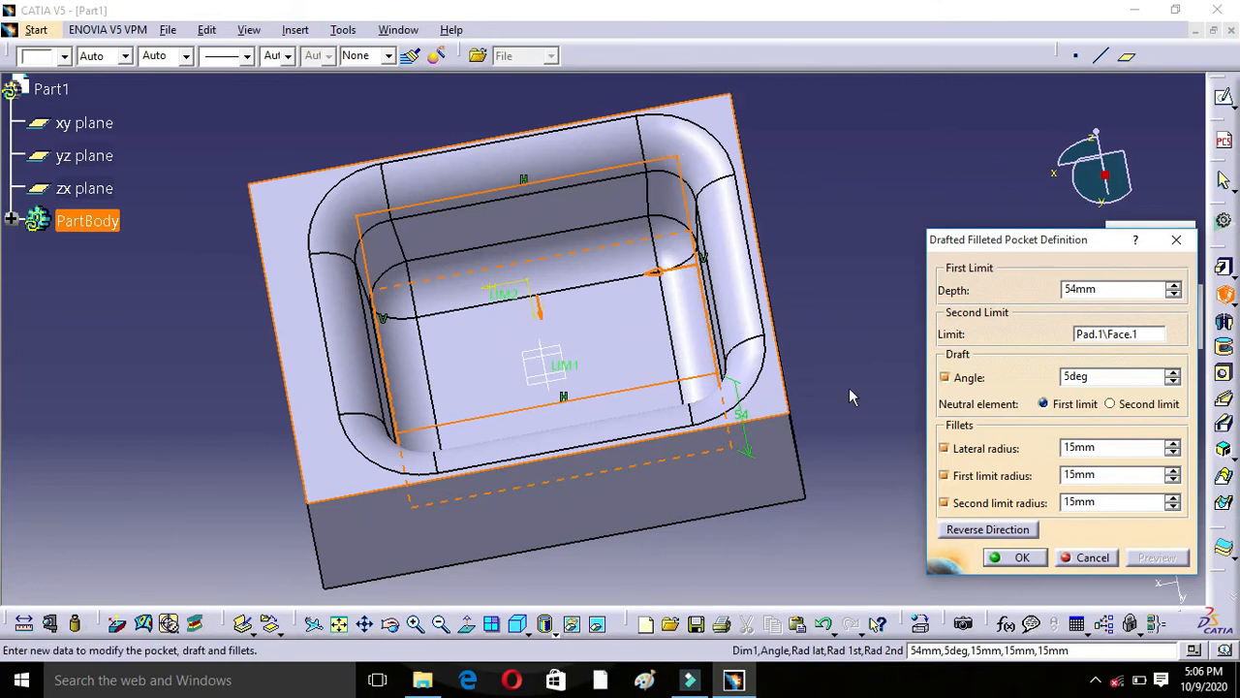
click(1024, 557)
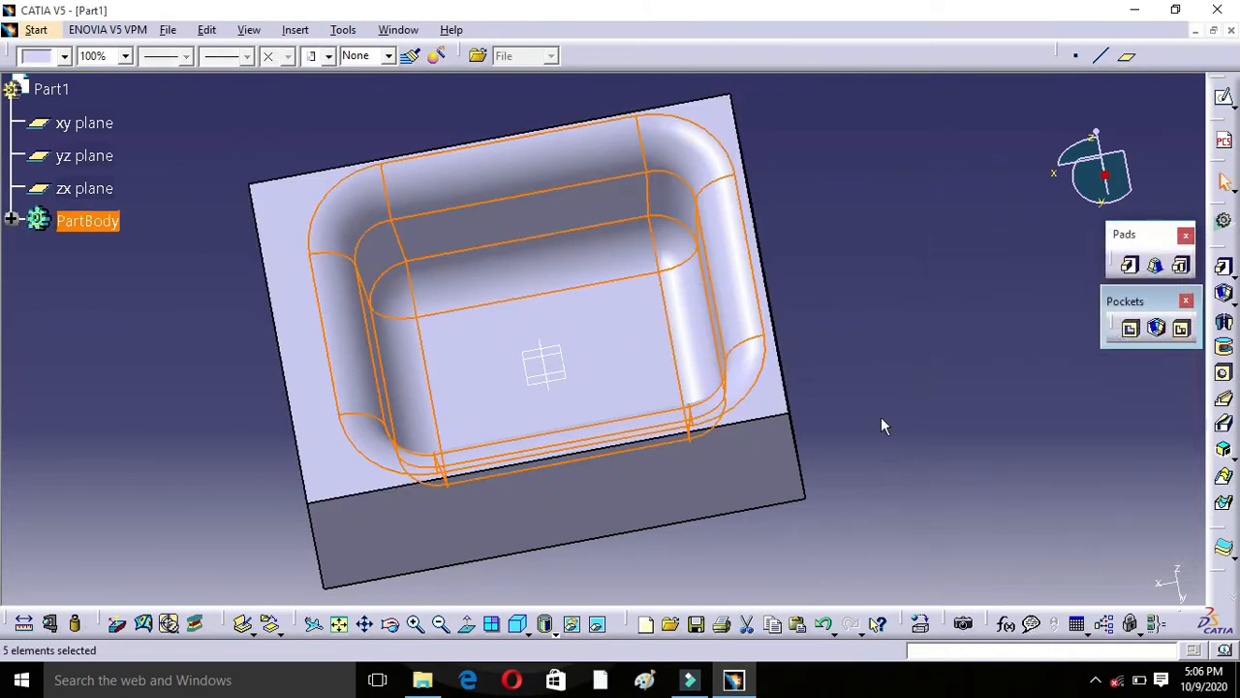
- Inspect the finished pocket, and undo the drafted filleted pocket and the rectangle sketch on the block's top face
click(392, 623)
drag(715, 269, 676, 464)
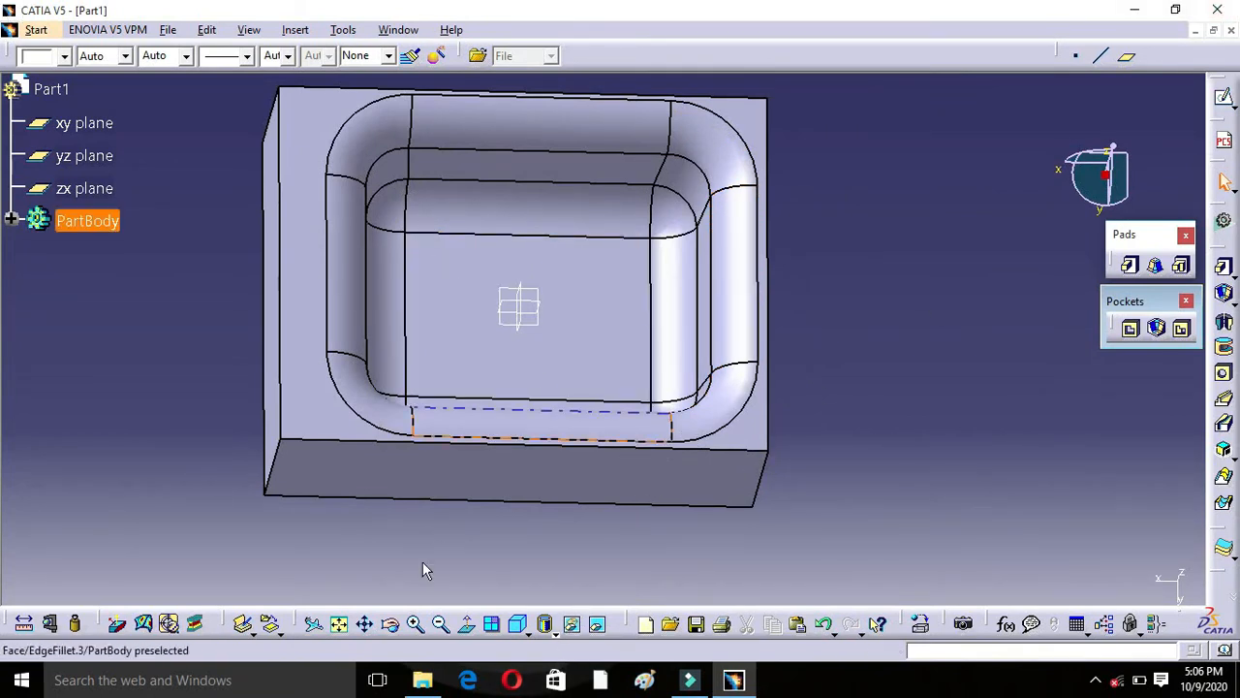
click(392, 626)
drag(423, 565, 424, 476)
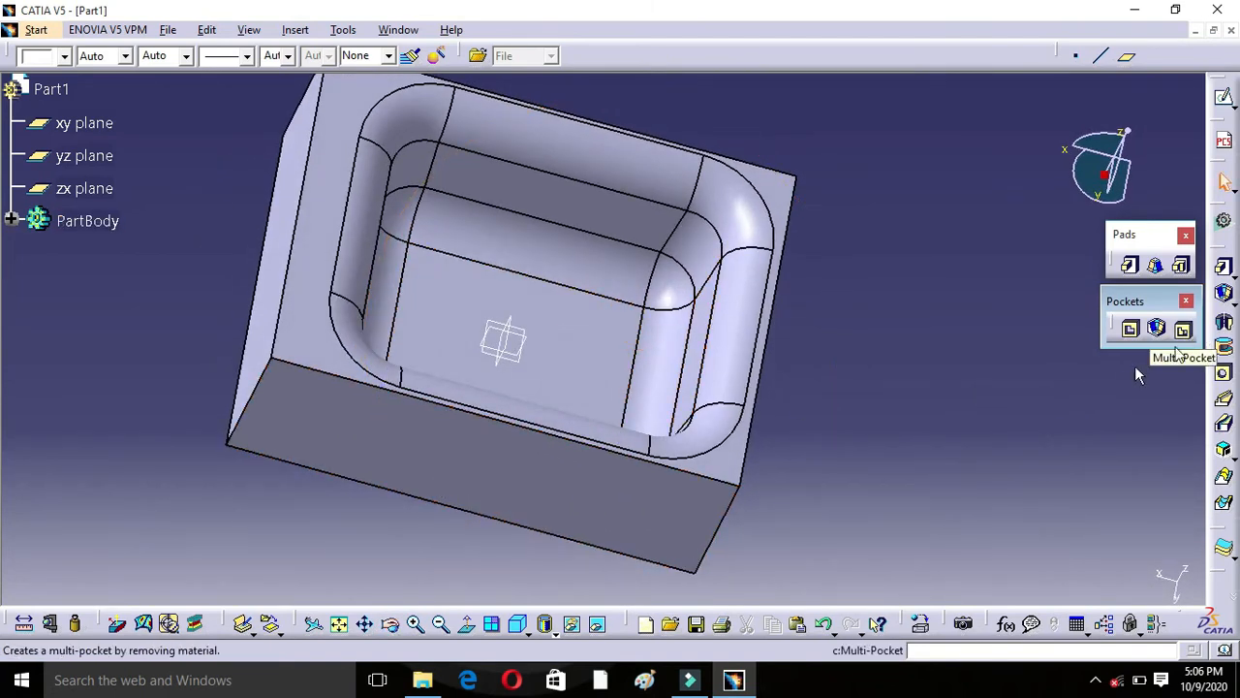
key(ctrl+z)
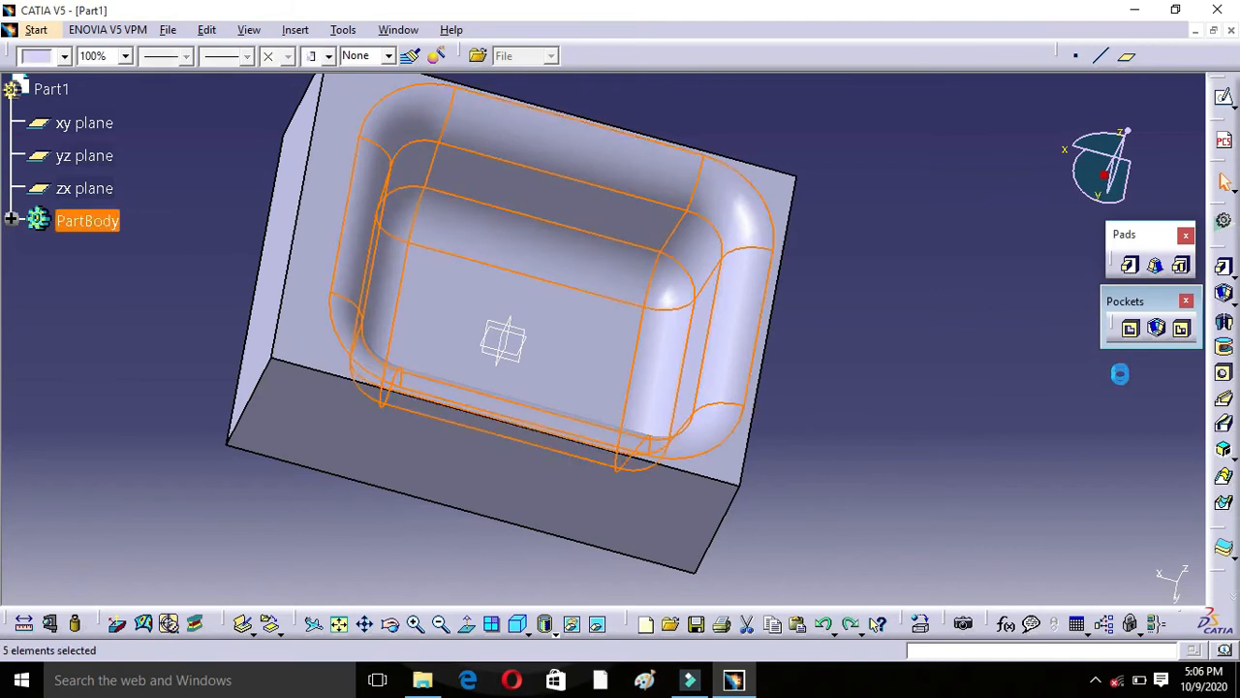
key(ctrl+z)
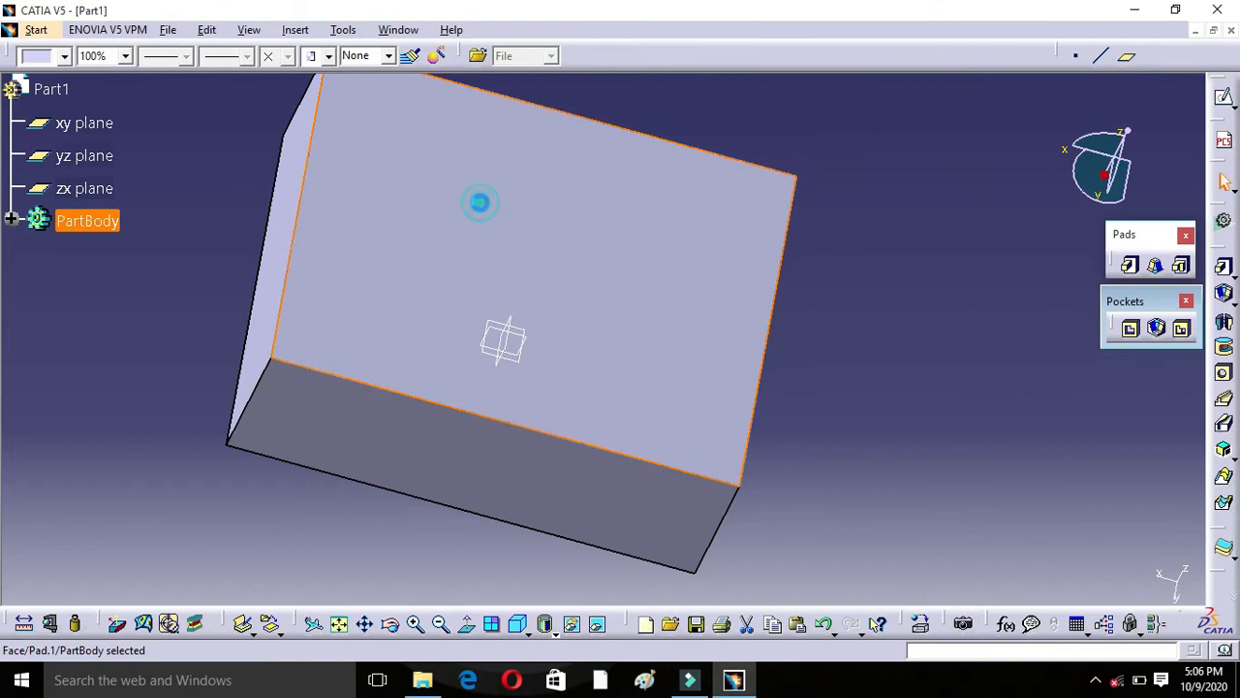
- Sketch a rectangle about 25.5 mm wide and a circle about 10.8 mm in radius, side by side, on the block's top face
click(1223, 98)
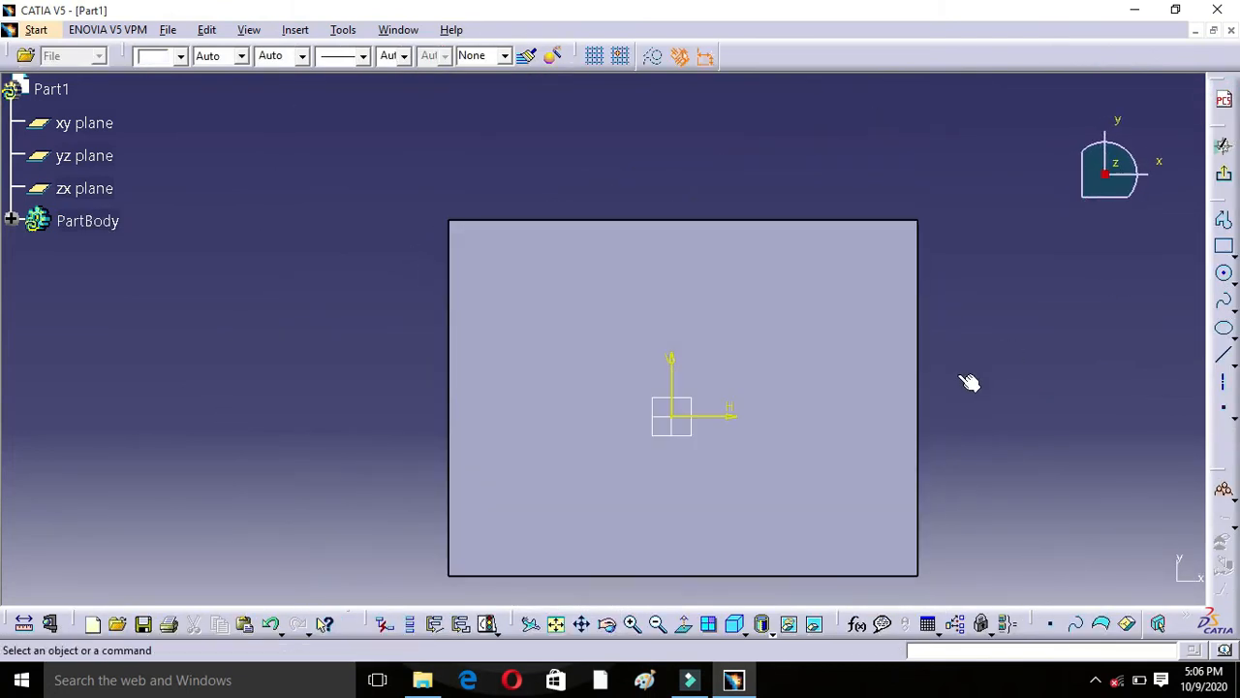
click(1222, 247)
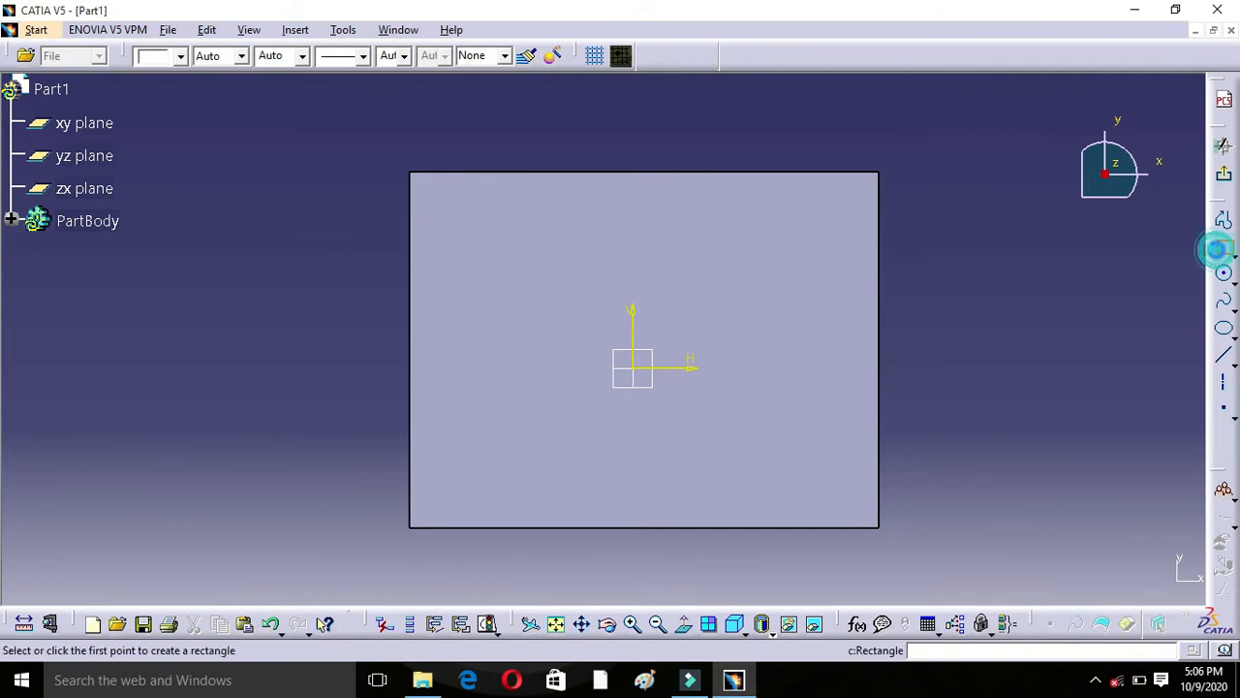
click(495, 238)
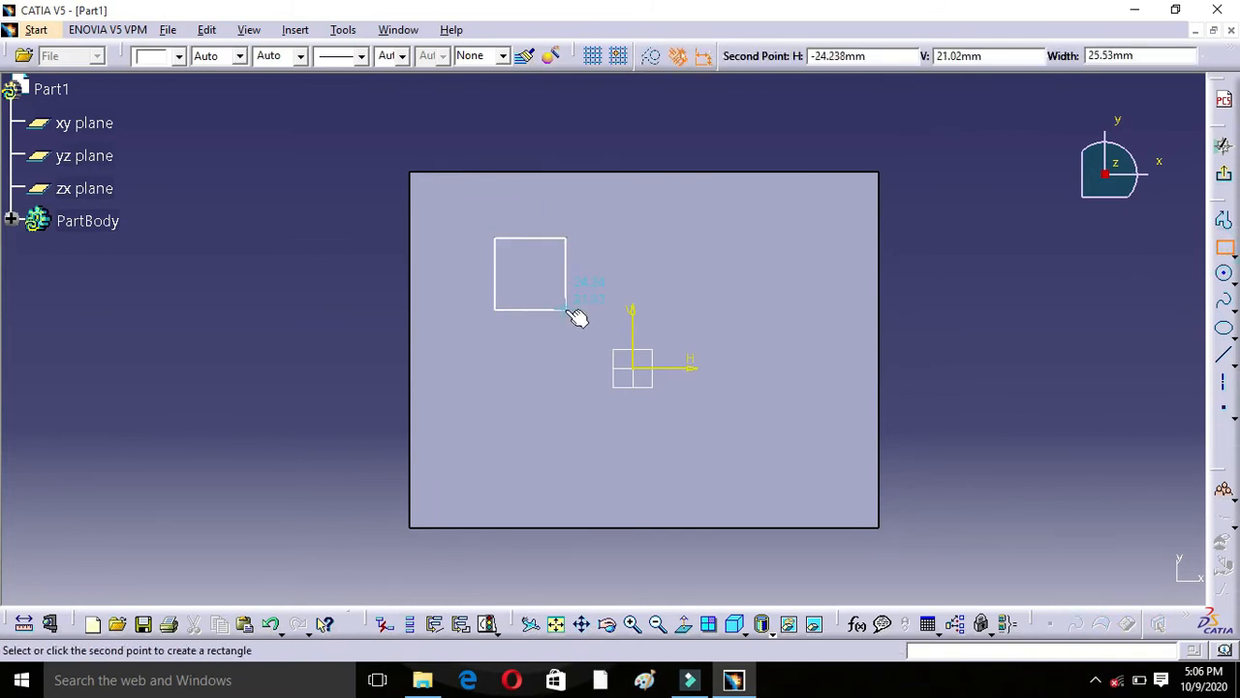
click(567, 311)
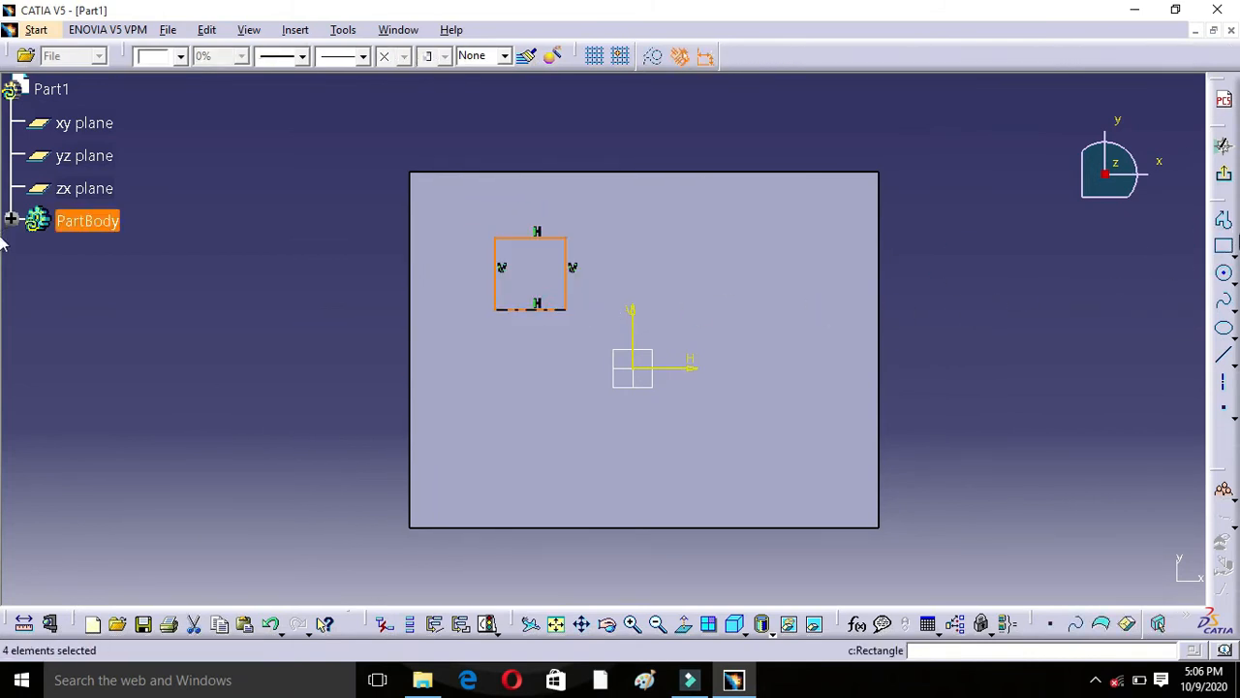
click(1224, 273)
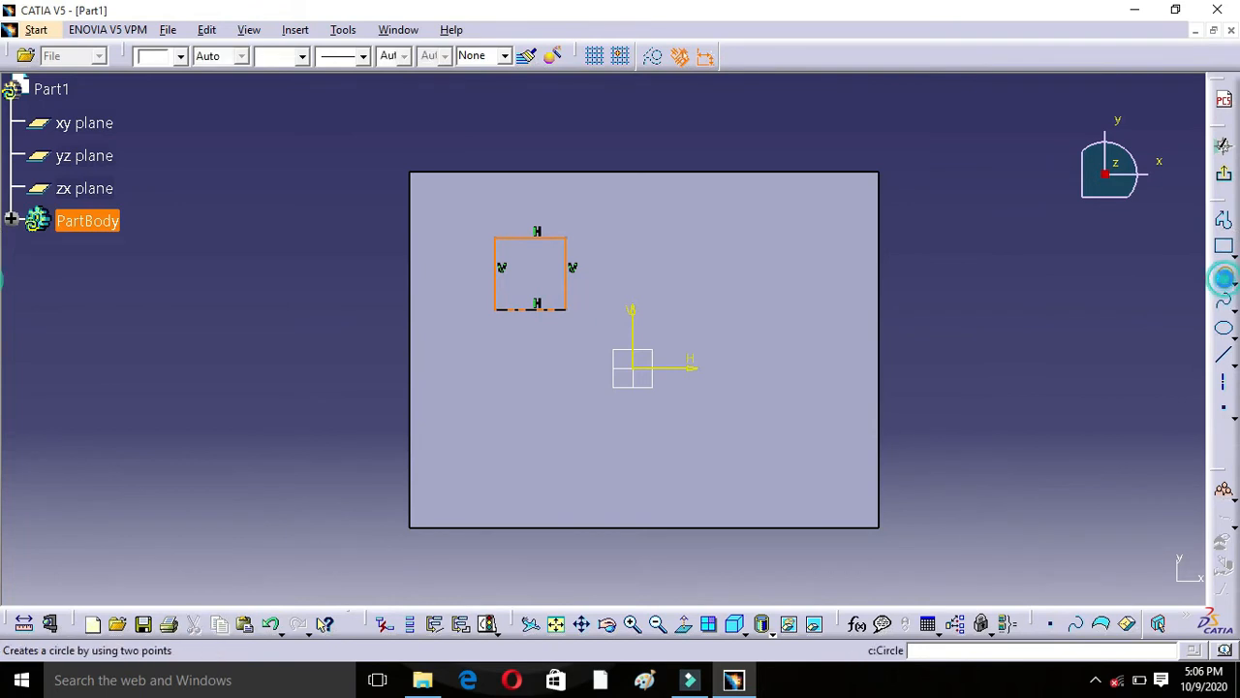
click(747, 282)
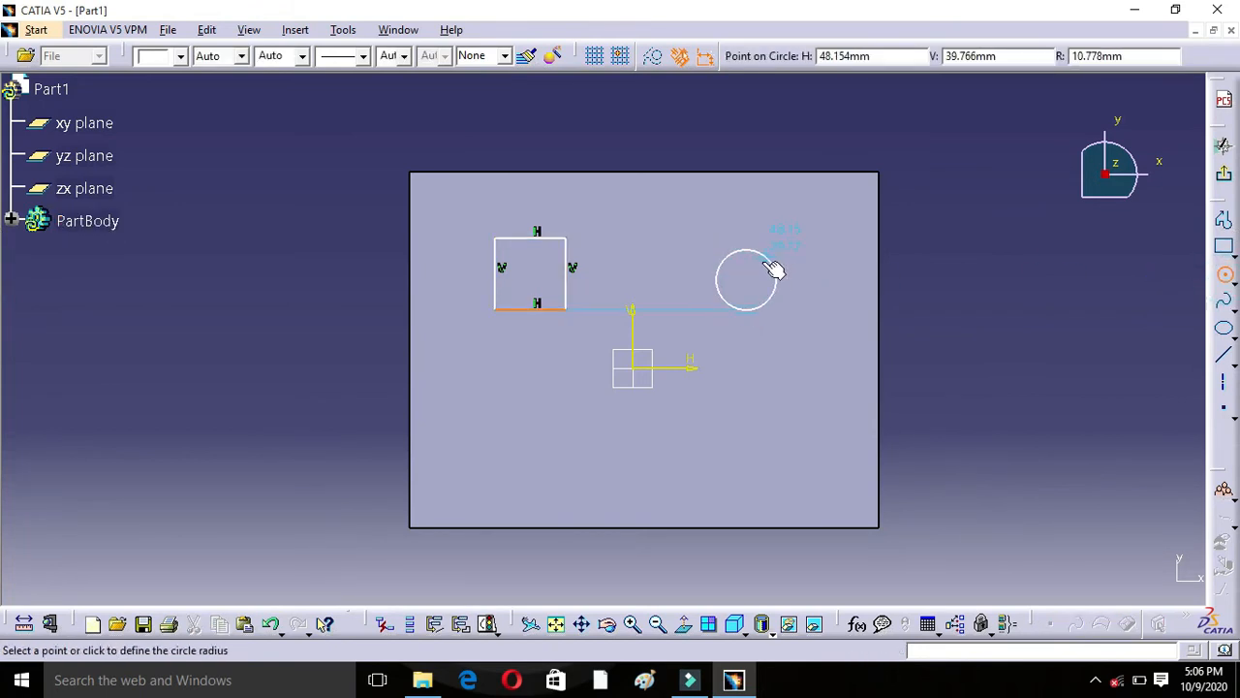
click(777, 259)
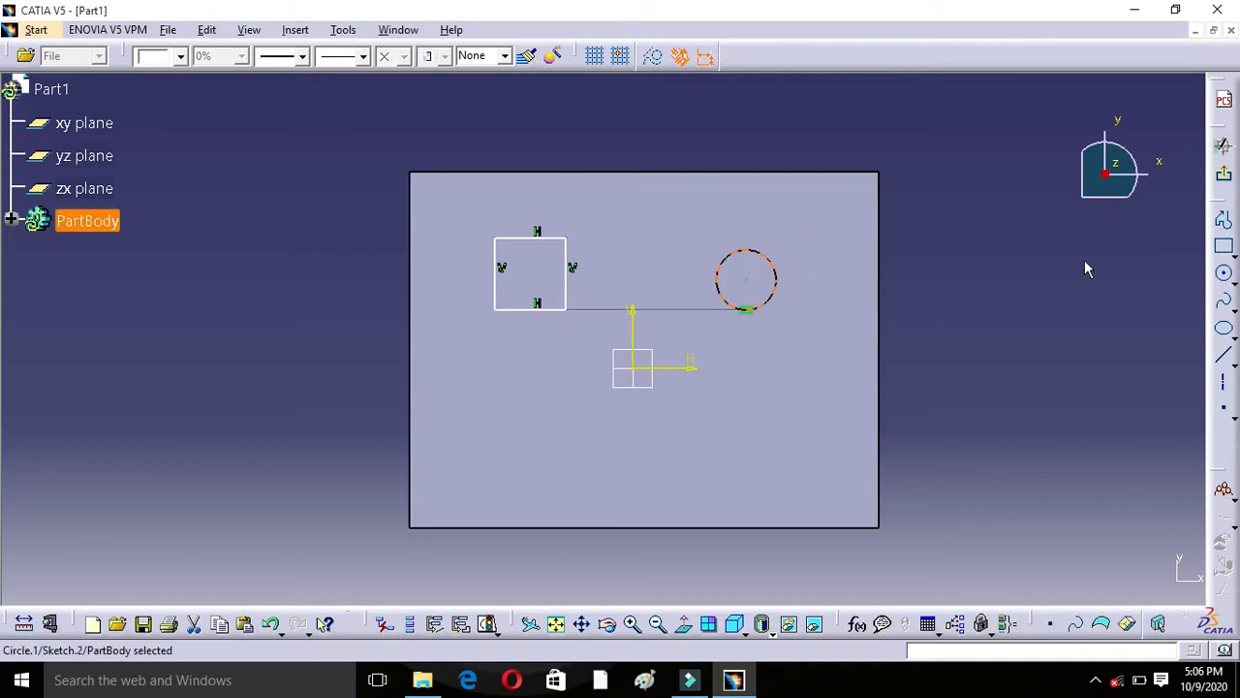
- Sketch a tilted ellipse below the rectangle, centred at about H -40 mm, V -34 mm
click(1225, 332)
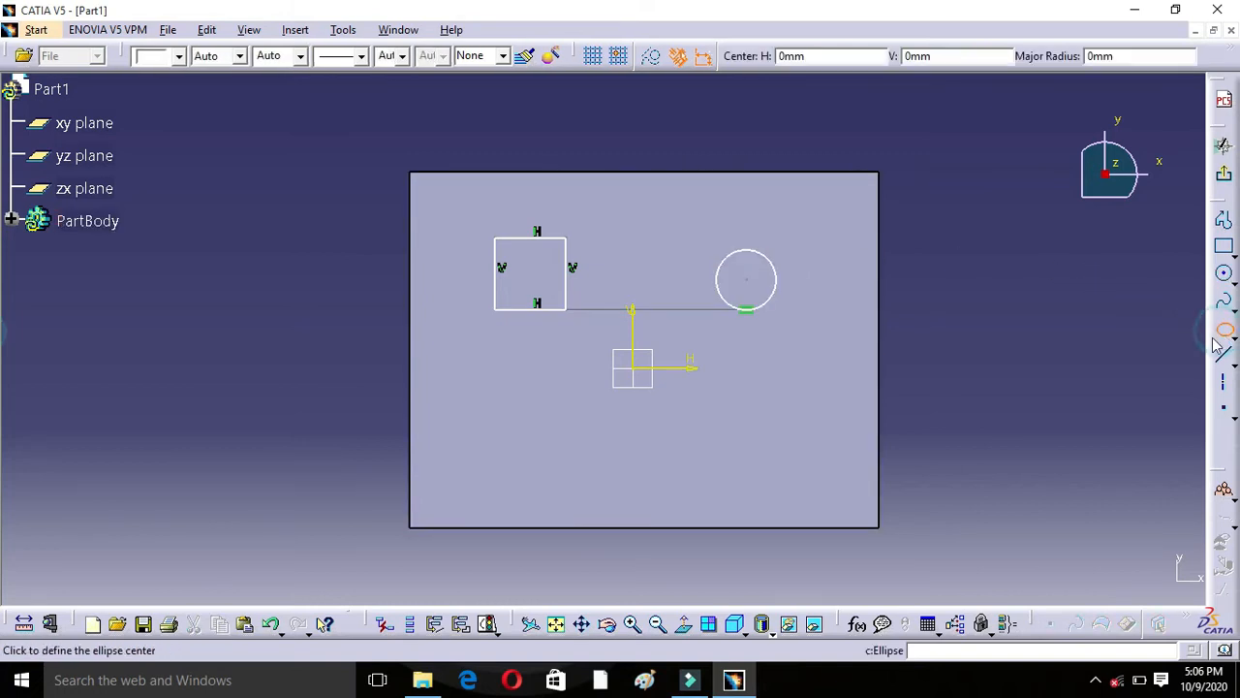
click(524, 463)
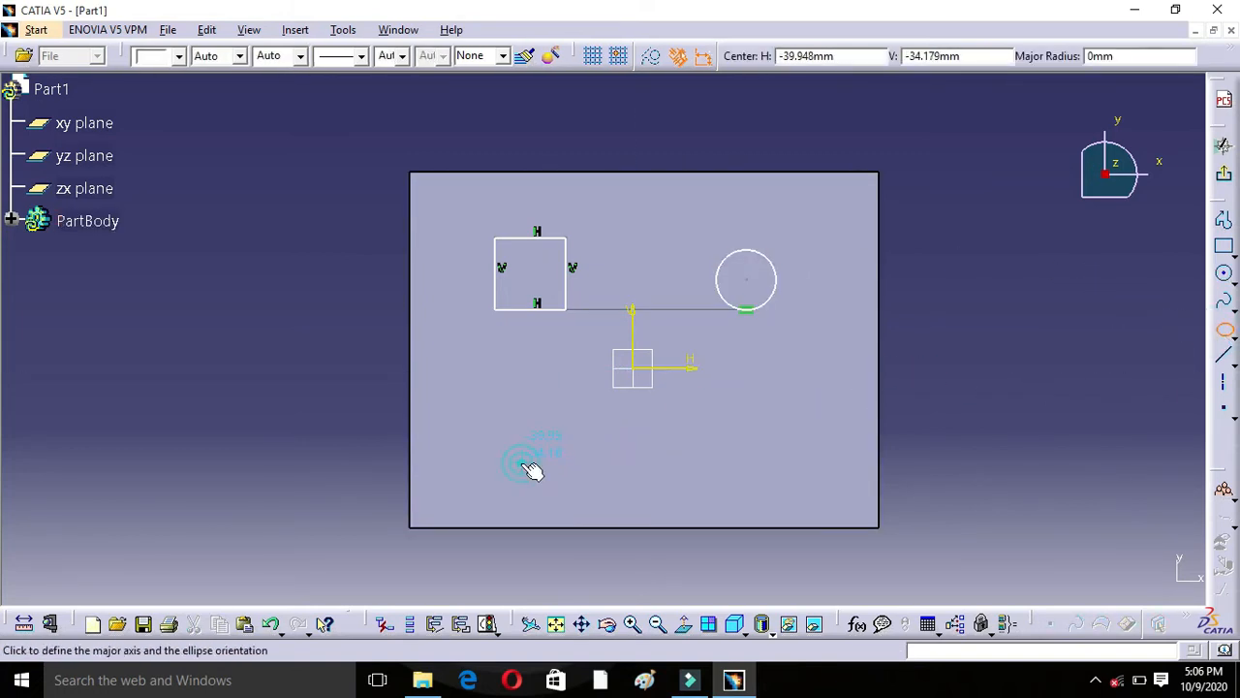
click(568, 433)
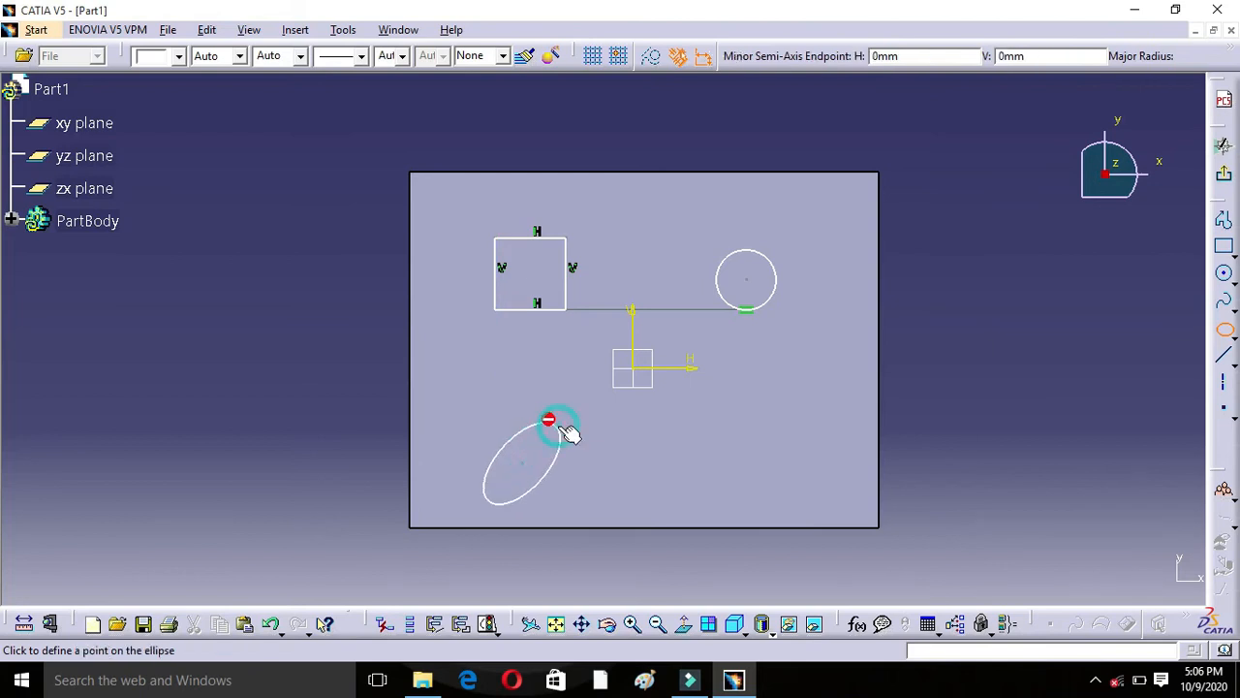
click(555, 491)
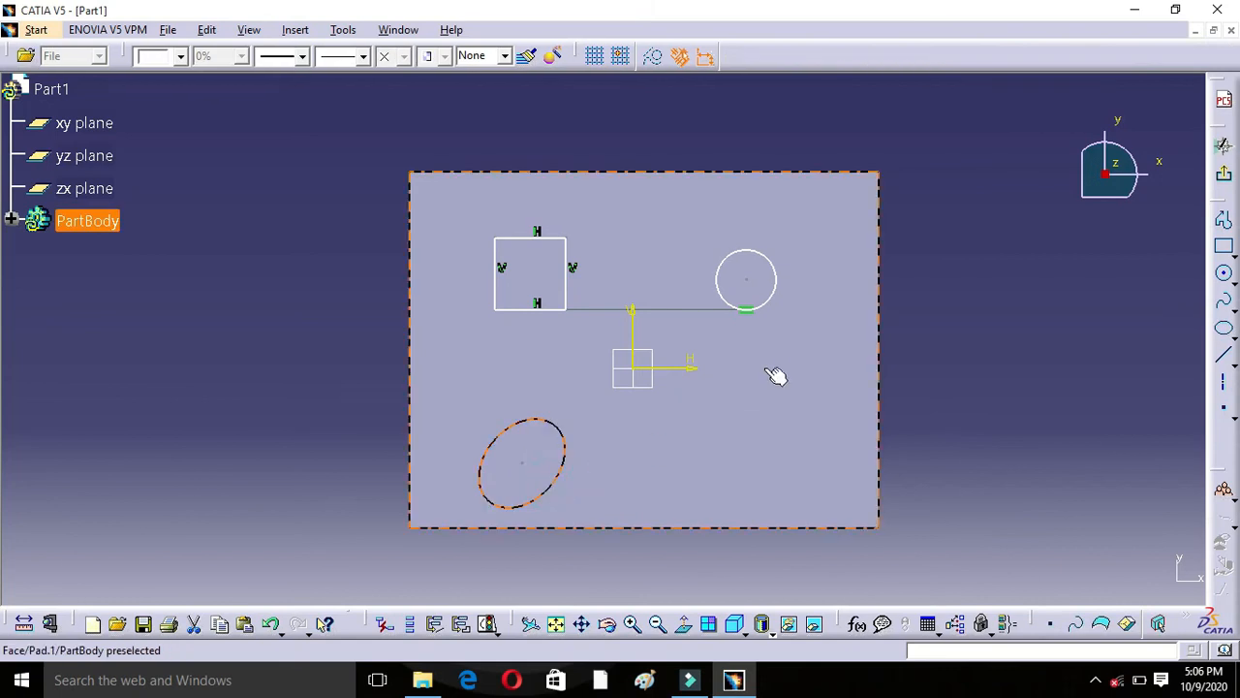
click(1146, 370)
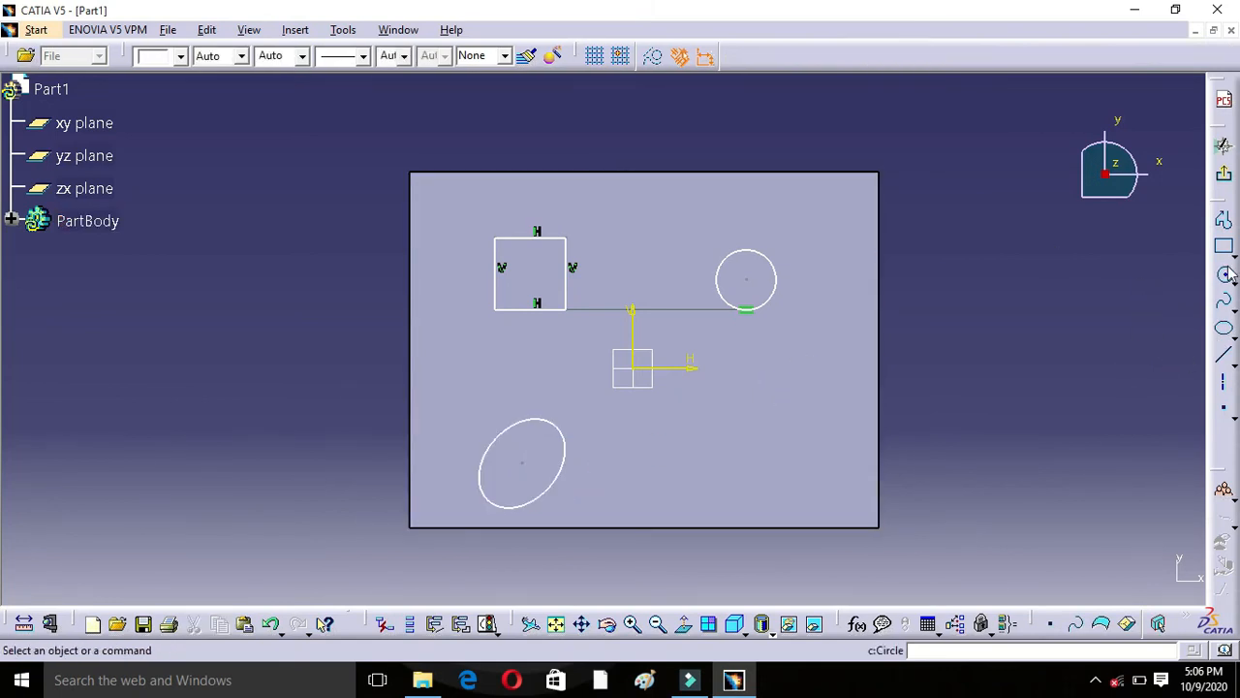
- Sketch a hexagon below the circle, level with the ellipse's centre, and exit the sketch
click(1232, 254)
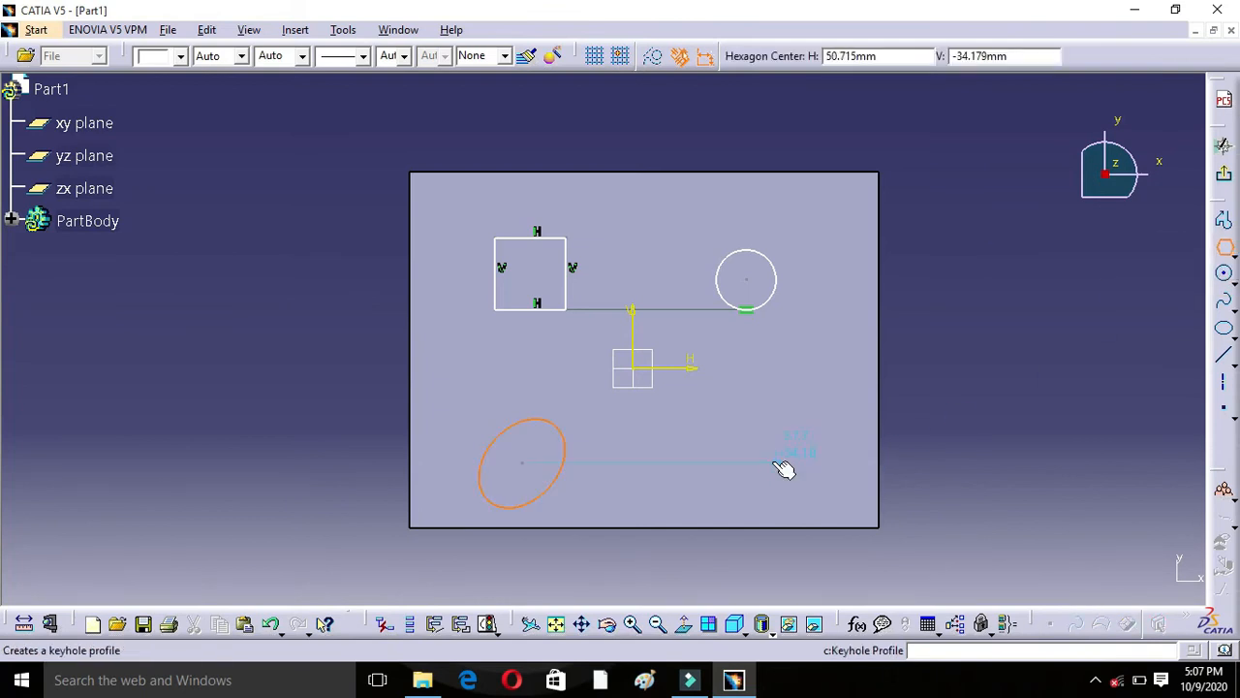
click(772, 457)
click(783, 433)
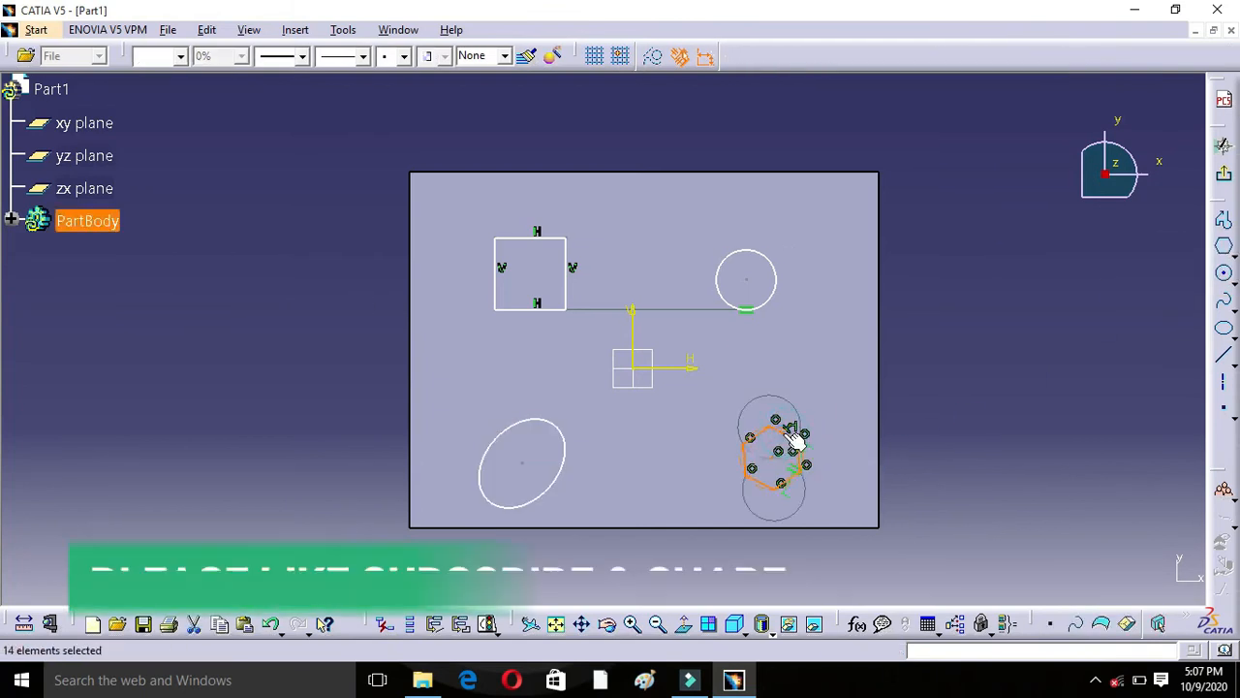
click(1225, 180)
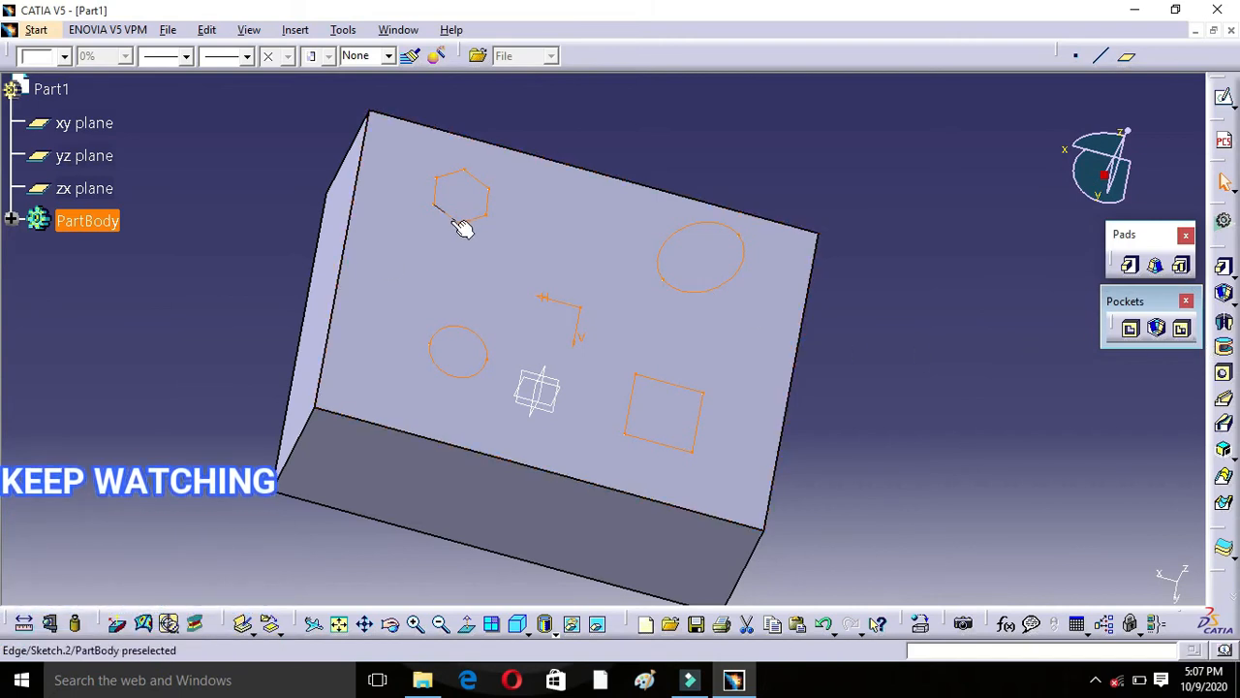
- Start a Multi-Pocket from the four-profile sketch and set the rectangle domain's depth to 15 mm
click(1182, 331)
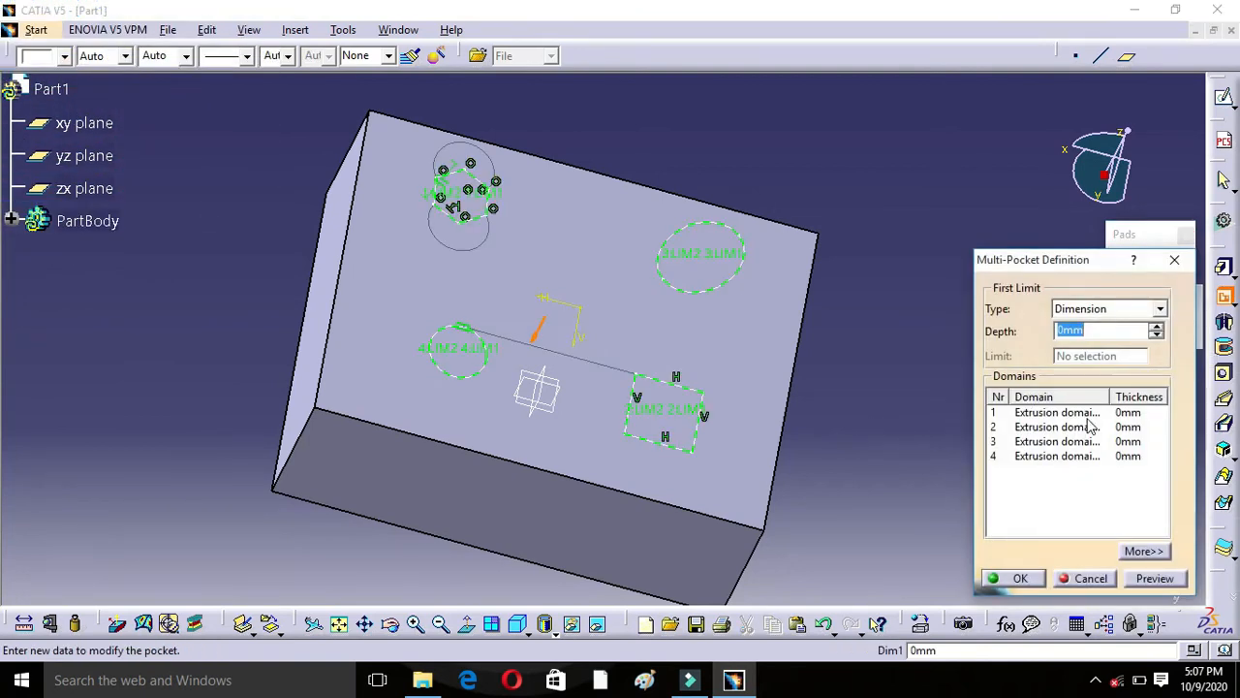
drag(1086, 260, 1086, 363)
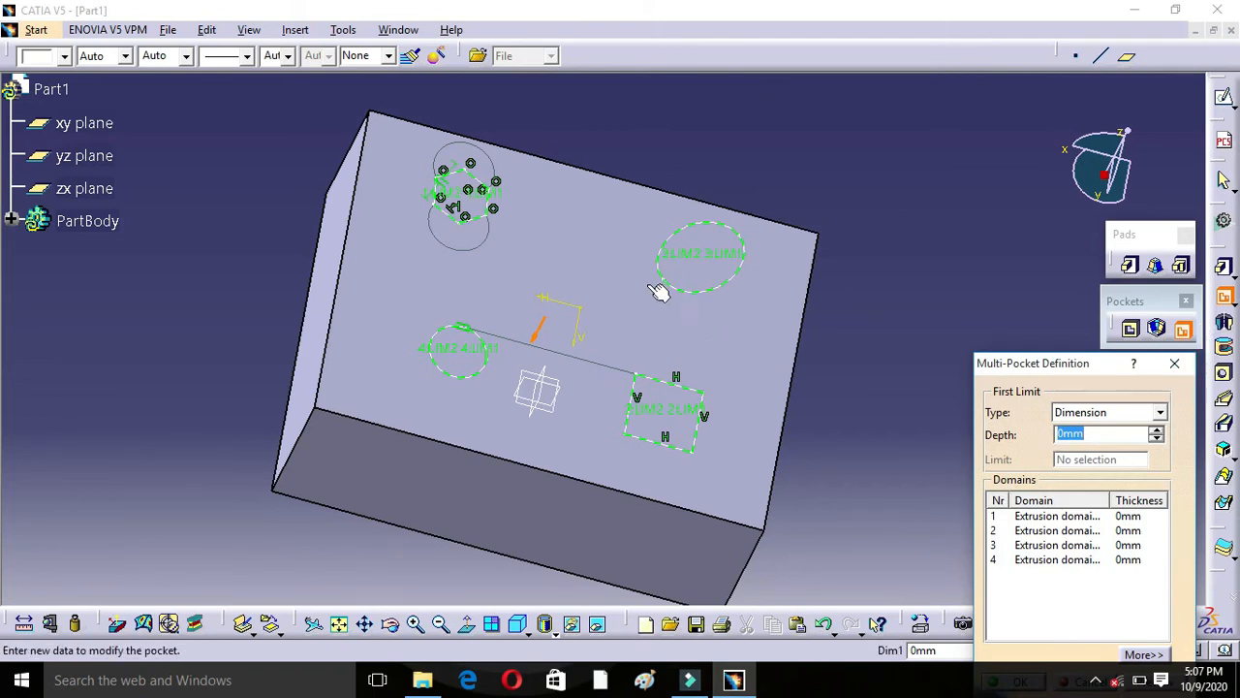
click(394, 623)
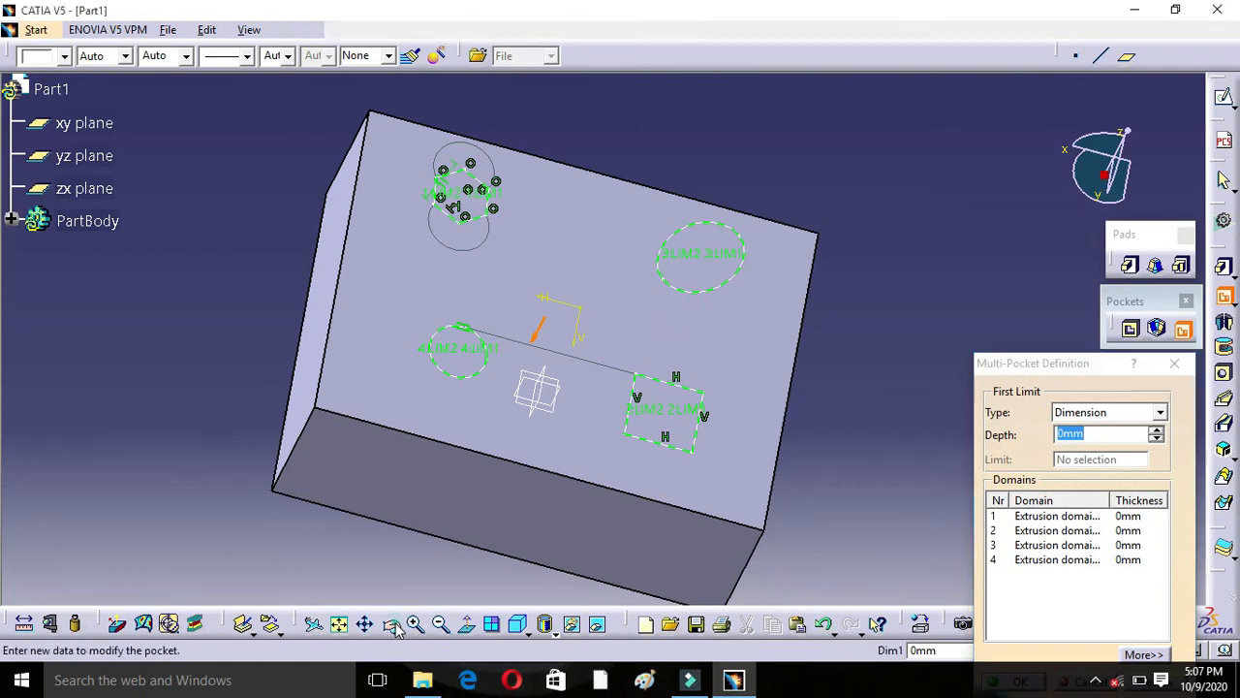
drag(794, 402, 742, 241)
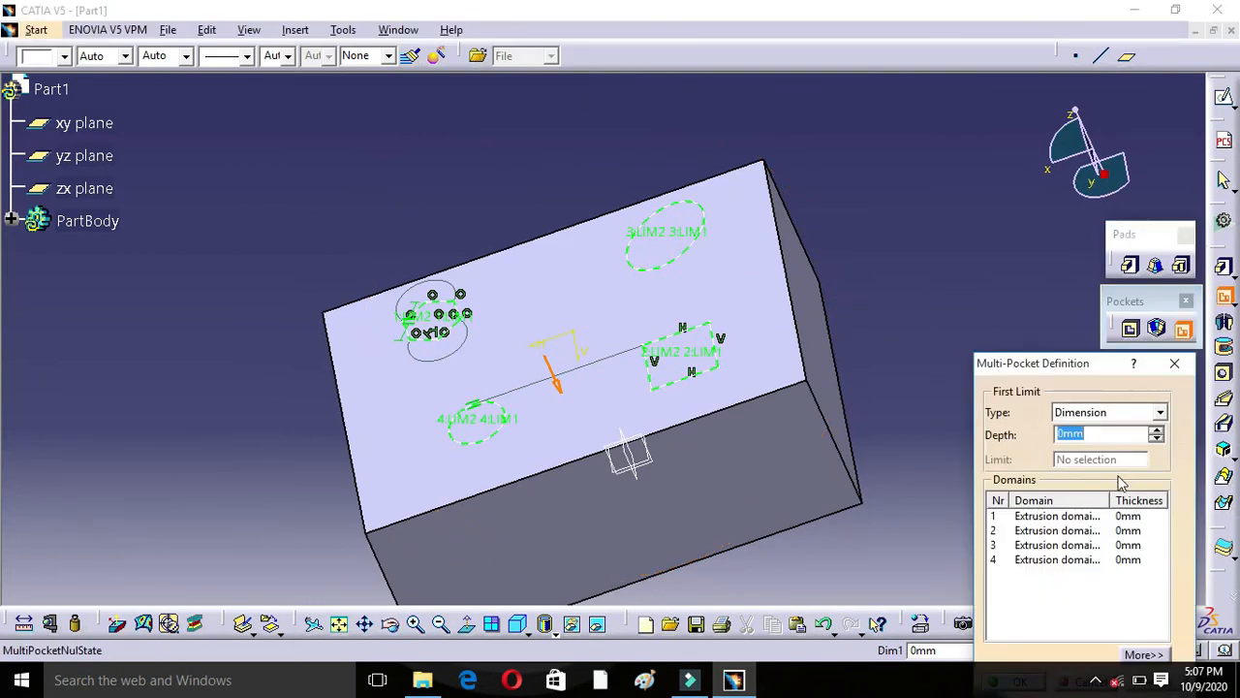
click(1111, 530)
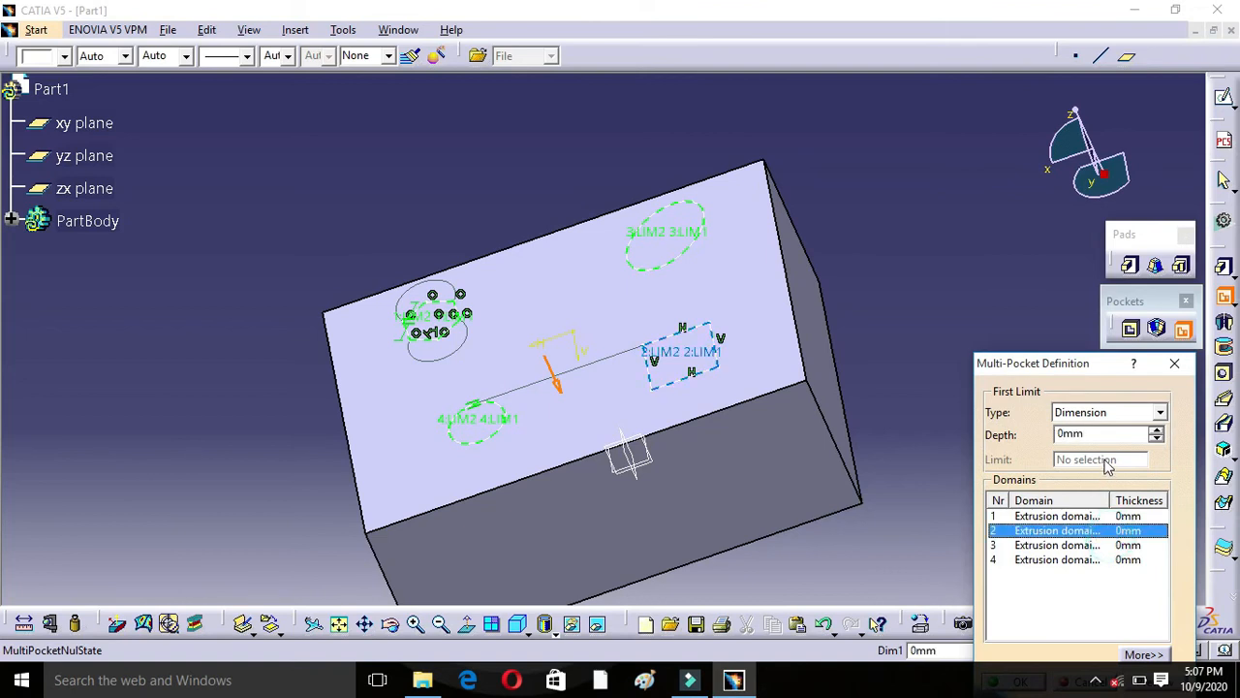
double_click(1055, 437)
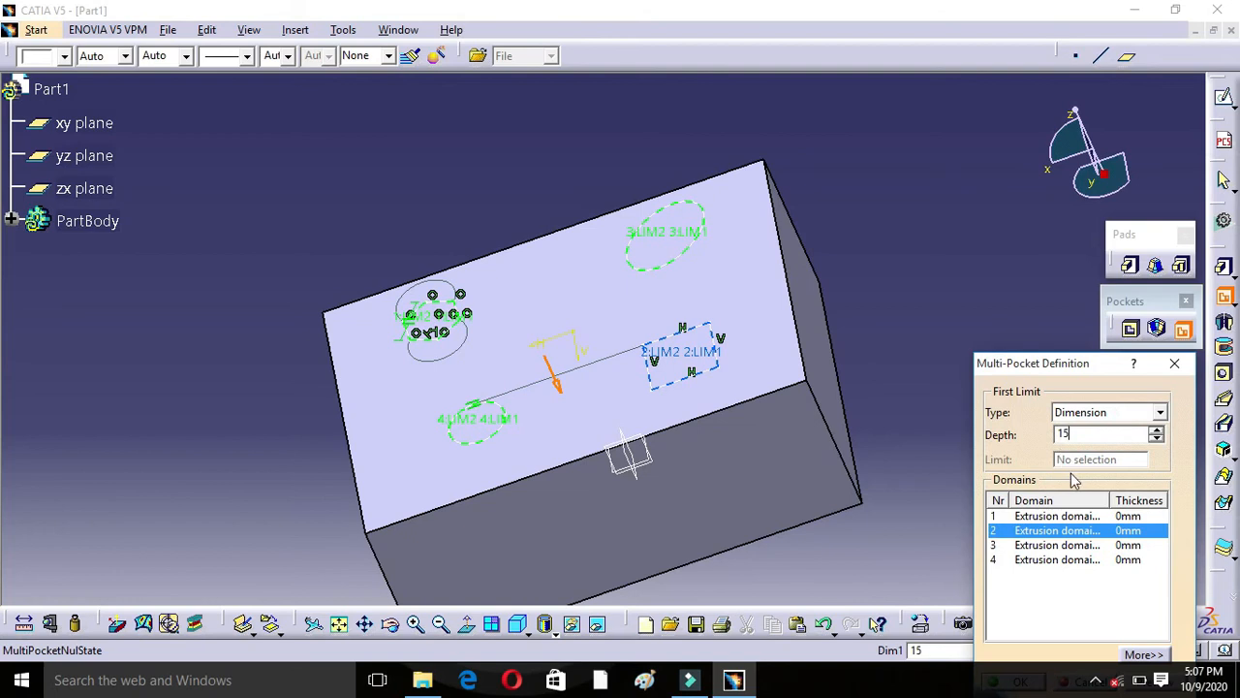
- Set the multi-pocket depths to 10 mm for the ellipse, 5 mm for the circle and 20 mm for the hexagon
click(1124, 545)
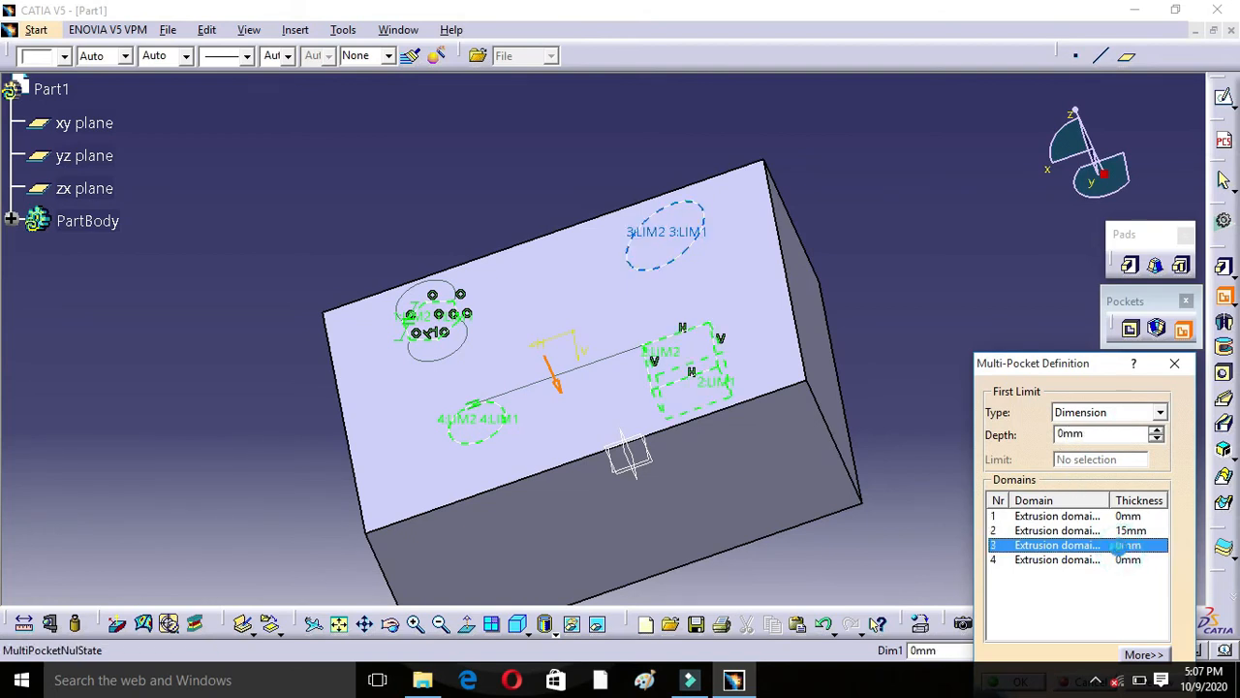
double_click(1055, 433)
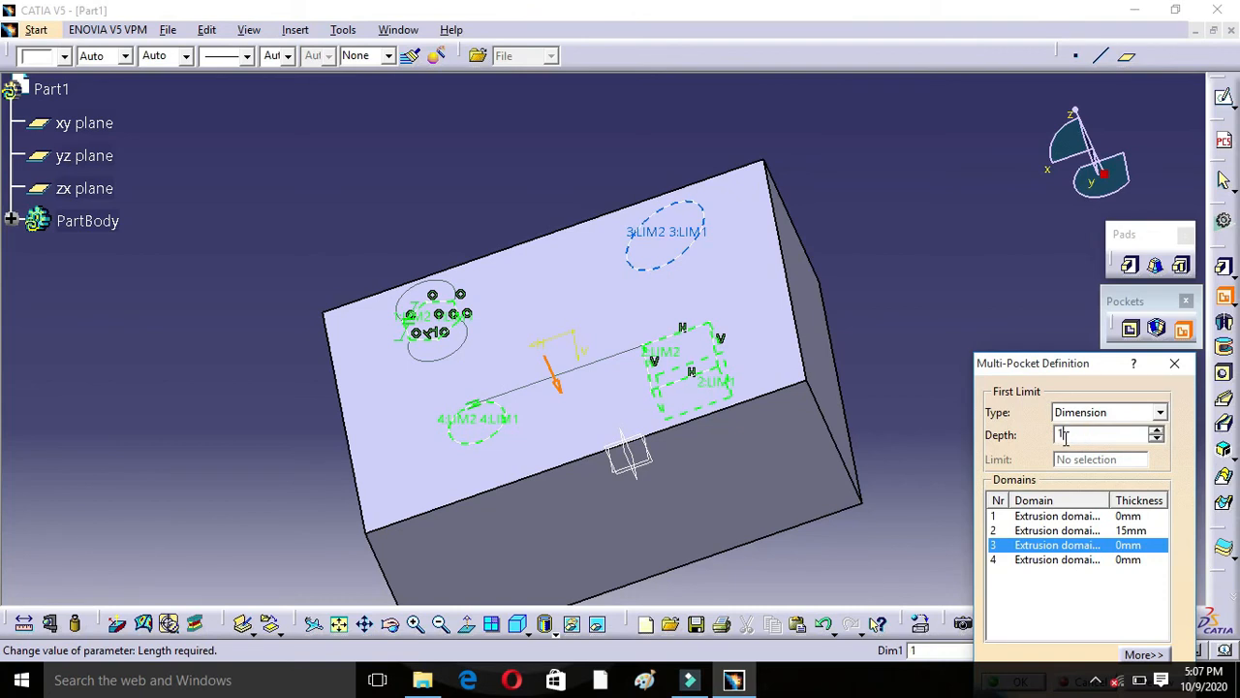
click(902, 573)
click(1135, 562)
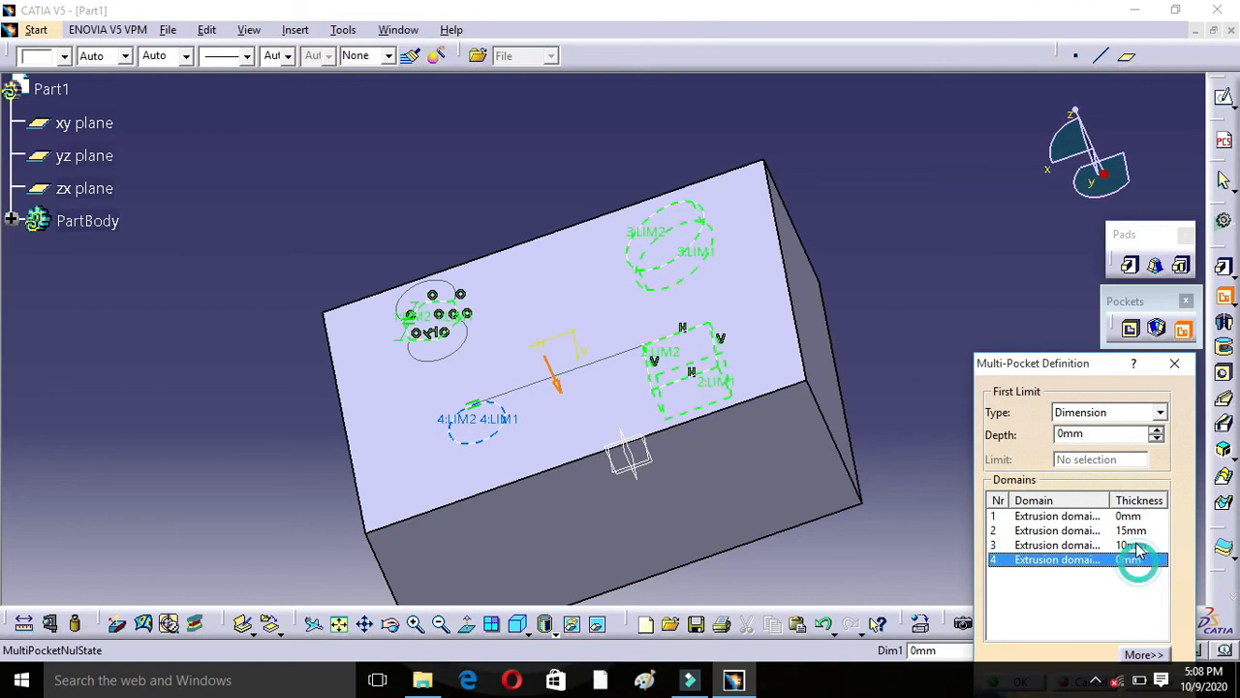
double_click(1095, 435)
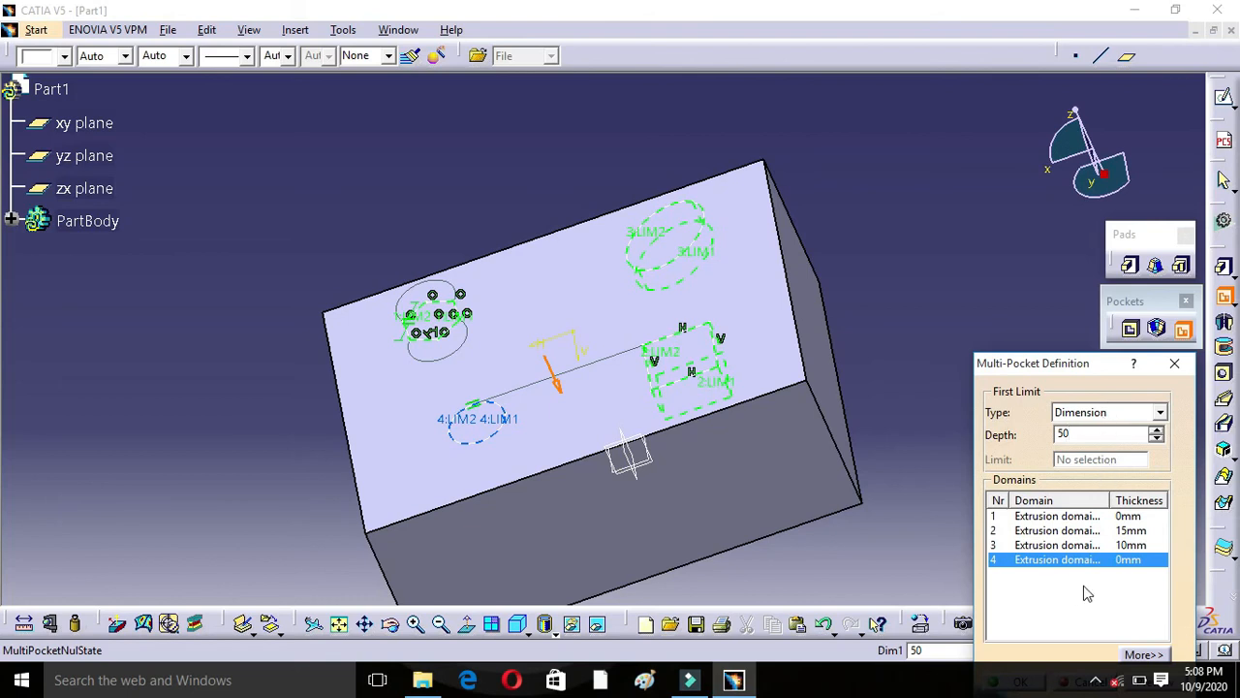
click(926, 551)
click(1121, 516)
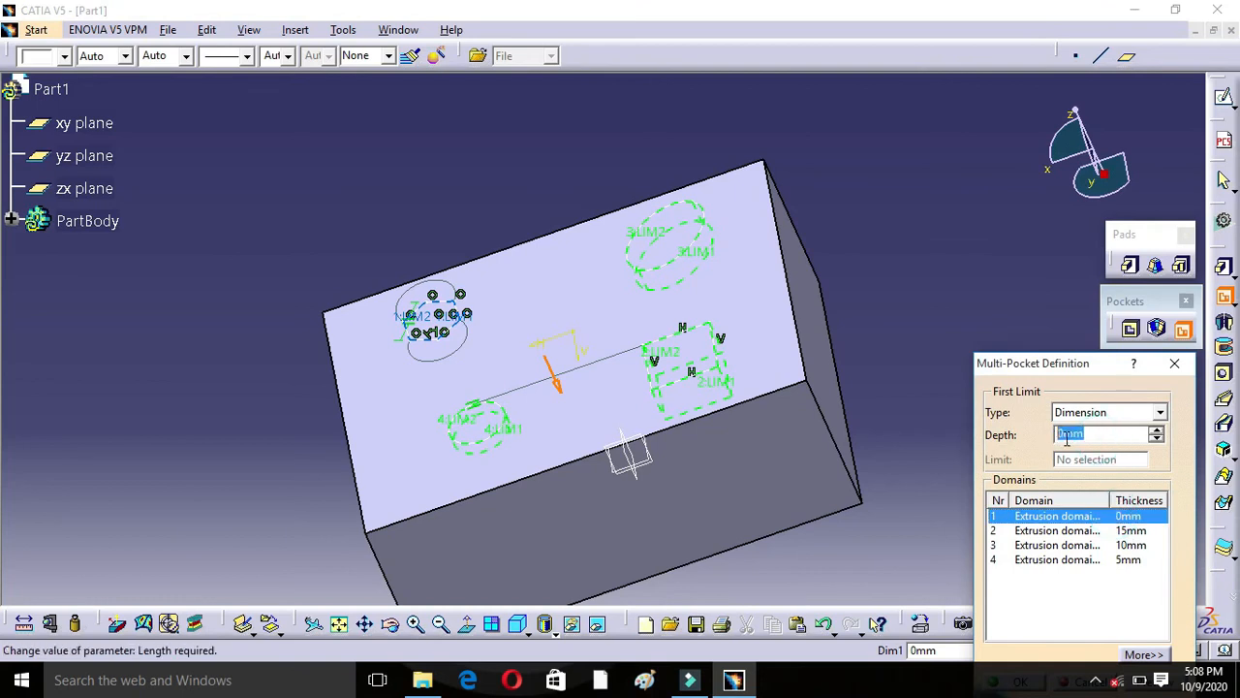
text(20)
click(916, 557)
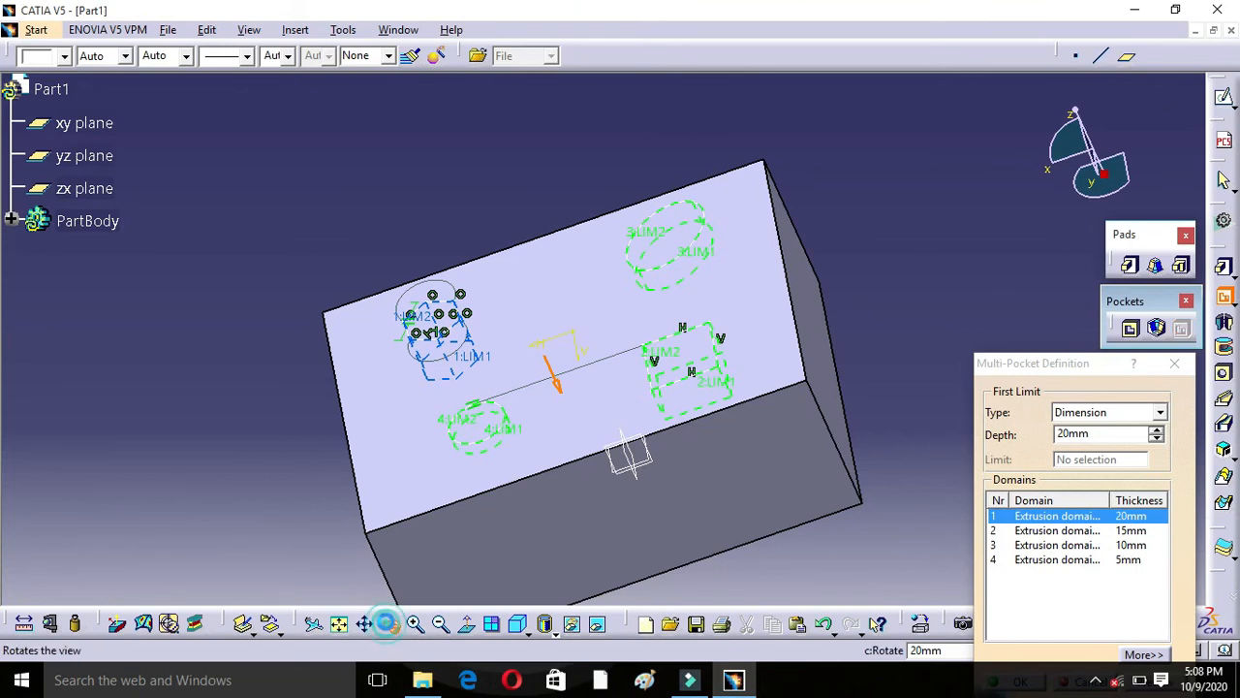
- Pull the pocket limits deeper in the model to about 39 mm for the rectangle, 50 mm for the hexagon and 42 mm for the ellipse
click(387, 623)
drag(629, 581, 562, 552)
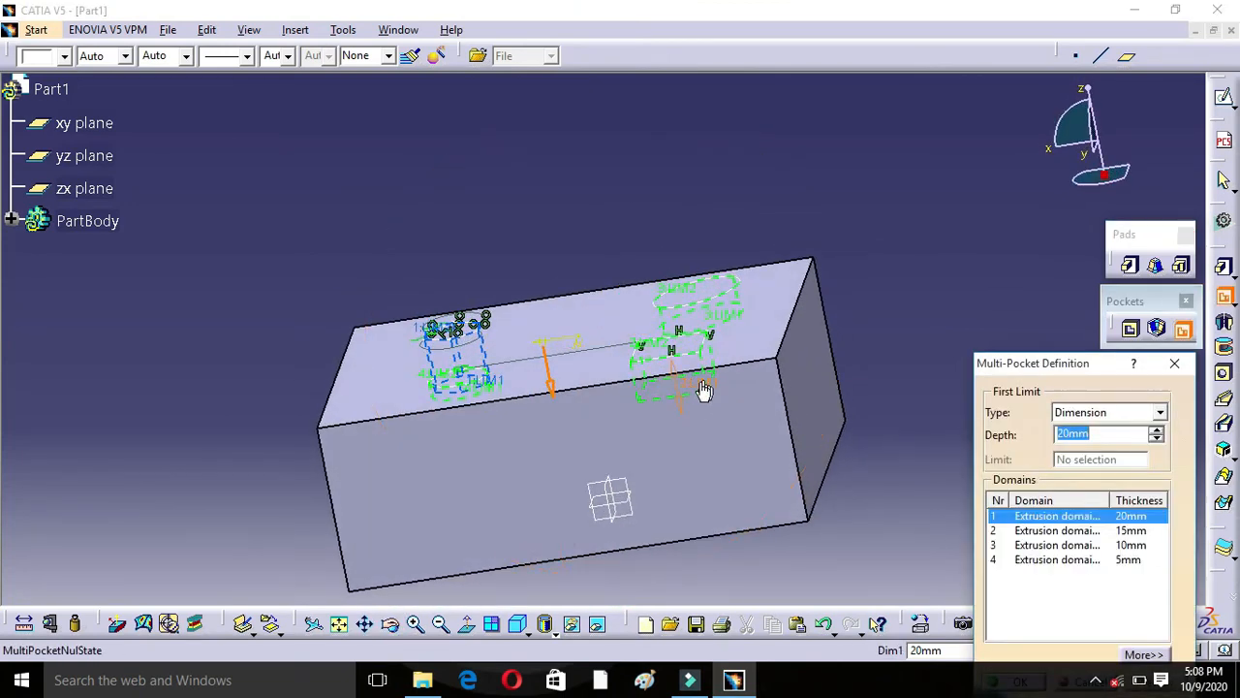
click(705, 389)
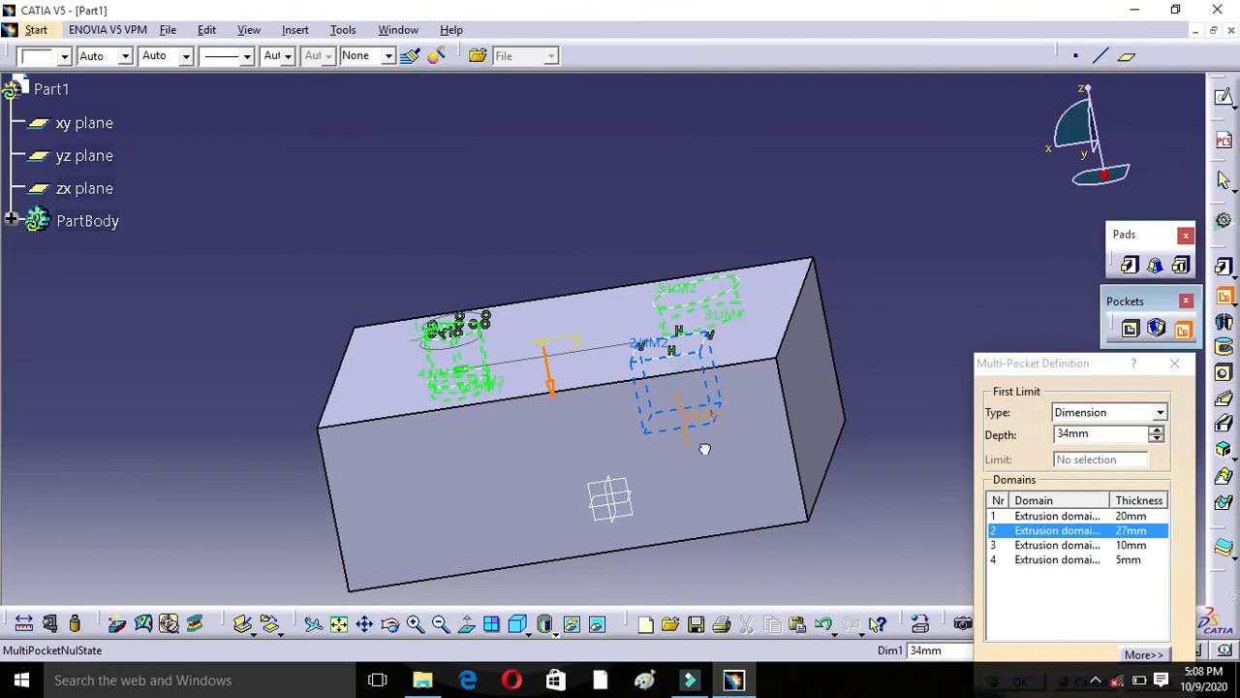
click(497, 379)
drag(501, 410, 516, 456)
click(731, 318)
drag(742, 377, 747, 398)
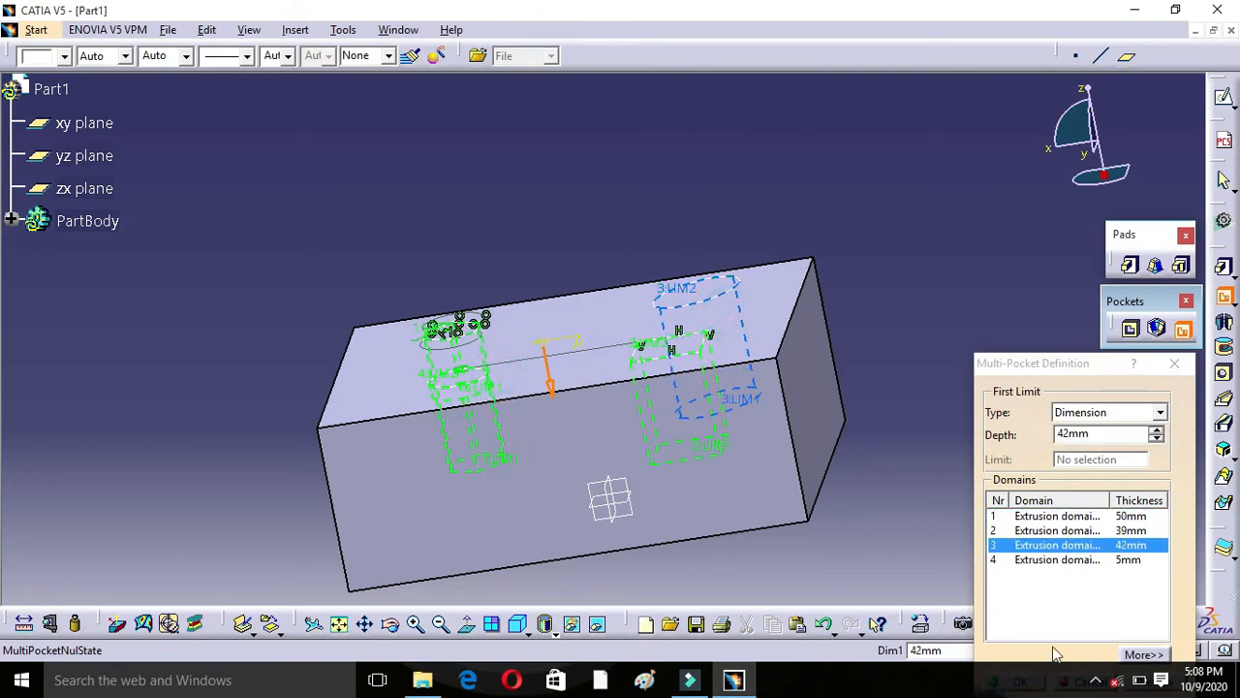
- Create the multi-pocket and inspect the four cuts in the block's top face
drag(1002, 365, 1017, 290)
click(1037, 608)
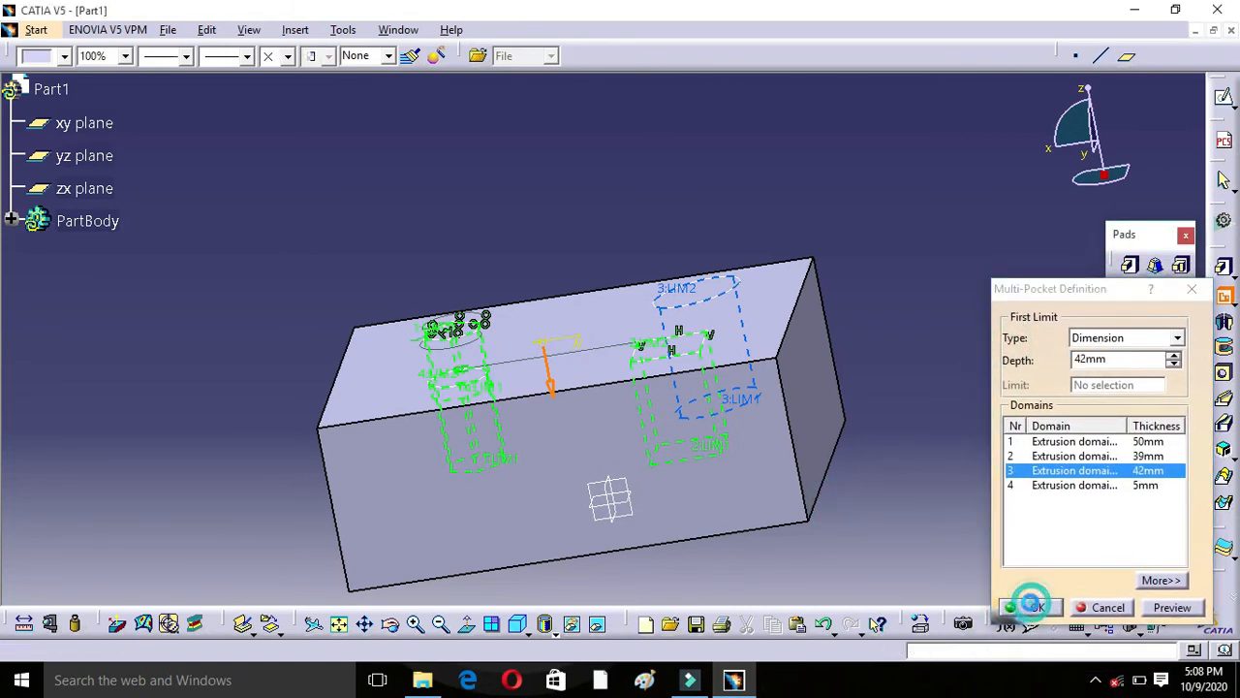
click(390, 623)
drag(513, 184, 562, 308)
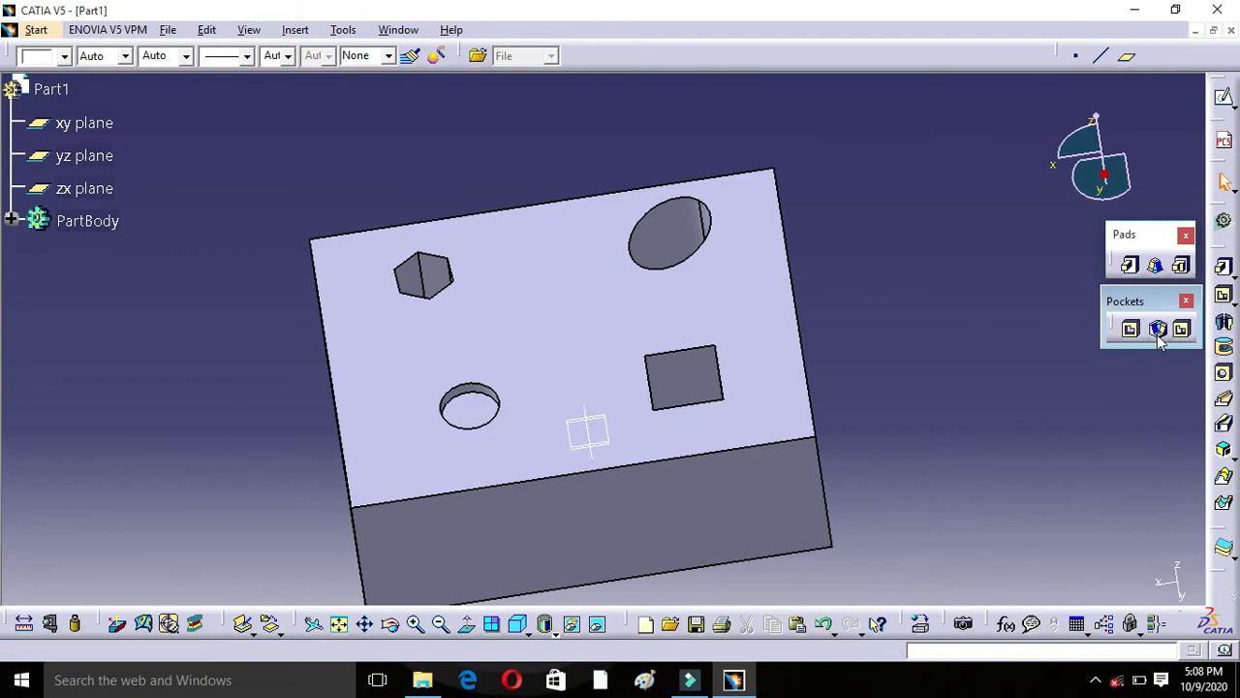
- Start a sketch on the block's top face and draw a large rectangle in the empty space beside the block
middle_drag(947, 384, 771, 373)
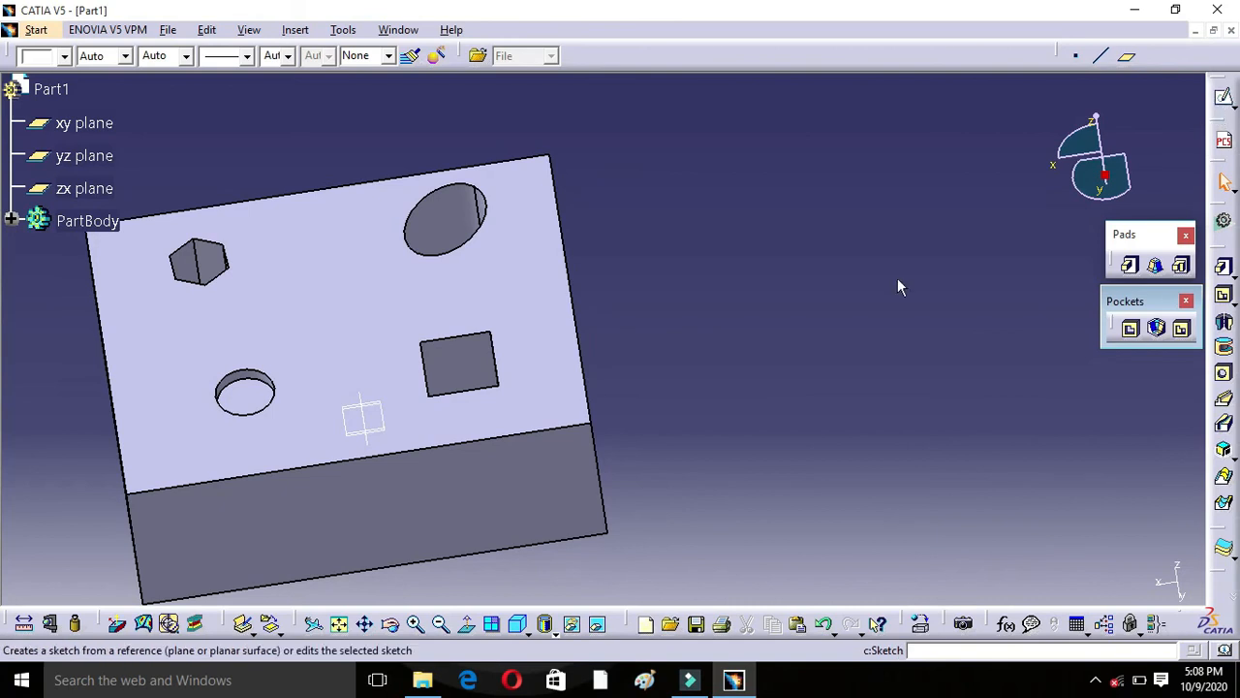
click(545, 306)
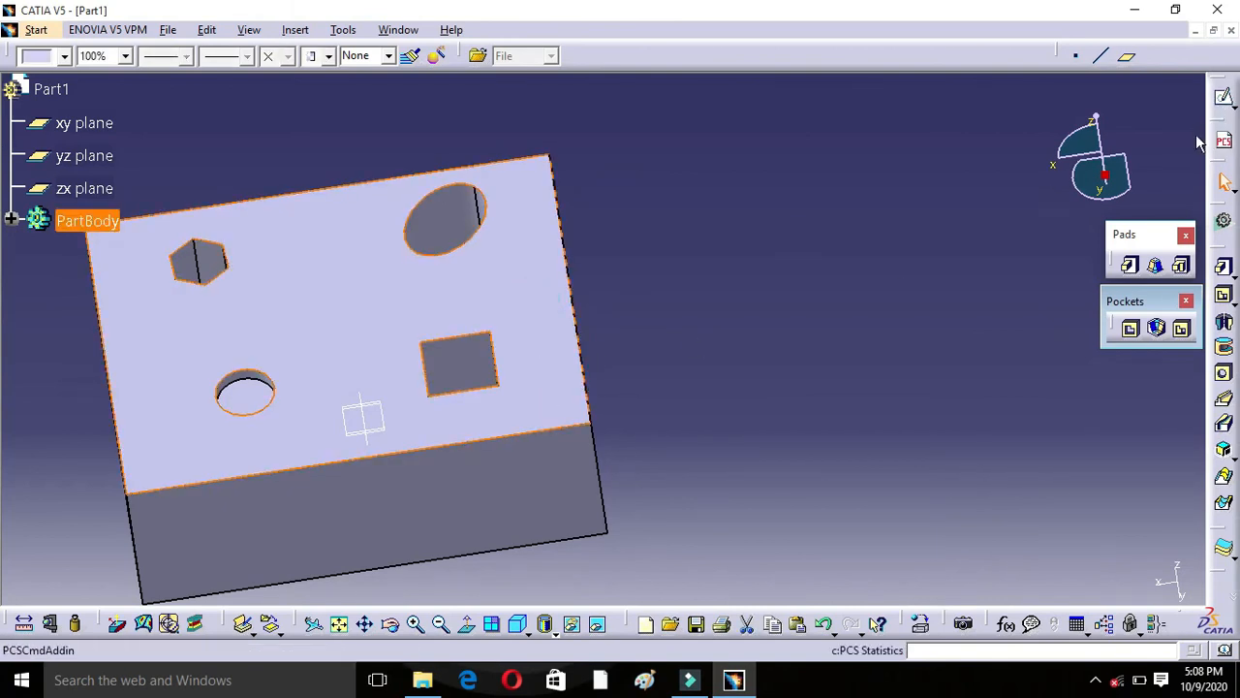
click(1224, 97)
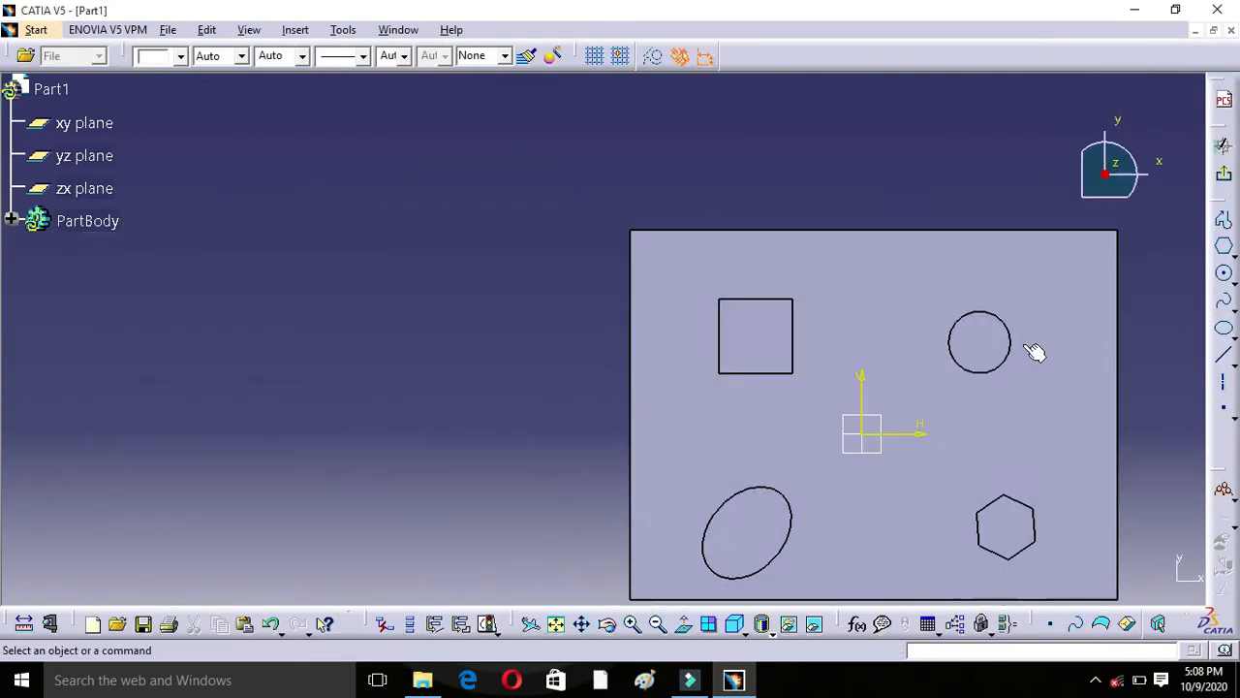
click(1225, 247)
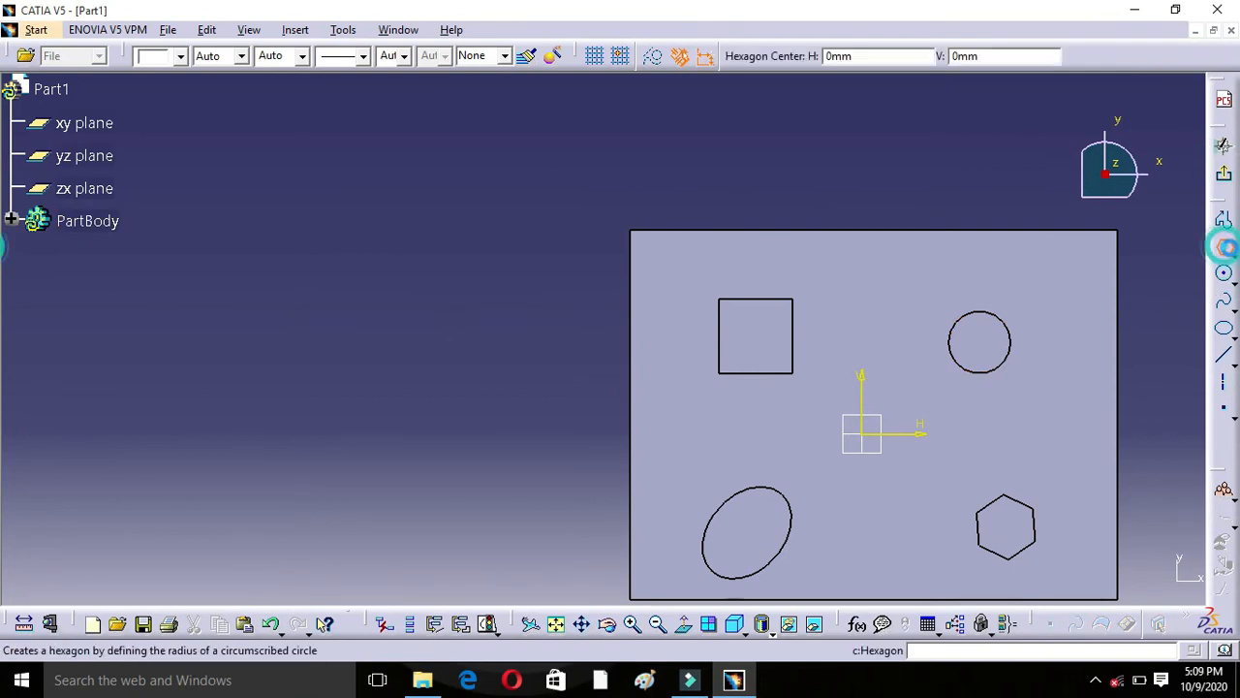
click(1231, 253)
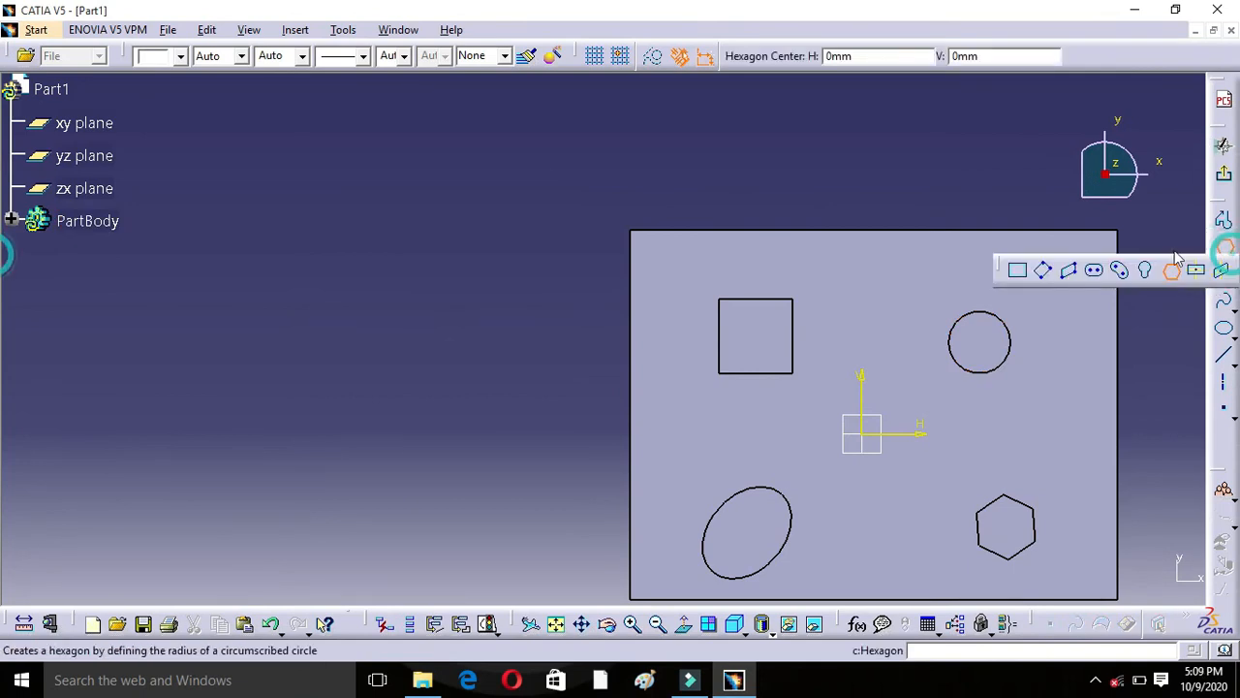
click(1017, 273)
click(306, 238)
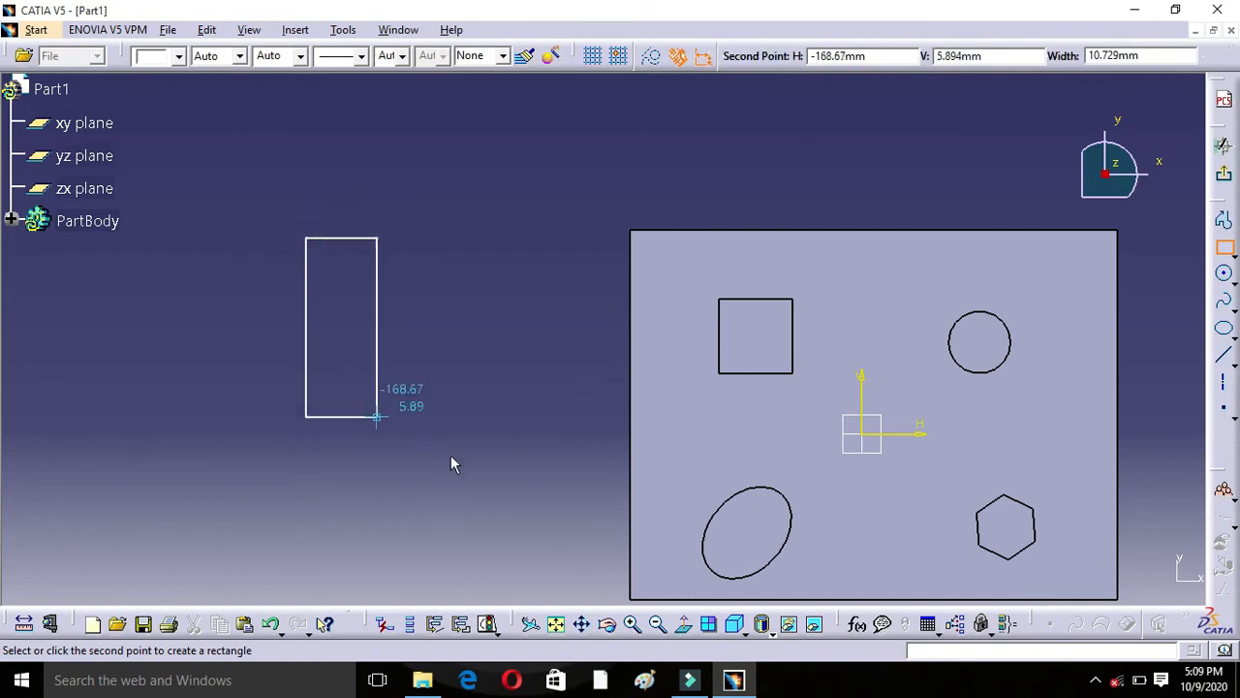
click(548, 509)
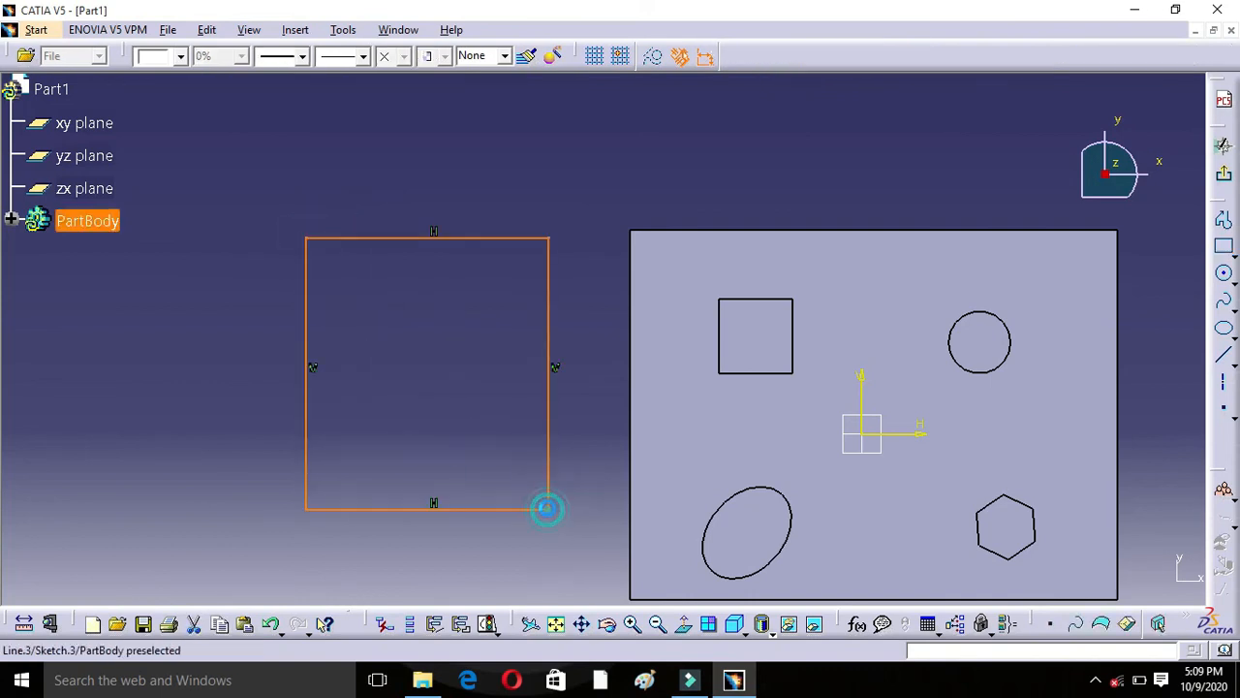
- Leave the sketch and extrude the rectangle as a 62 mm pad to form a second block
click(1223, 175)
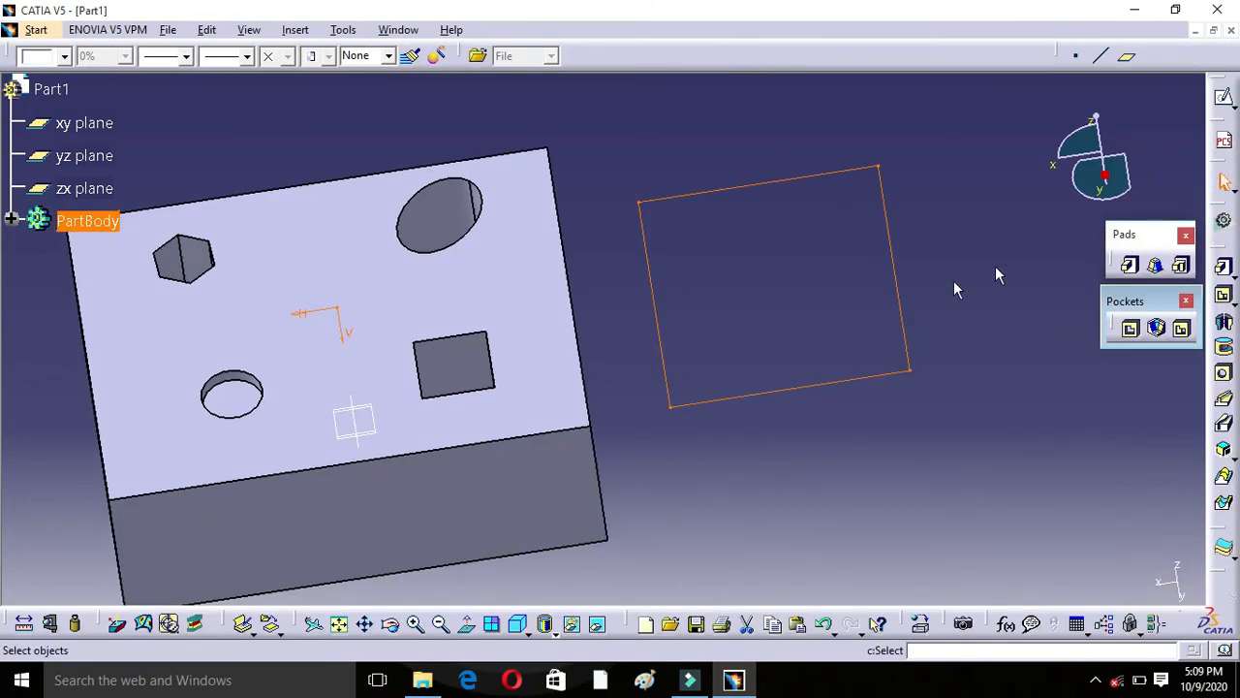
click(1129, 265)
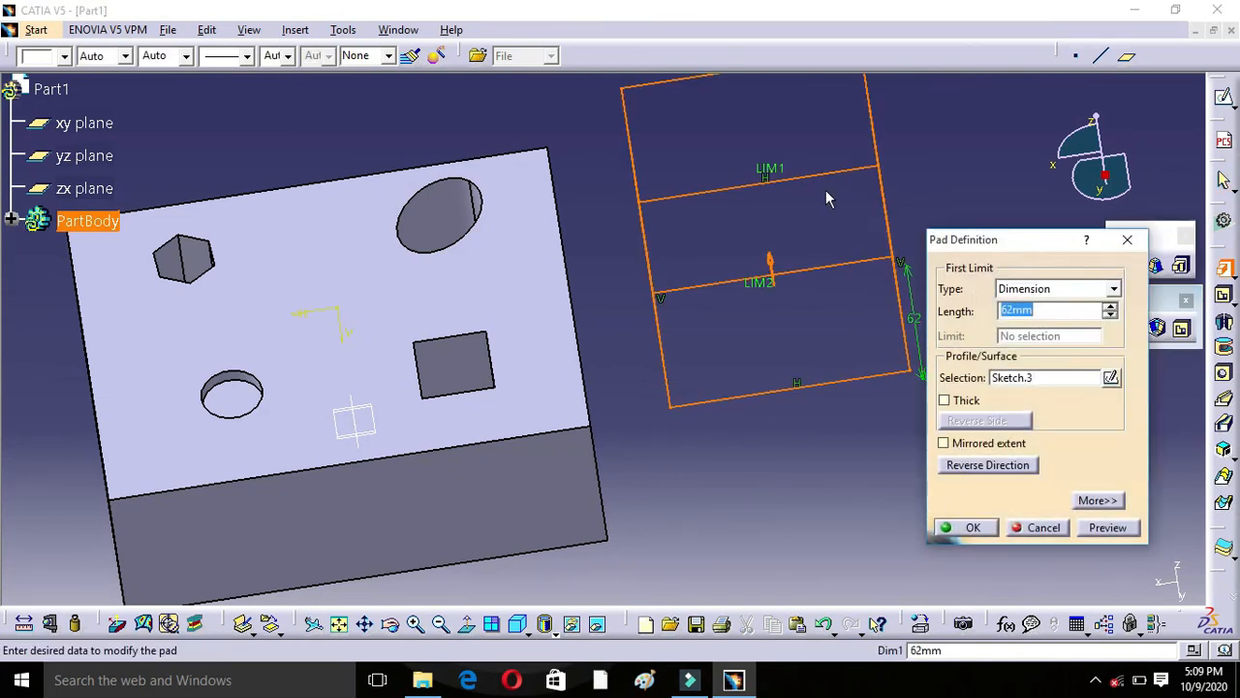
click(972, 528)
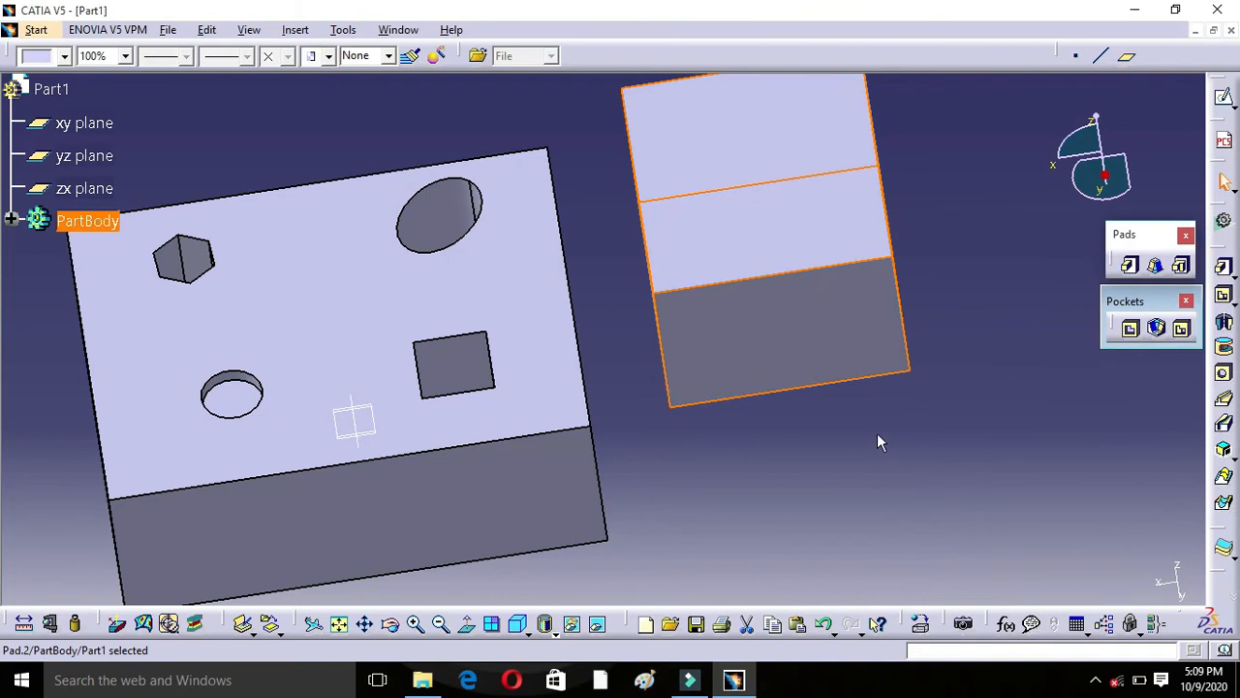
- Start a sketch on the second block's top face and draw a circle with a small rectangle below it
click(727, 98)
click(1224, 100)
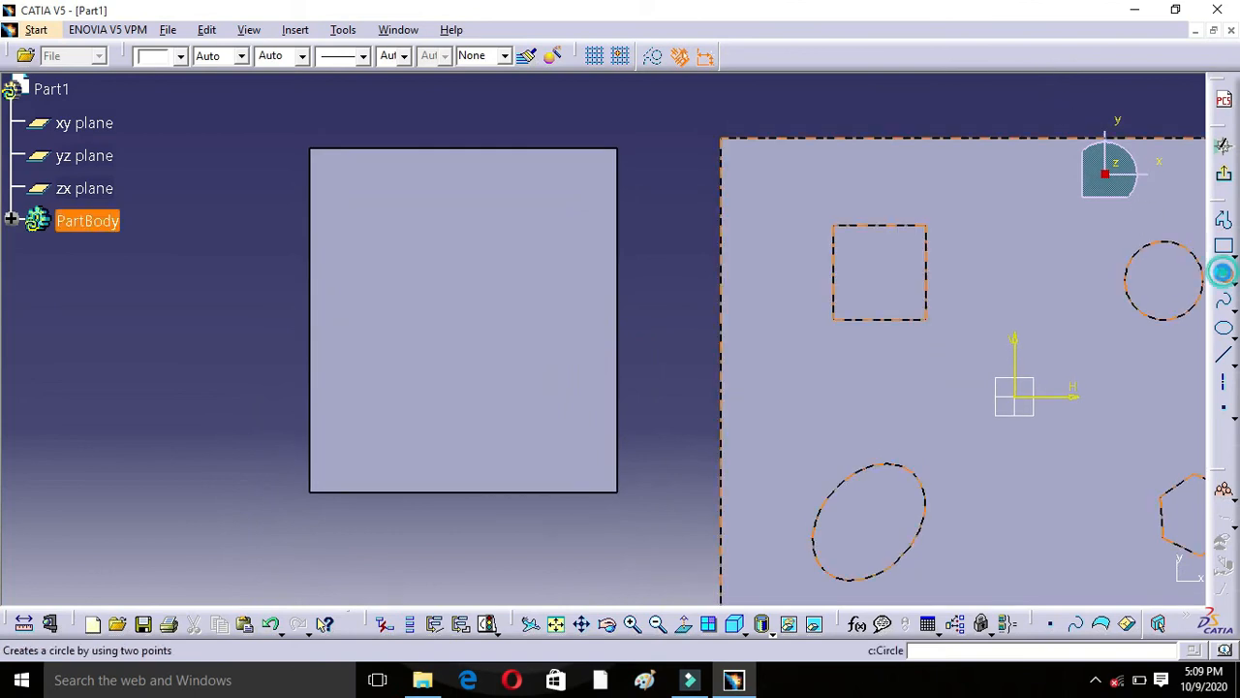
click(1223, 272)
click(456, 202)
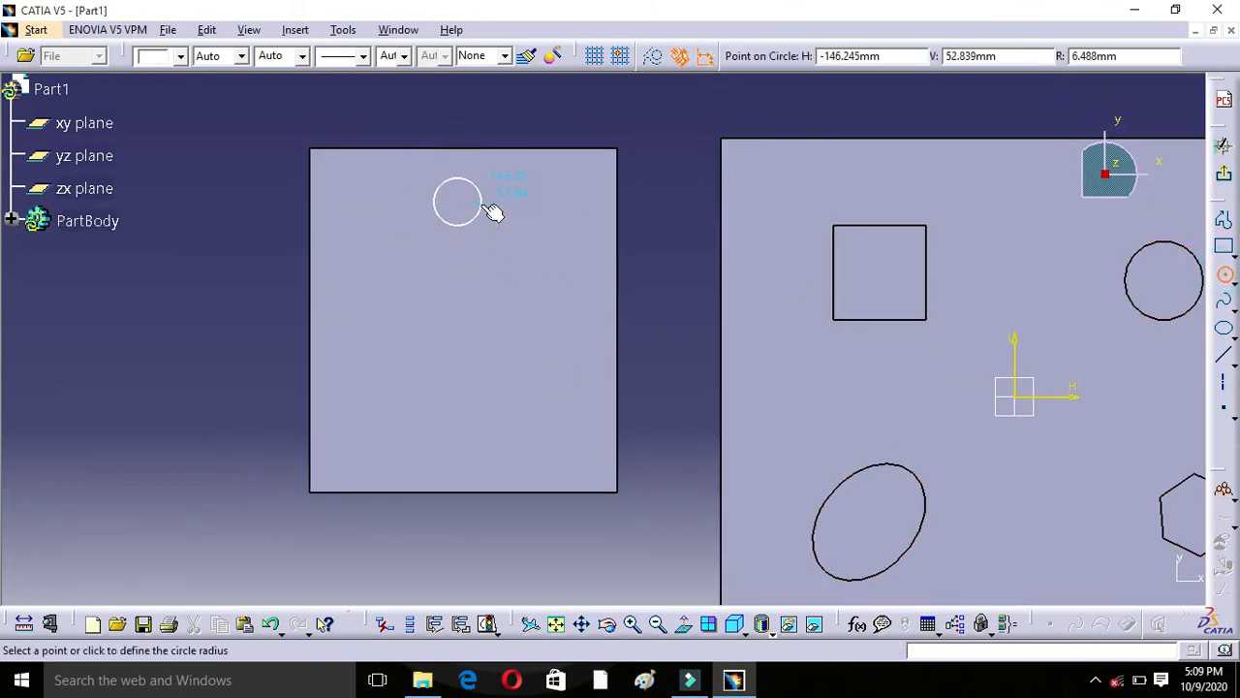
click(499, 208)
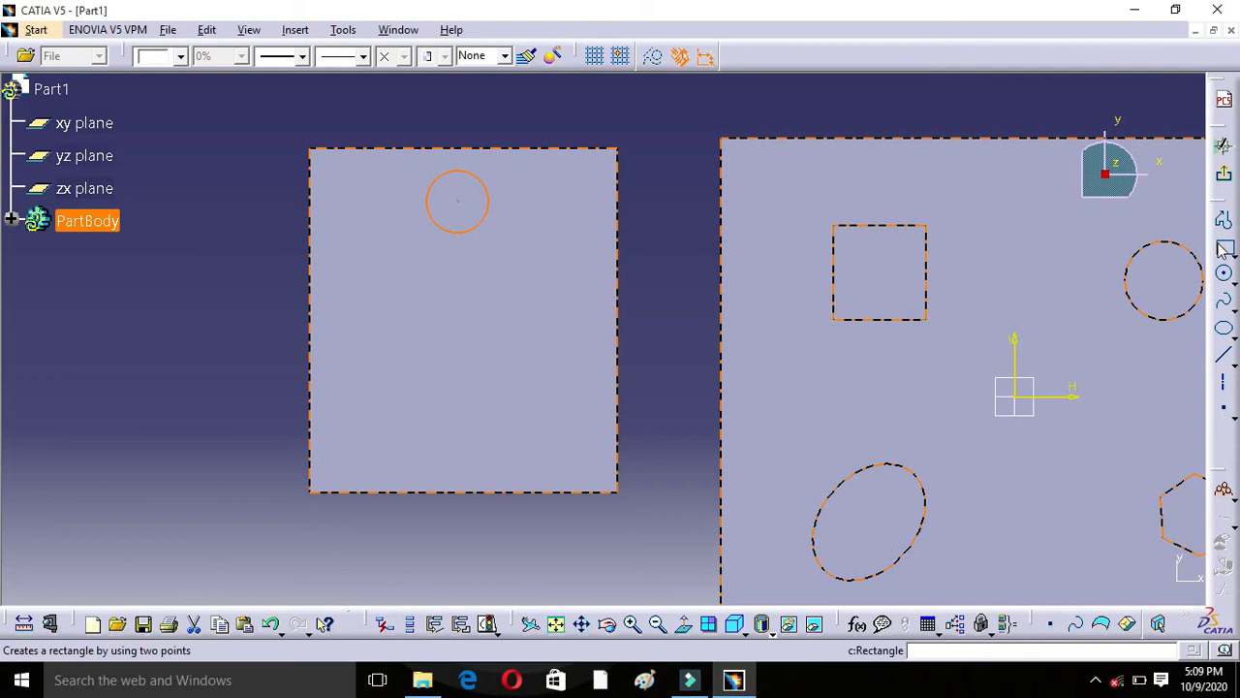
click(1224, 248)
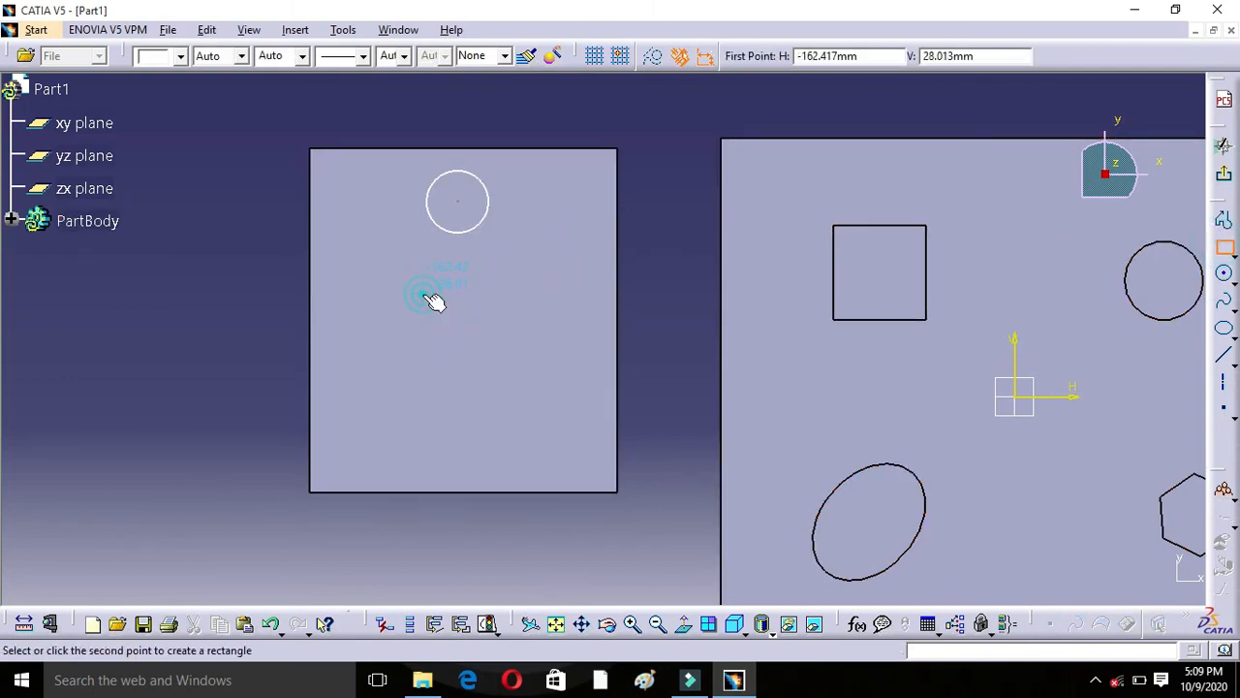
click(516, 350)
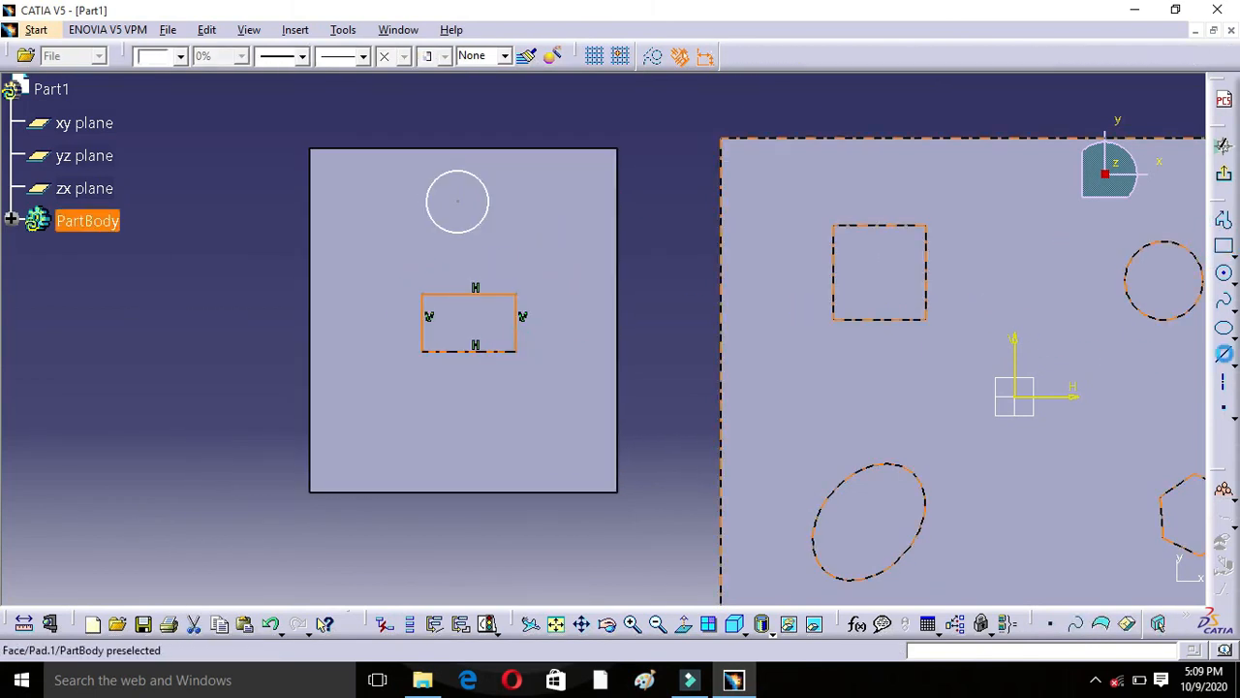
- Draw a horizontal ellipse below the small rectangle in the second block's sketch
click(1225, 329)
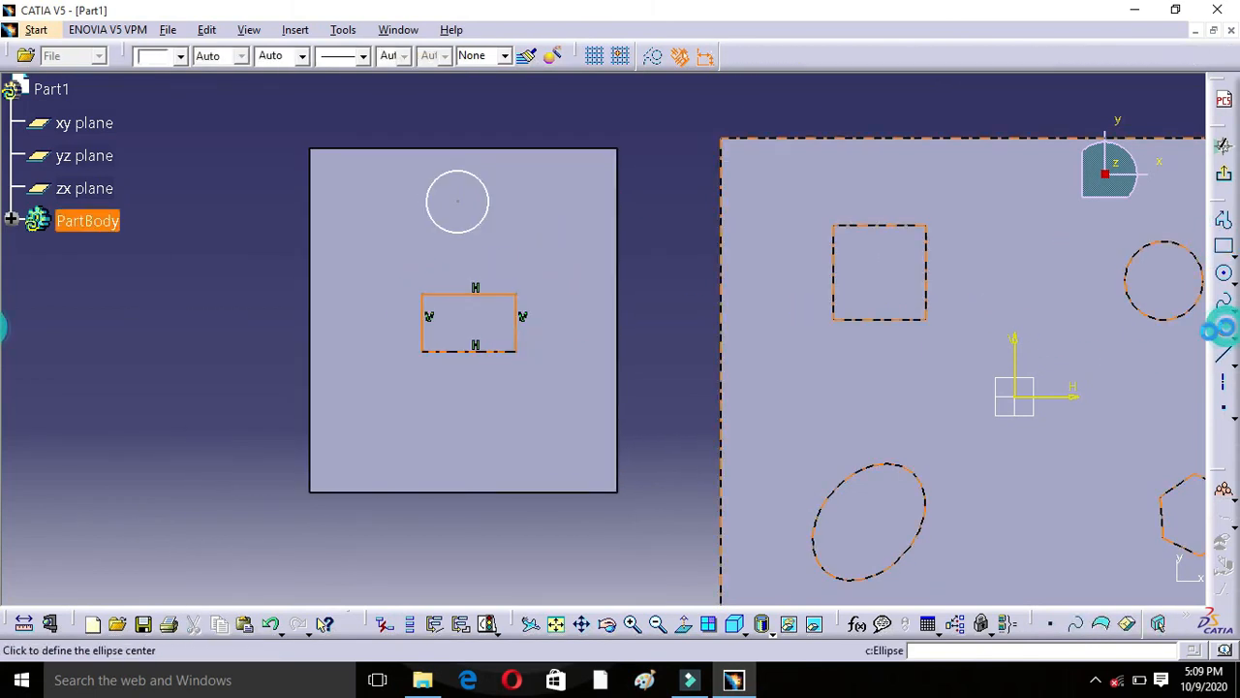
click(401, 412)
click(445, 412)
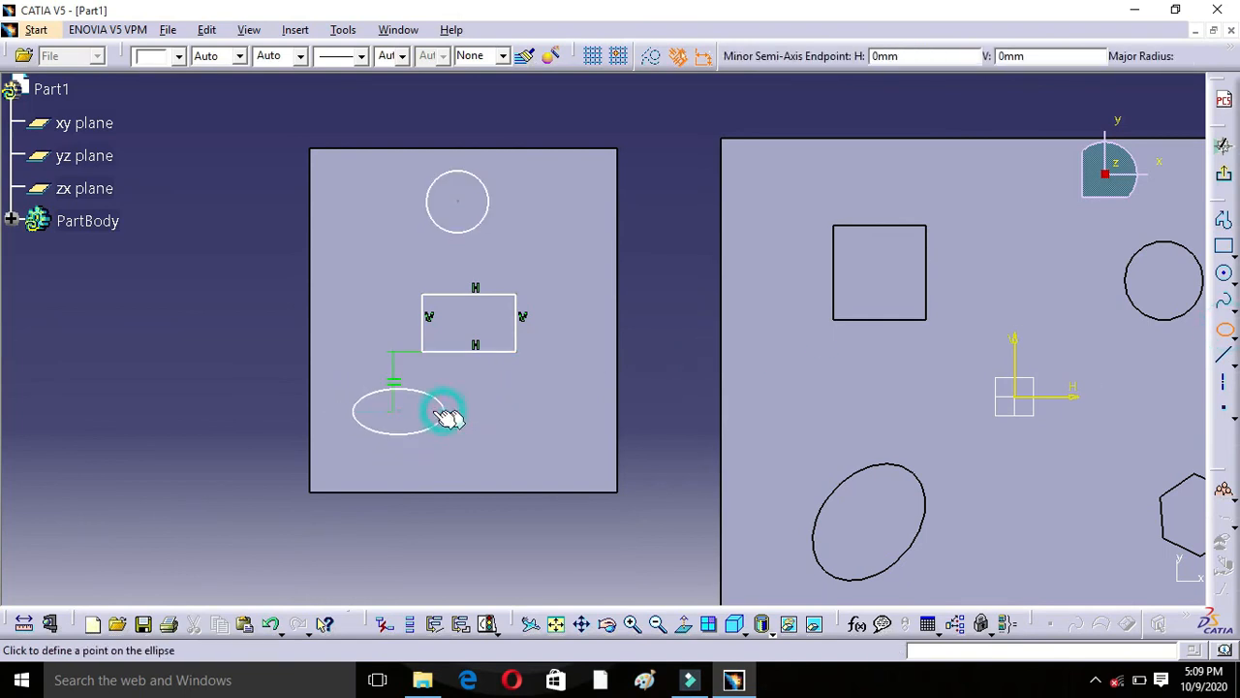
click(398, 437)
- Leave the sketch and cut the circle, rectangle and ellipse into the second block as one pocket 50 mm deep
click(1226, 180)
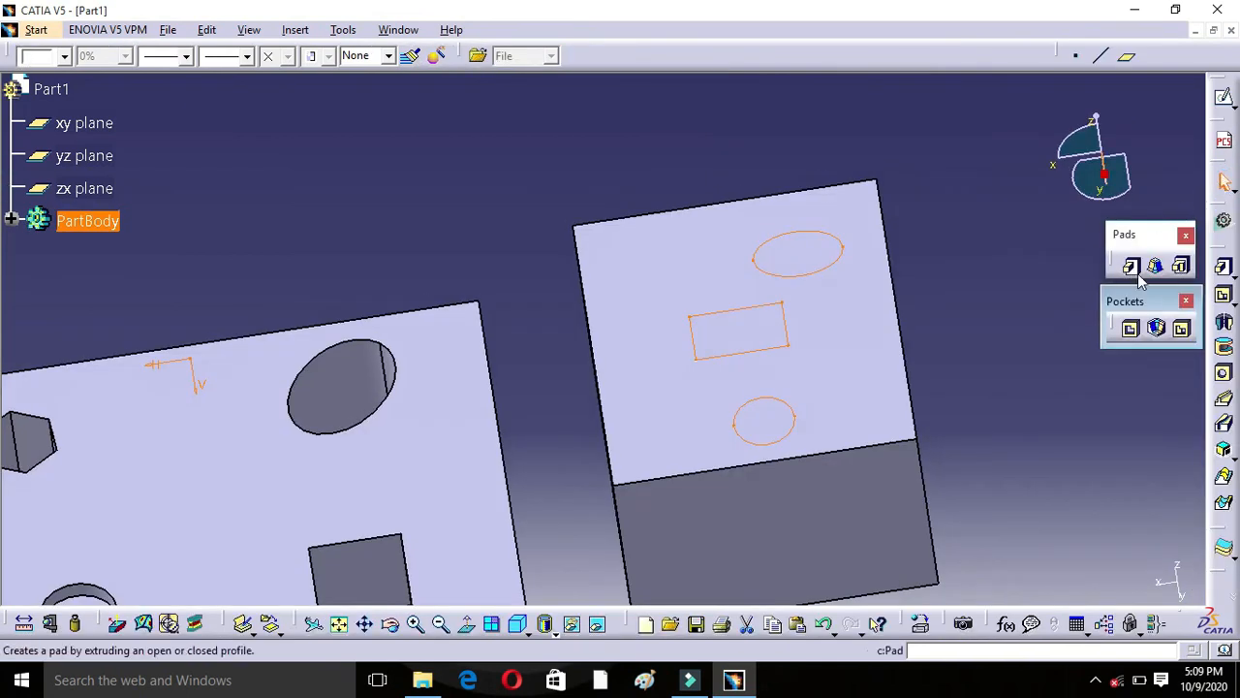
click(1130, 329)
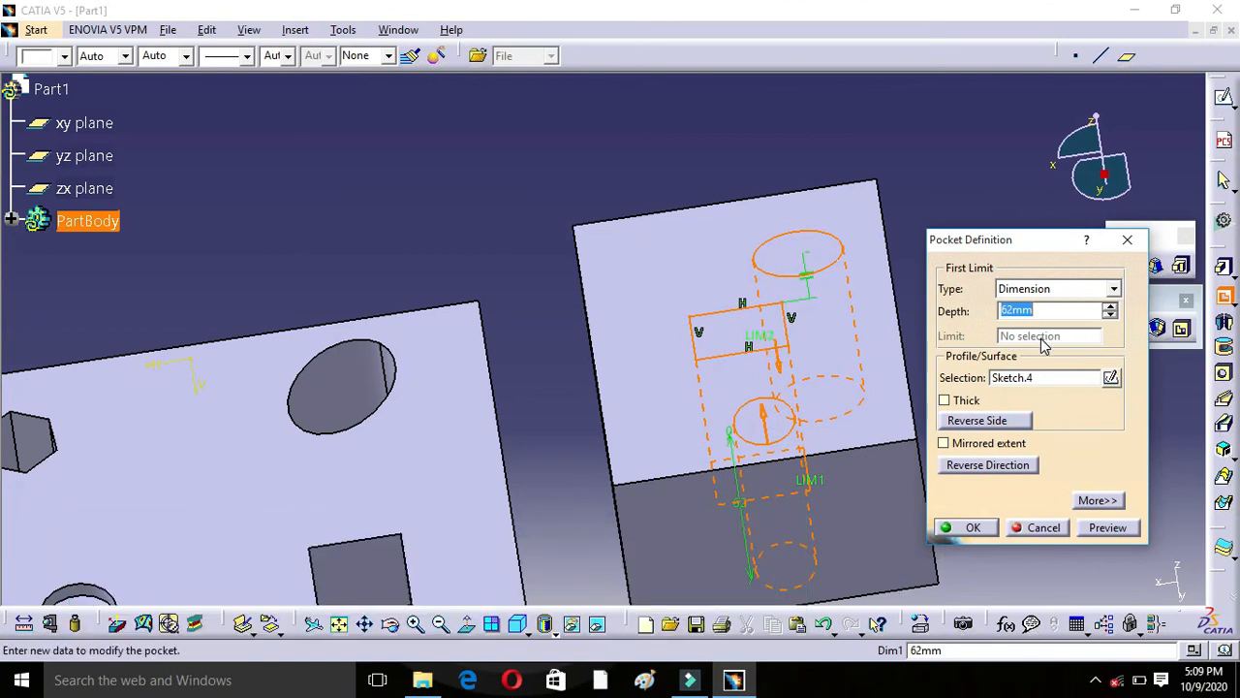
text(0)
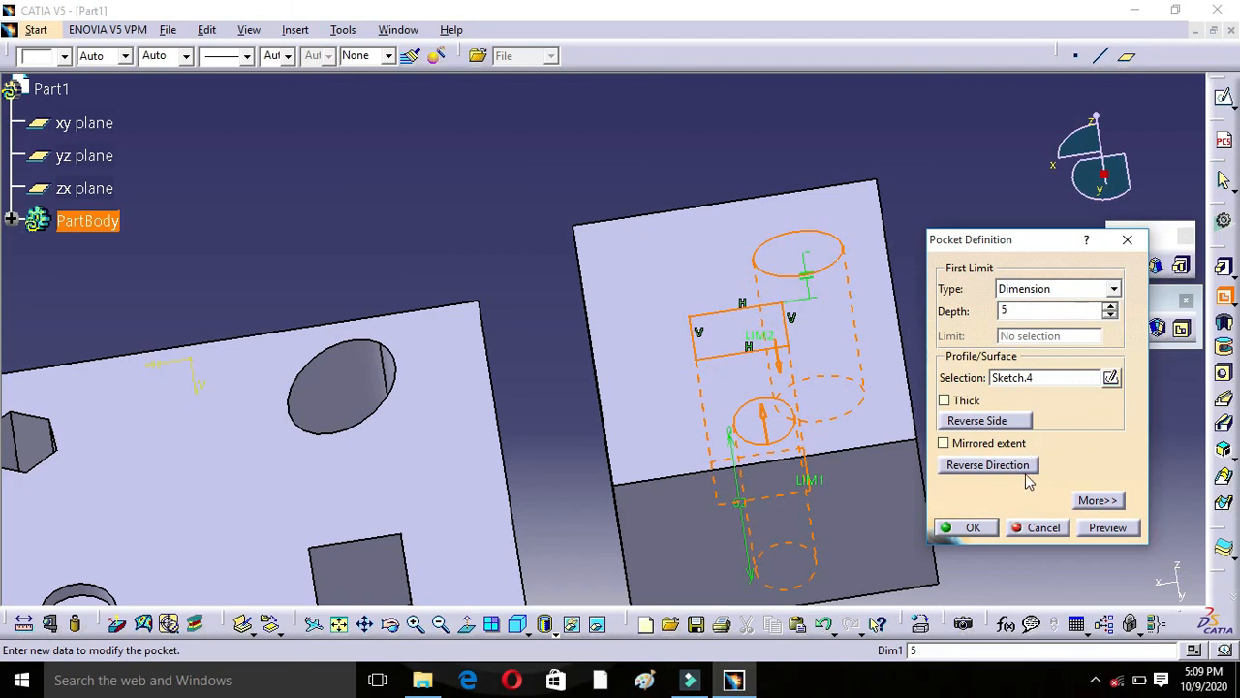
click(968, 532)
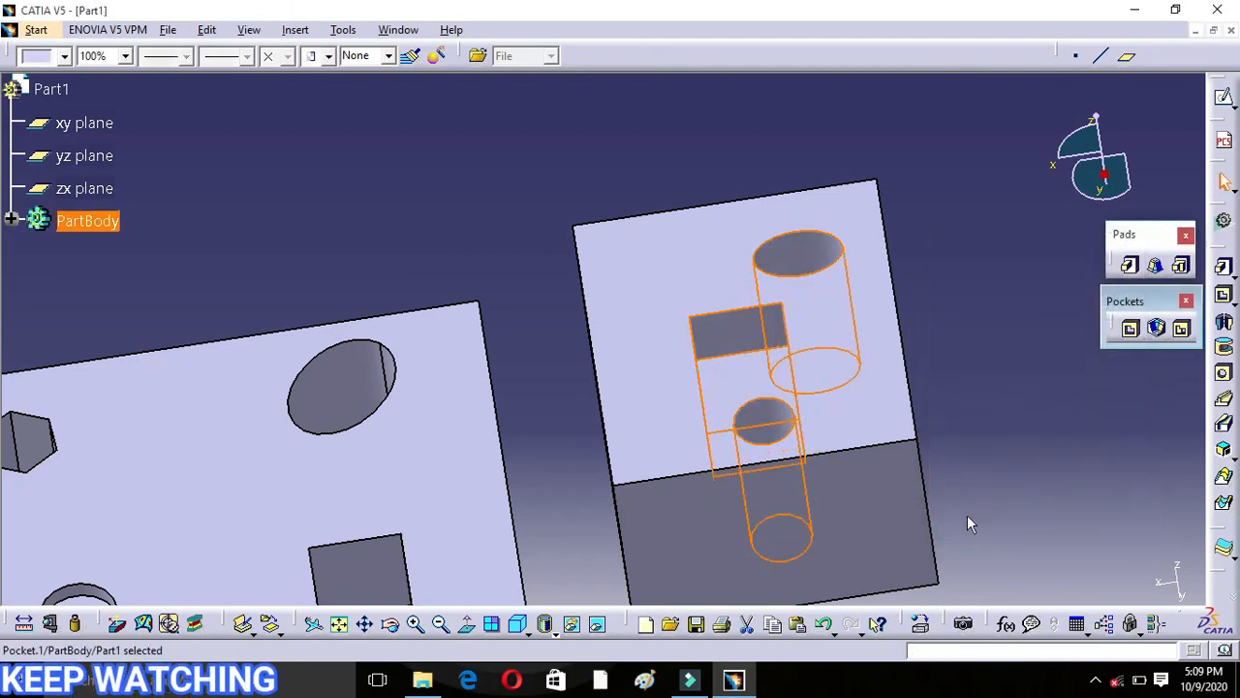
middle_drag(1018, 465, 1111, 385)
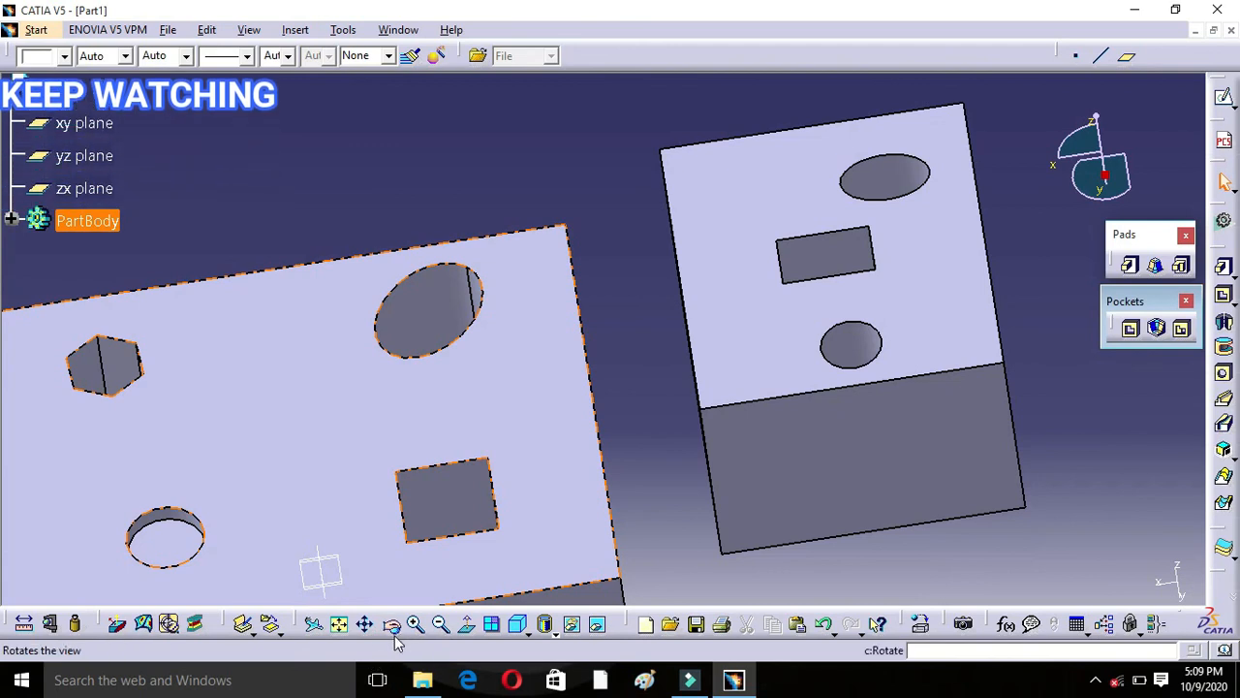
click(439, 625)
click(439, 625)
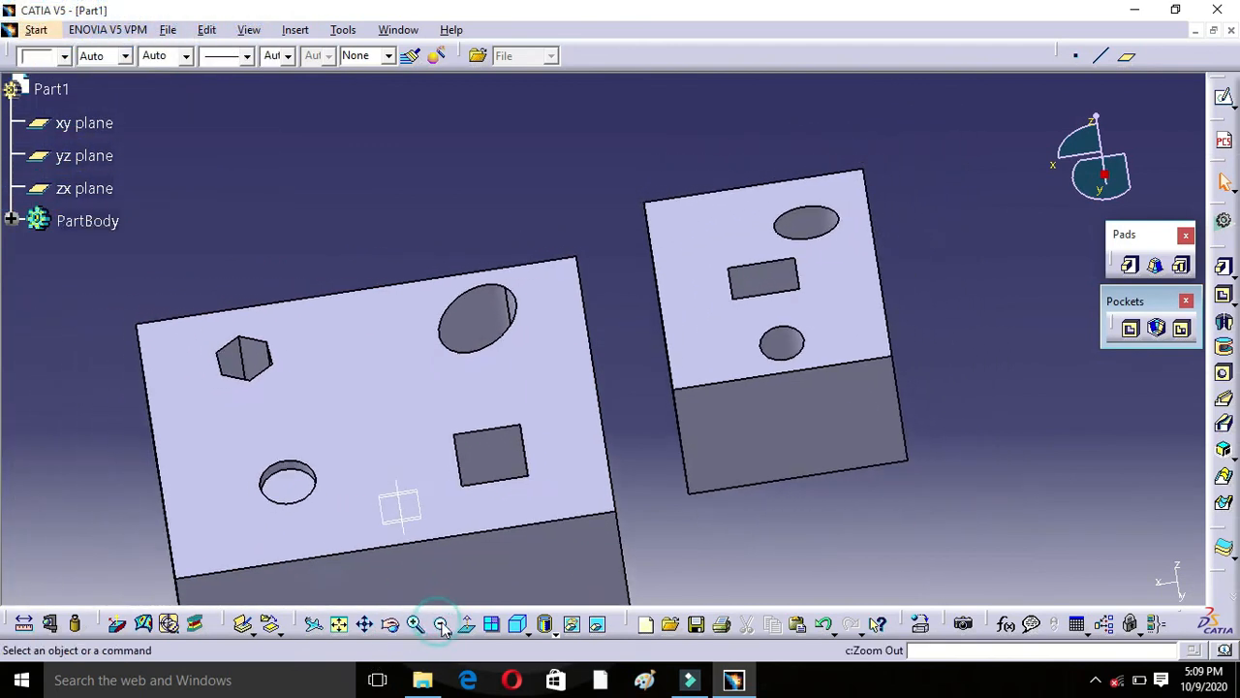
click(1029, 308)
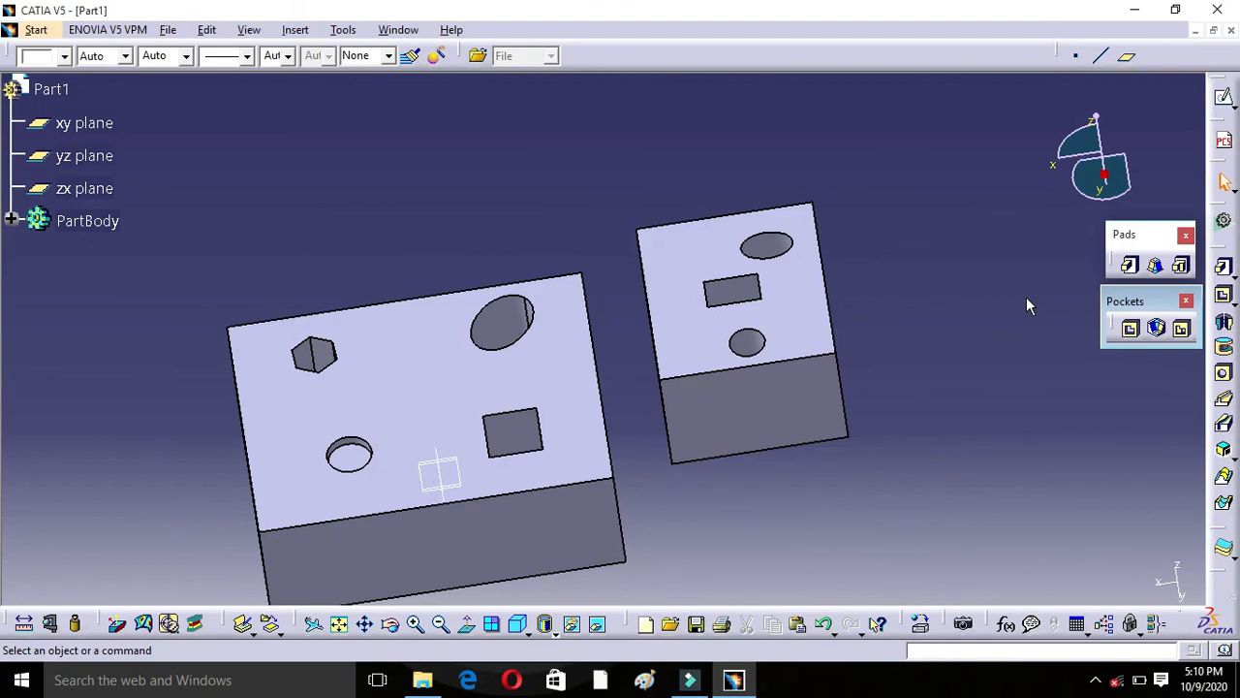